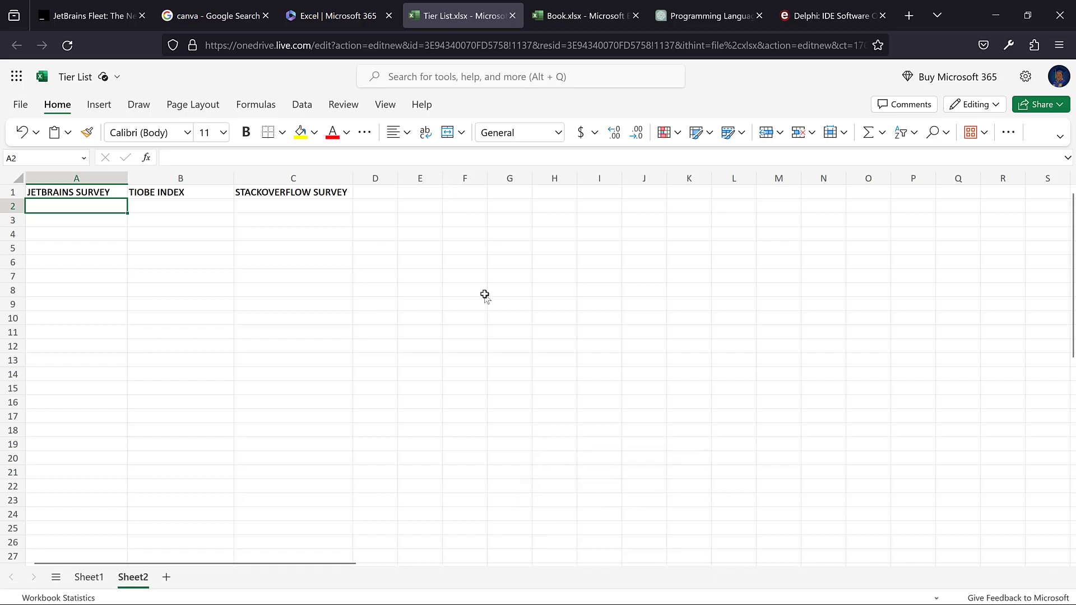
- Switch to the browser window with the TIOBE Index page and examine its programming language ranking table
{"action": "key", "text": "ctrl+super+Right"}
{"action": "scroll", "coordinate": [431, 205], "scroll_direction": "down", "scroll_amount": 2}
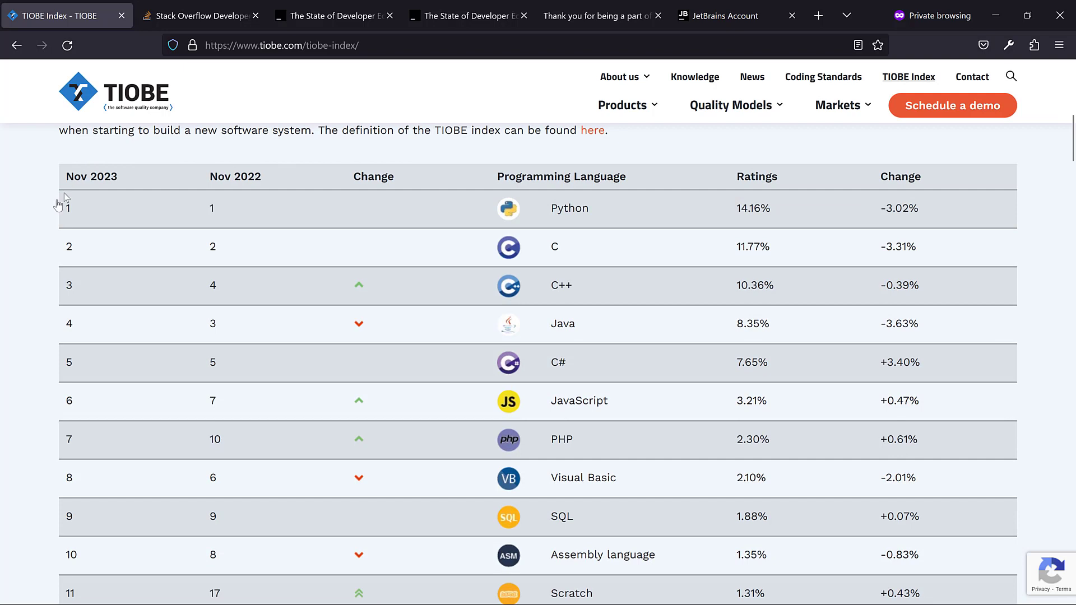
{"action": "scroll", "coordinate": [25, 249], "scroll_direction": "down", "scroll_amount": 1}
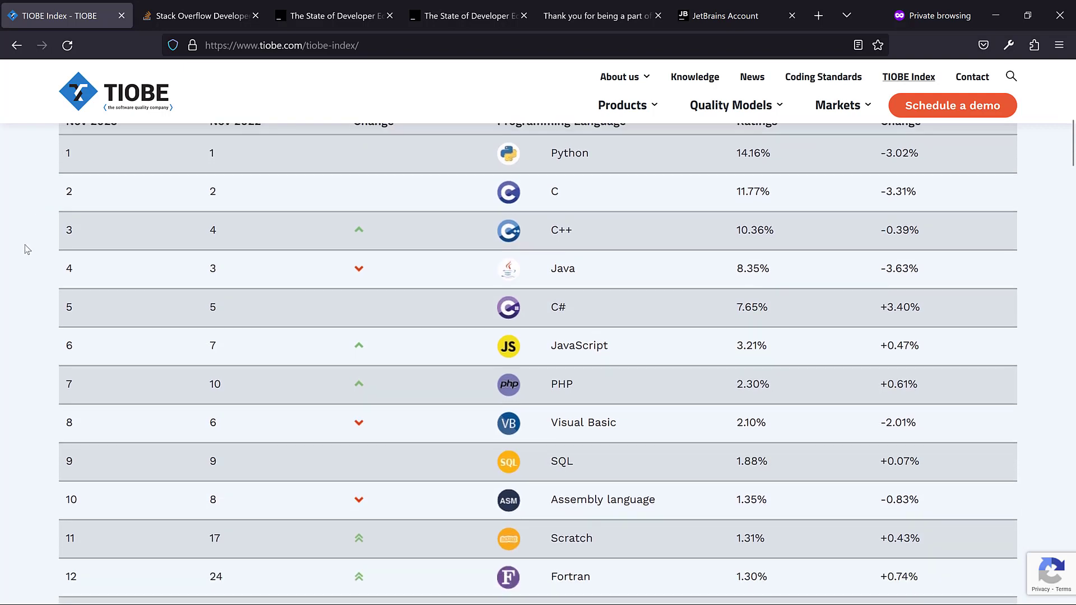
{"action": "scroll", "coordinate": [26, 249], "scroll_direction": "up", "scroll_amount": 1}
{"action": "scroll", "coordinate": [25, 249], "scroll_direction": "down", "scroll_amount": 1}
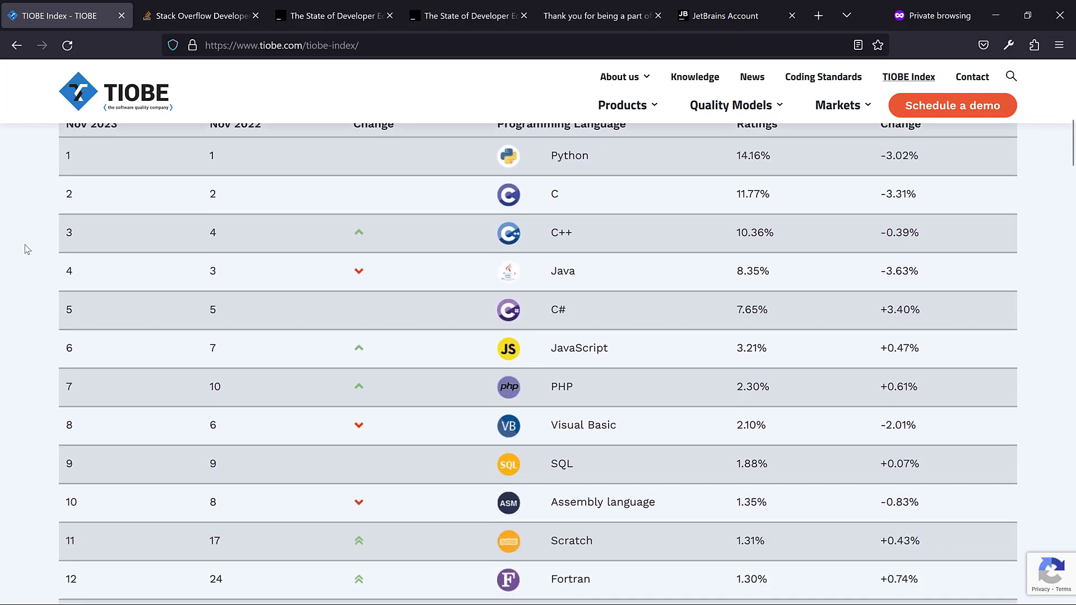
{"action": "scroll", "coordinate": [25, 249], "scroll_direction": "down", "scroll_amount": 3}
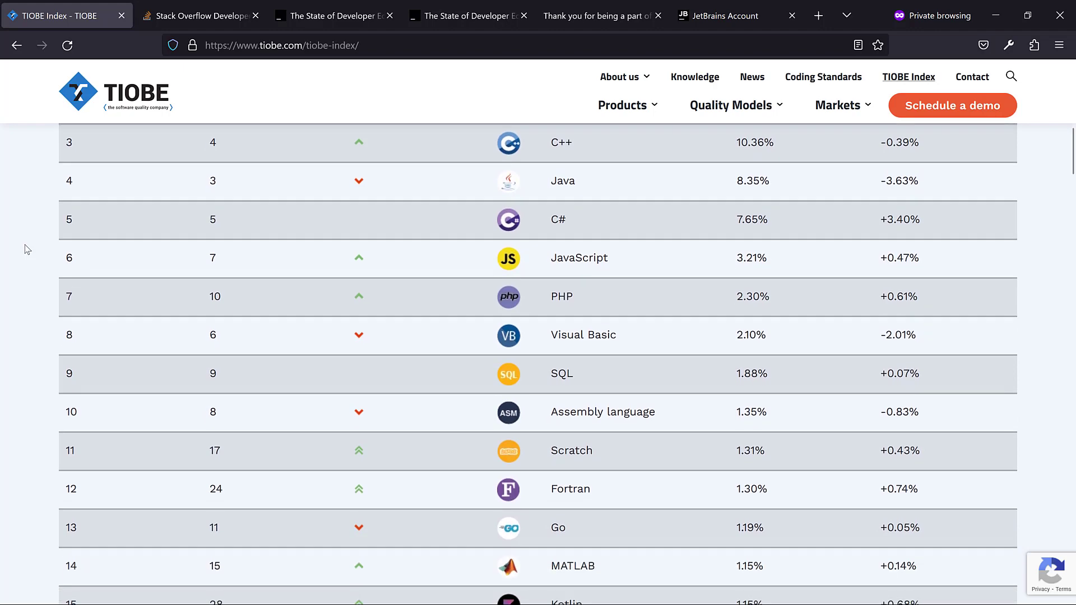
{"action": "scroll", "coordinate": [26, 249], "scroll_direction": "down", "scroll_amount": 3}
{"action": "scroll", "coordinate": [25, 249], "scroll_direction": "up", "scroll_amount": 8}
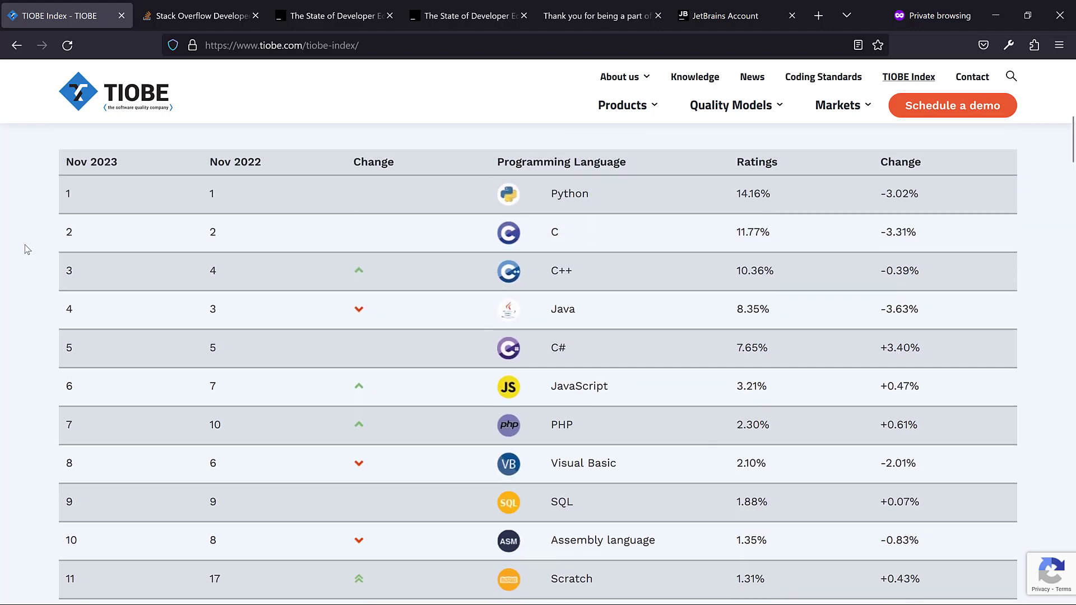
{"action": "scroll", "coordinate": [26, 249], "scroll_direction": "down", "scroll_amount": 6}
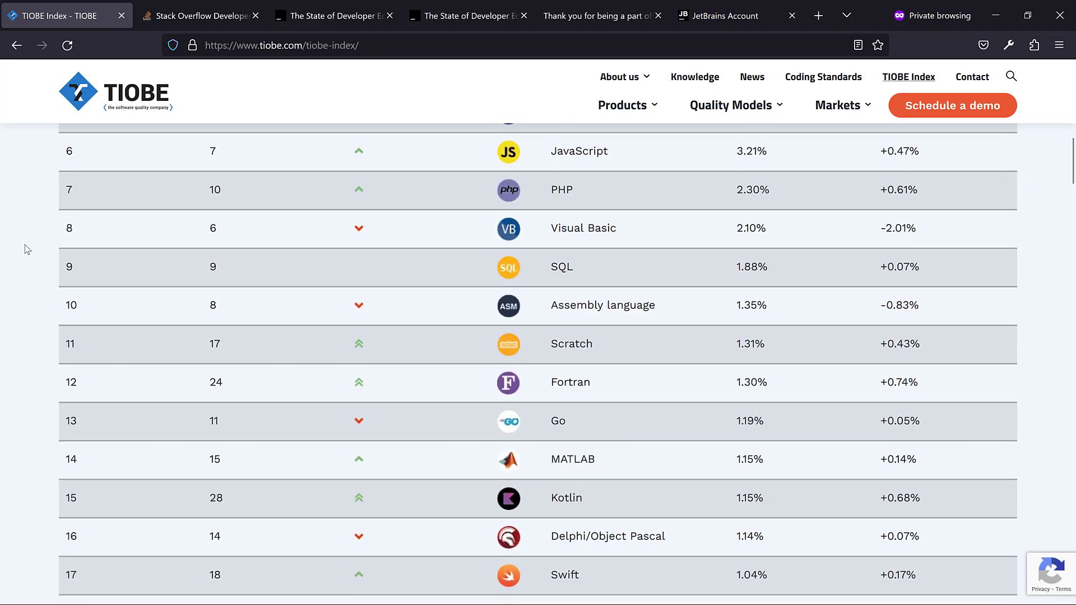
{"action": "scroll", "coordinate": [25, 248], "scroll_direction": "down", "scroll_amount": 3}
{"action": "scroll", "coordinate": [25, 249], "scroll_direction": "up", "scroll_amount": 8}
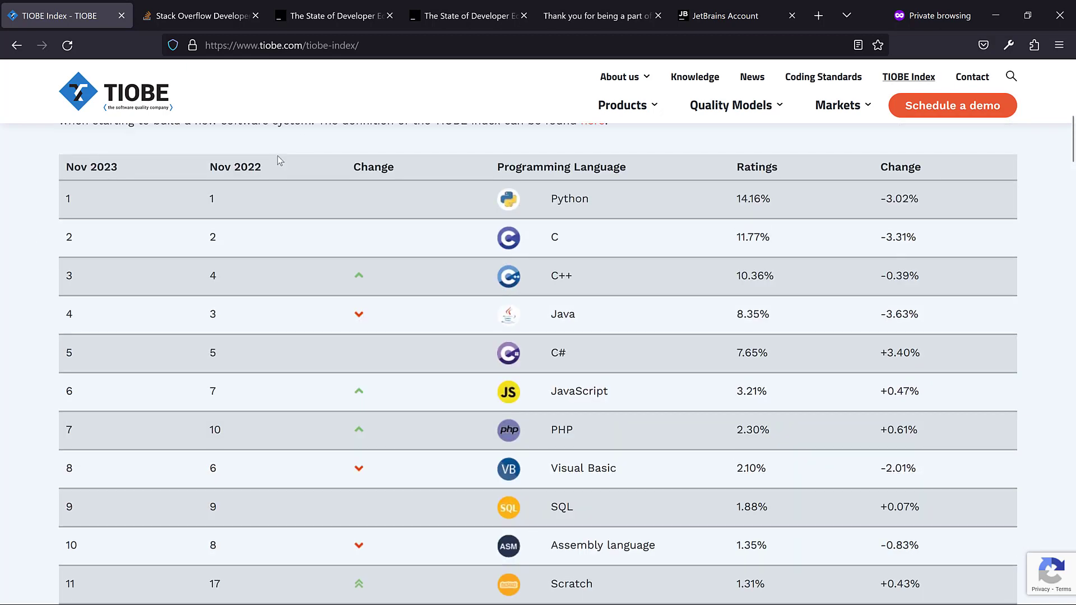
- Return to the Tier List workbook and review the JETBRAINS SURVEY, TIOBE INDEX and STACKOVERFLOW SURVEY columns on Sheet2
{"action": "key", "text": "ctrl+super+Right"}
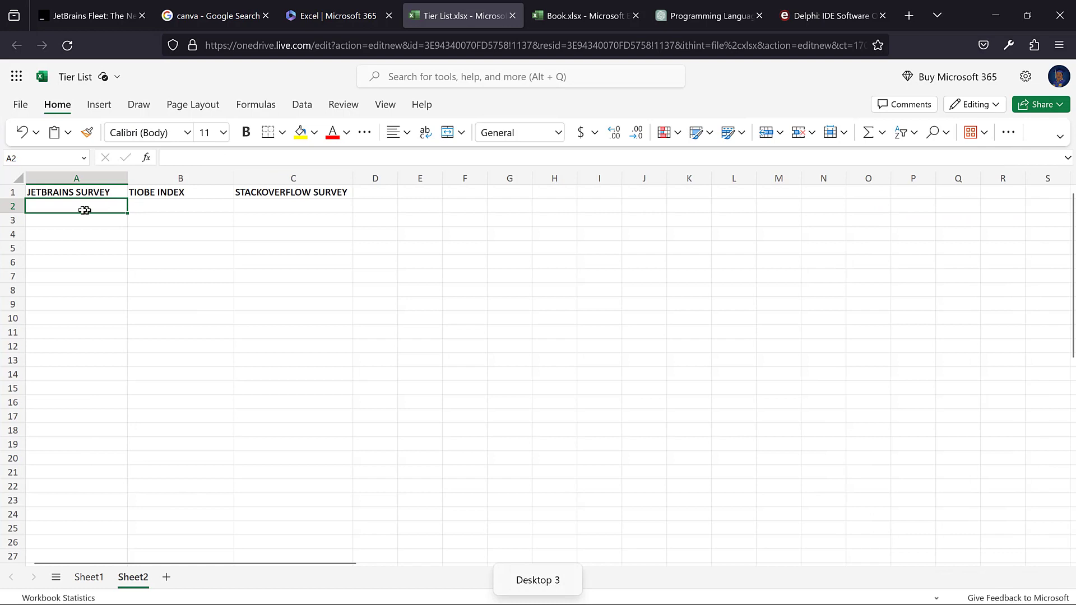
{"action": "left_click", "coordinate": [67, 220]}
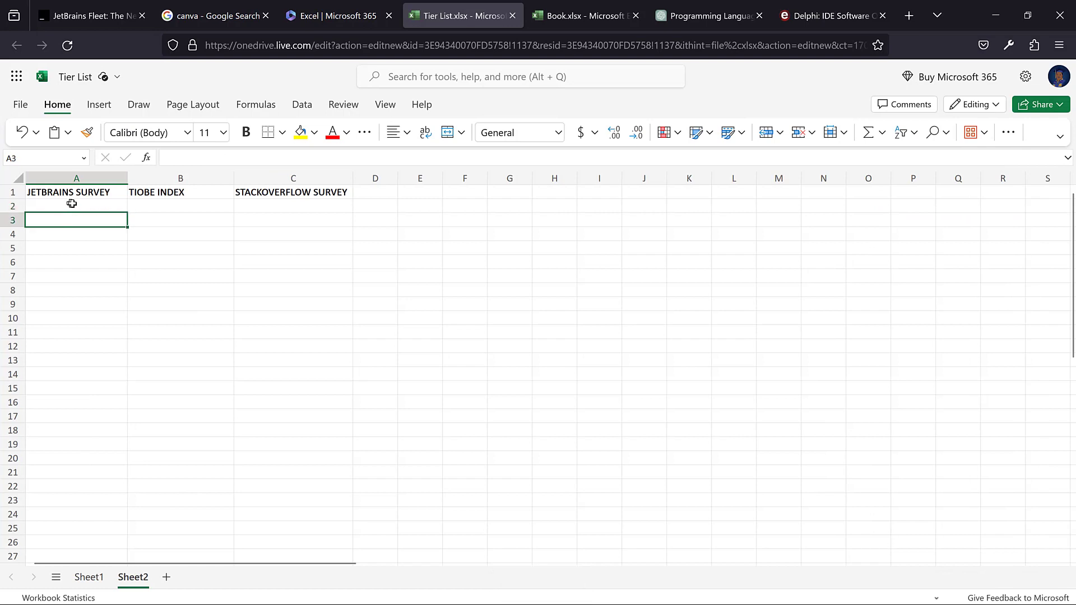
{"action": "left_click", "coordinate": [163, 206]}
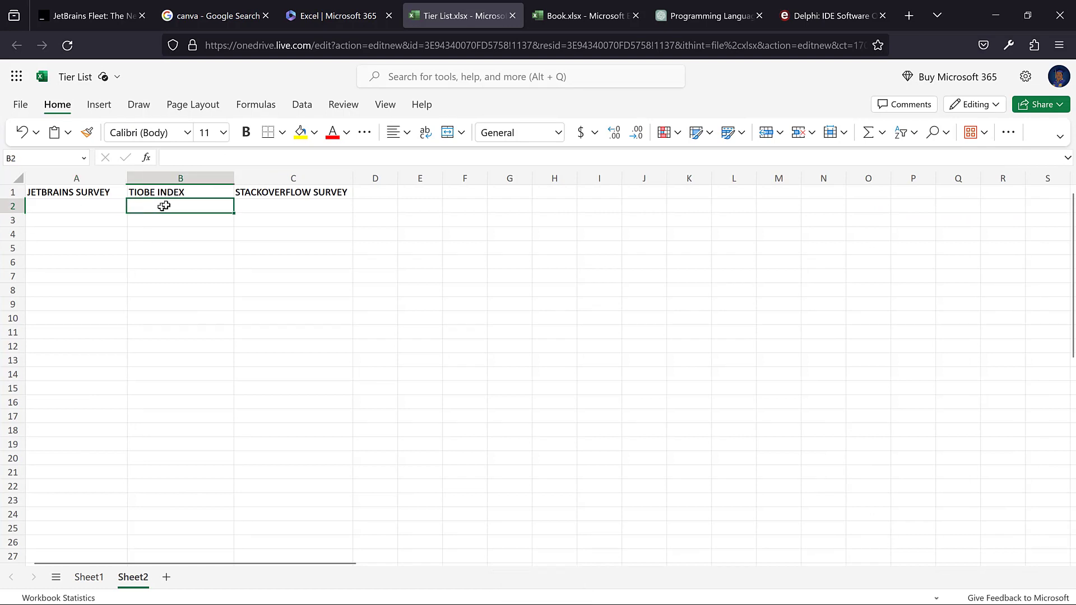
{"action": "left_click", "coordinate": [304, 208]}
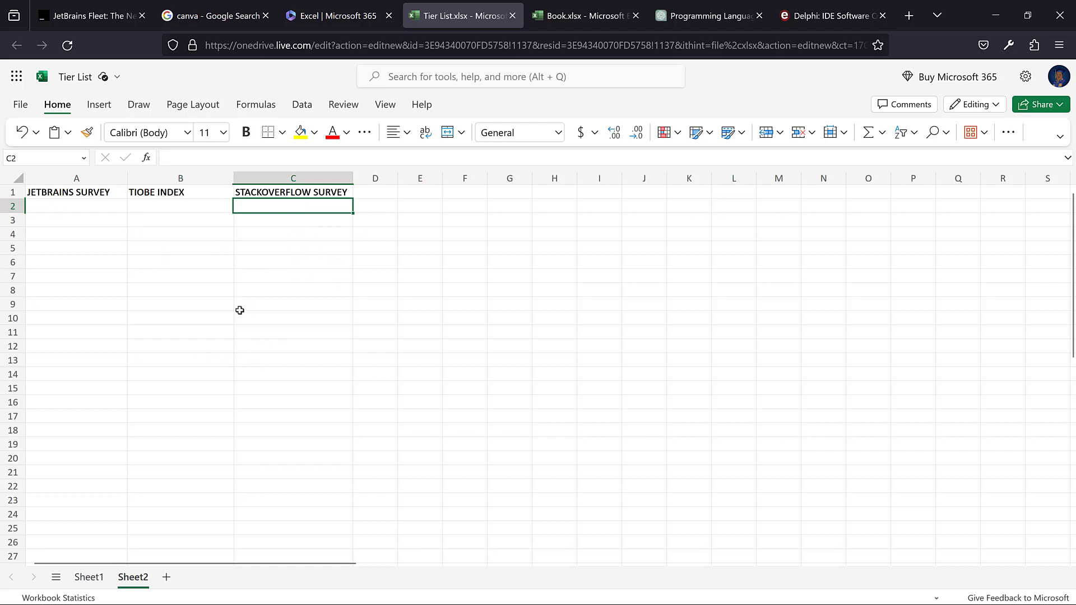
- Go back to the TIOBE Index page and review its November 2023 heading, introduction and ranking table
{"action": "key", "text": "ctrl+super+Right"}
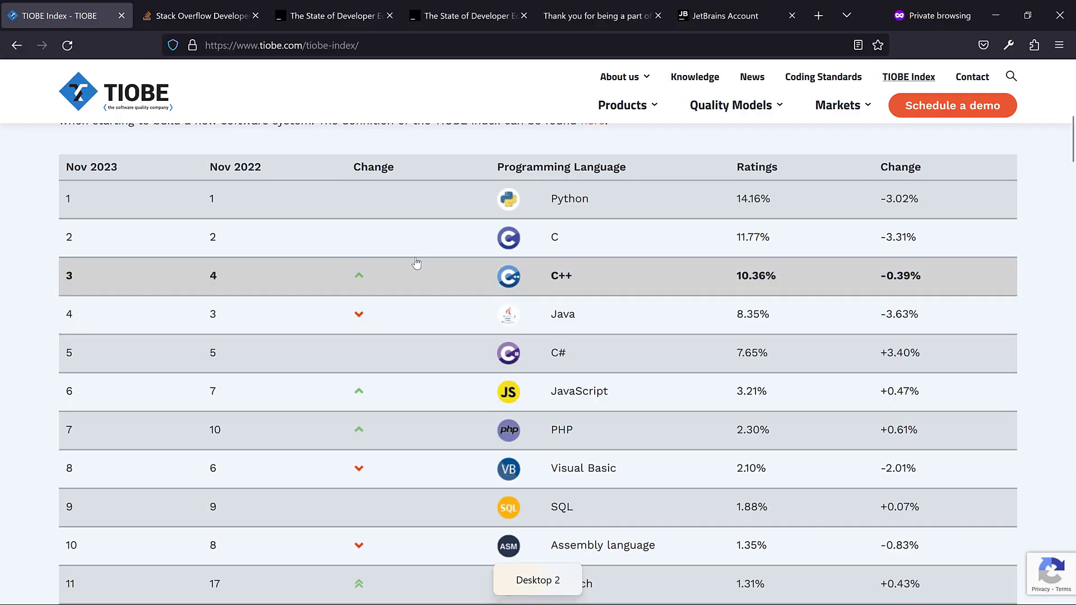
{"action": "scroll", "coordinate": [415, 263], "scroll_direction": "up", "scroll_amount": 10}
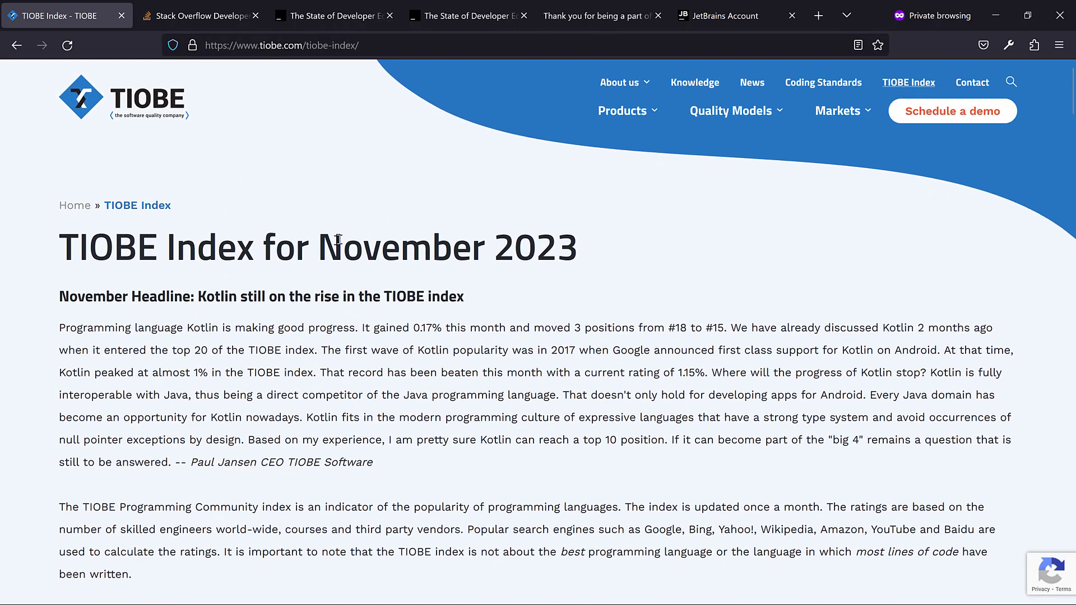
{"action": "left_click_drag", "start_coordinate": [319, 247], "coordinate": [597, 245]}
{"action": "scroll", "coordinate": [546, 336], "scroll_direction": "down", "scroll_amount": 3}
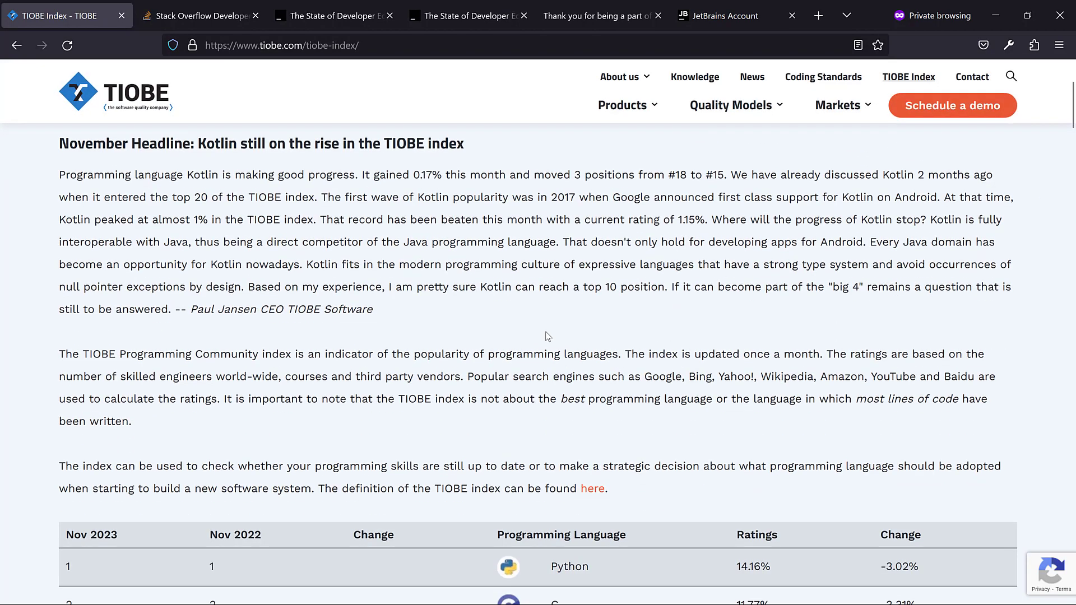
{"action": "scroll", "coordinate": [549, 339], "scroll_direction": "down", "scroll_amount": 5}
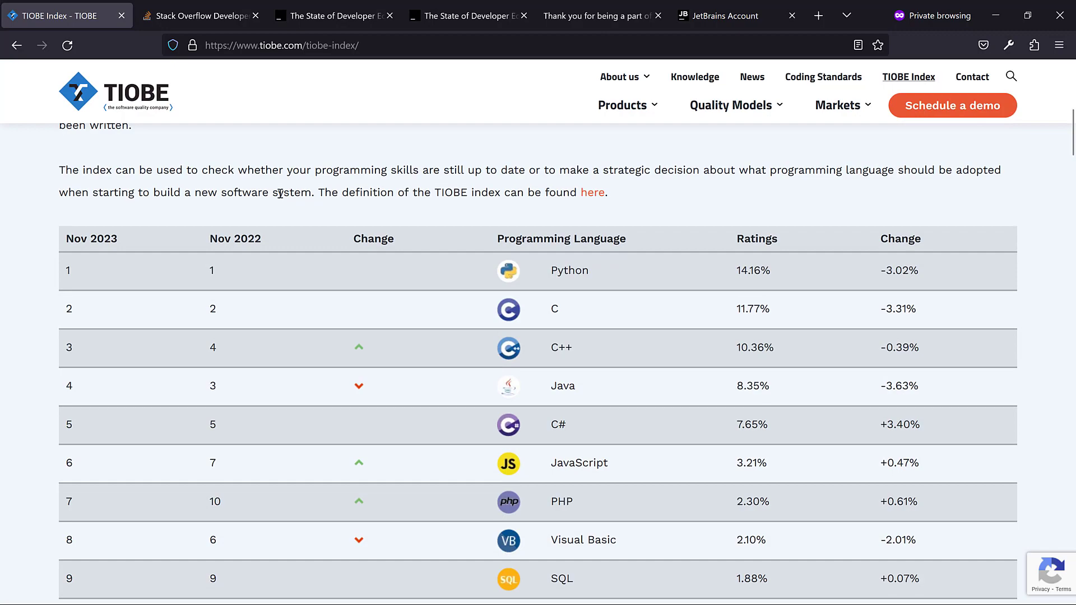
{"action": "scroll", "coordinate": [280, 193], "scroll_direction": "up", "scroll_amount": 5}
{"action": "scroll", "coordinate": [255, 277], "scroll_direction": "down", "scroll_amount": 6}
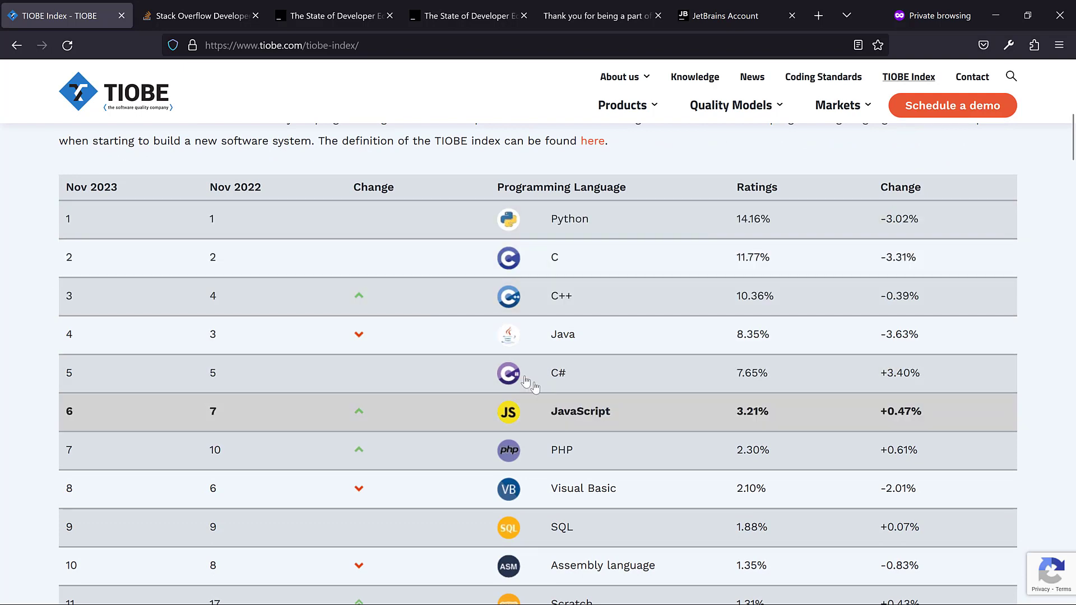
{"action": "scroll", "coordinate": [374, 209], "scroll_direction": "up", "scroll_amount": 2}
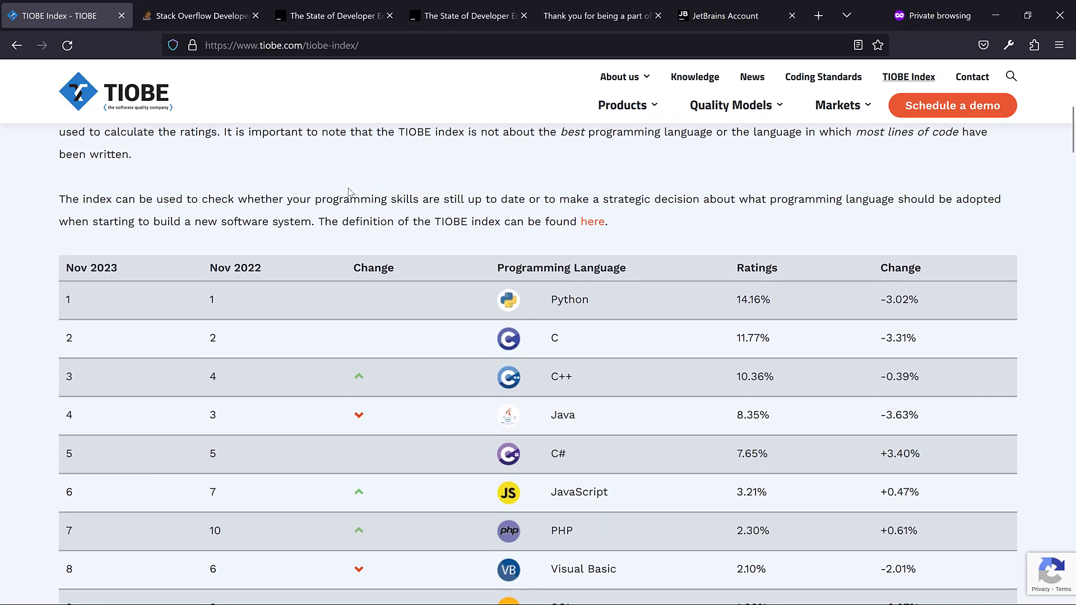
{"action": "scroll", "coordinate": [466, 200], "scroll_direction": "down", "scroll_amount": 4}
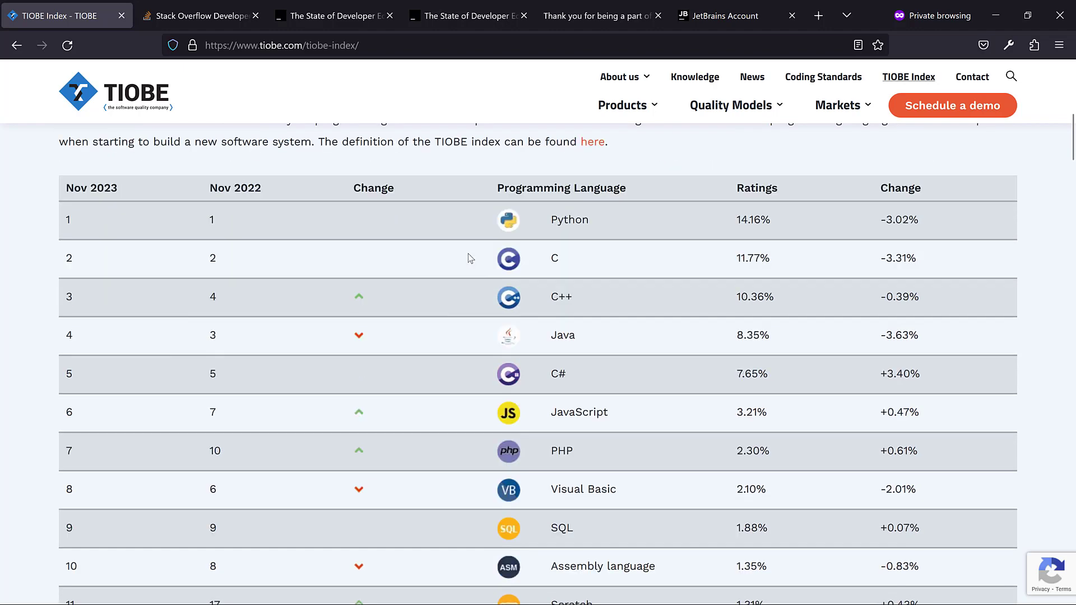
{"action": "scroll", "coordinate": [608, 465], "scroll_direction": "up", "scroll_amount": 5}
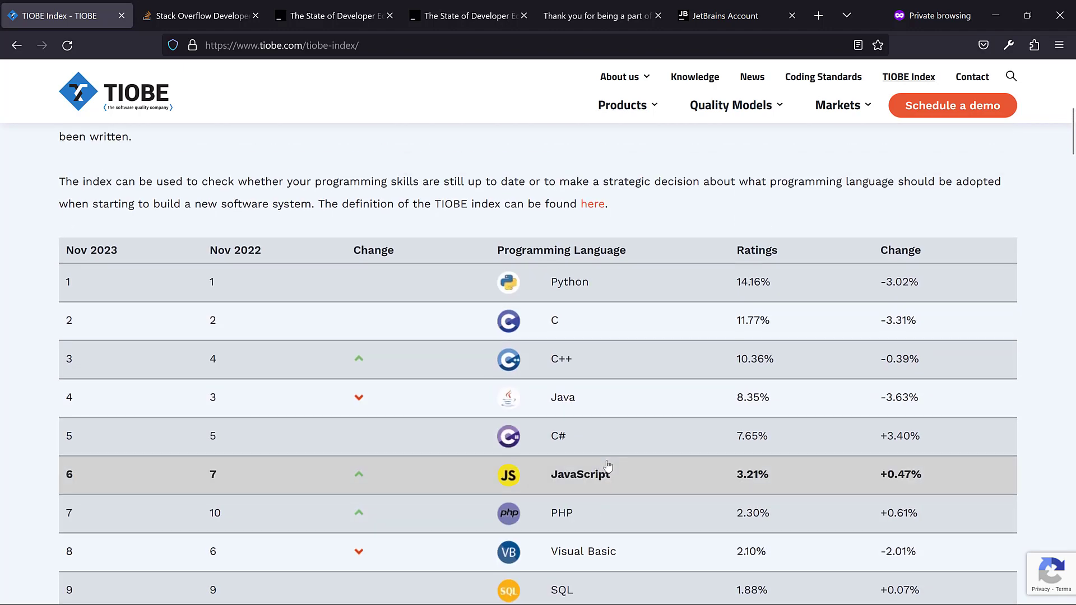
{"action": "left_click_drag", "start_coordinate": [482, 261], "coordinate": [487, 223]}
{"action": "left_click", "coordinate": [392, 200]}
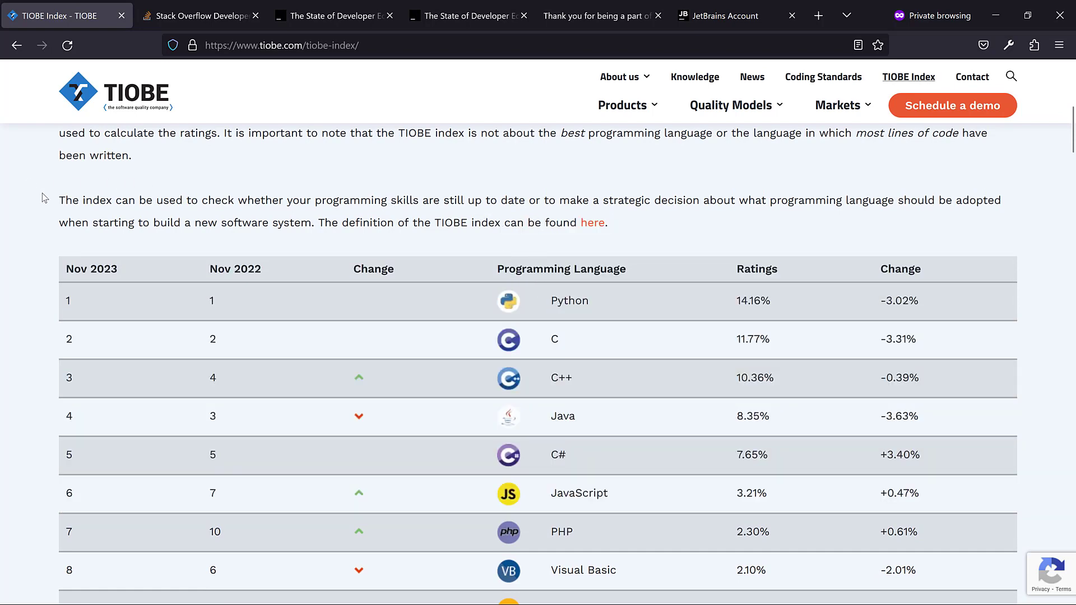
- Select and copy the entire TIOBE ranking table, from its header row down to rank 20, Rust
{"action": "scroll", "coordinate": [44, 198], "scroll_direction": "down", "scroll_amount": 6}
{"action": "scroll", "coordinate": [45, 198], "scroll_direction": "up", "scroll_amount": 5}
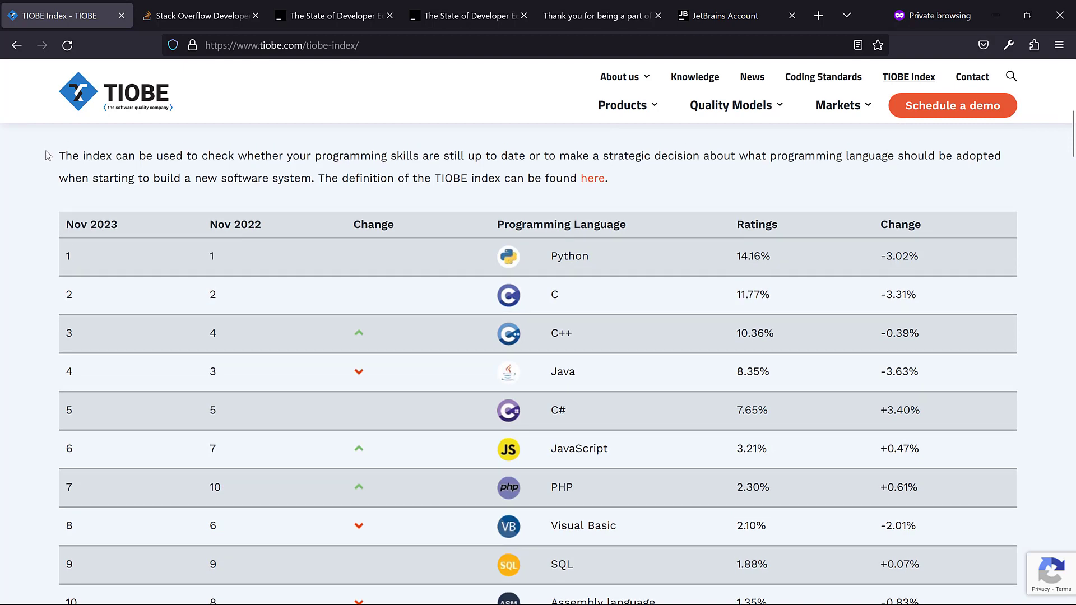
{"action": "left_click_drag", "start_coordinate": [86, 168], "coordinate": [32, 203]}
{"action": "left_click", "coordinate": [30, 203]}
{"action": "scroll", "coordinate": [32, 208], "scroll_direction": "down", "scroll_amount": 11}
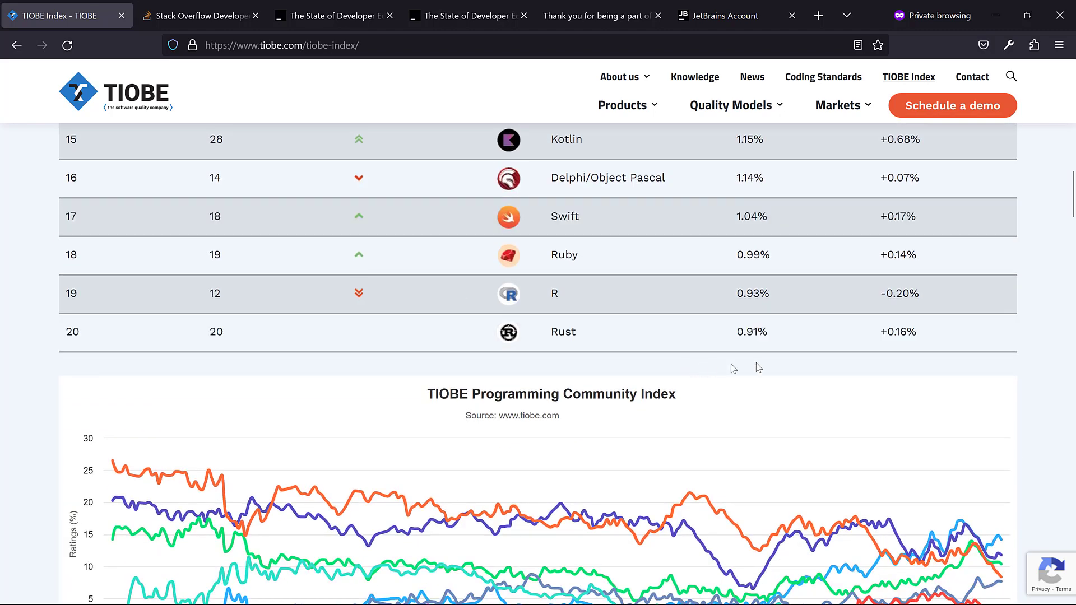
{"action": "left_click_drag", "start_coordinate": [1041, 370], "coordinate": [50, 487]}
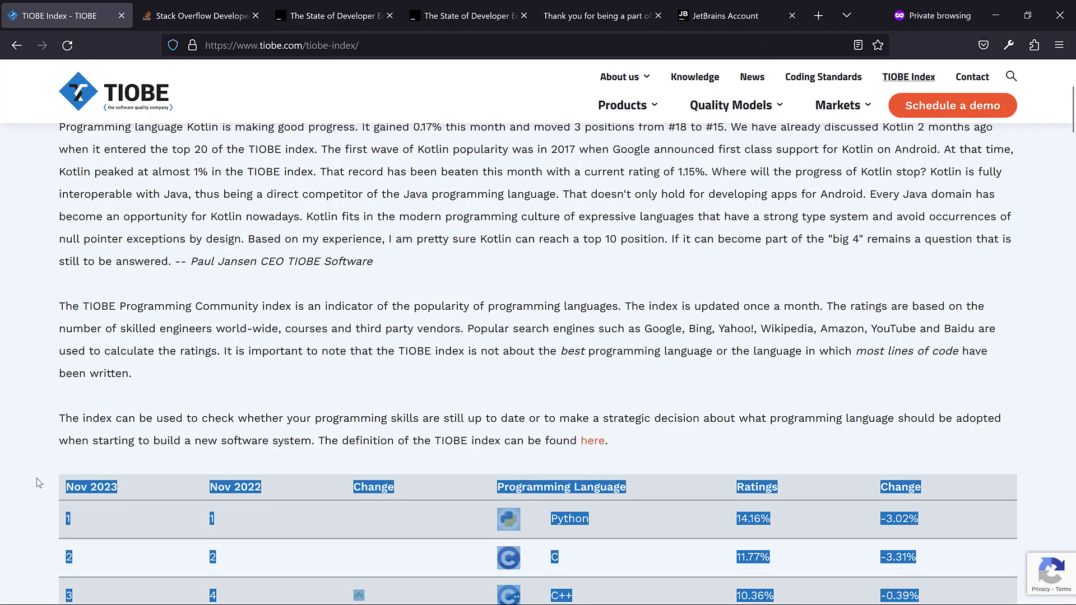
- Switch to ChatGPT in the other browser window and start a new chat
{"action": "key", "text": "ctrl+super+Right"}
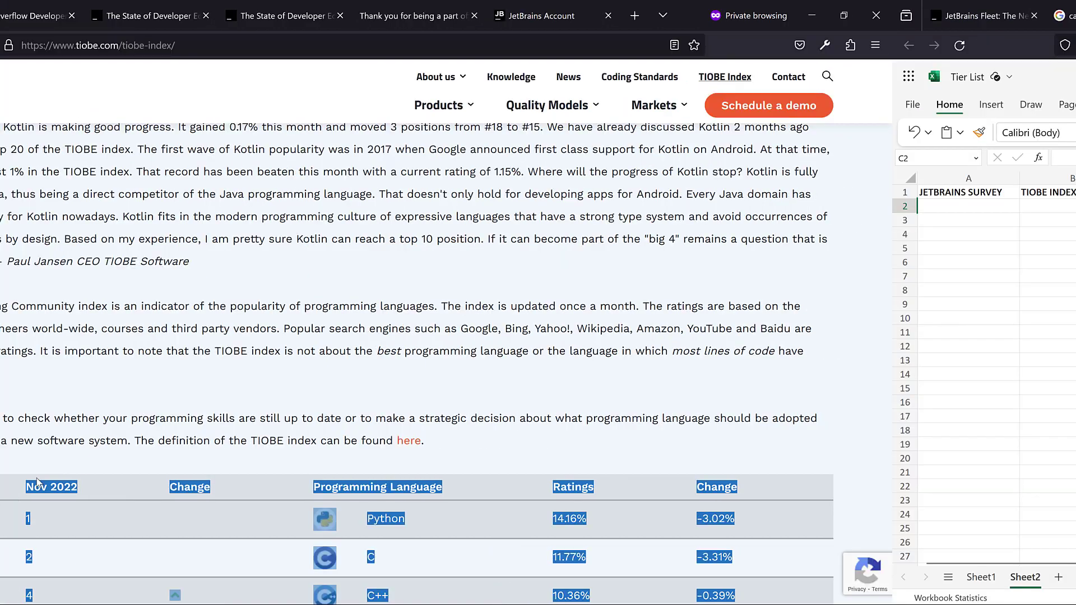
{"action": "left_click", "coordinate": [711, 16]}
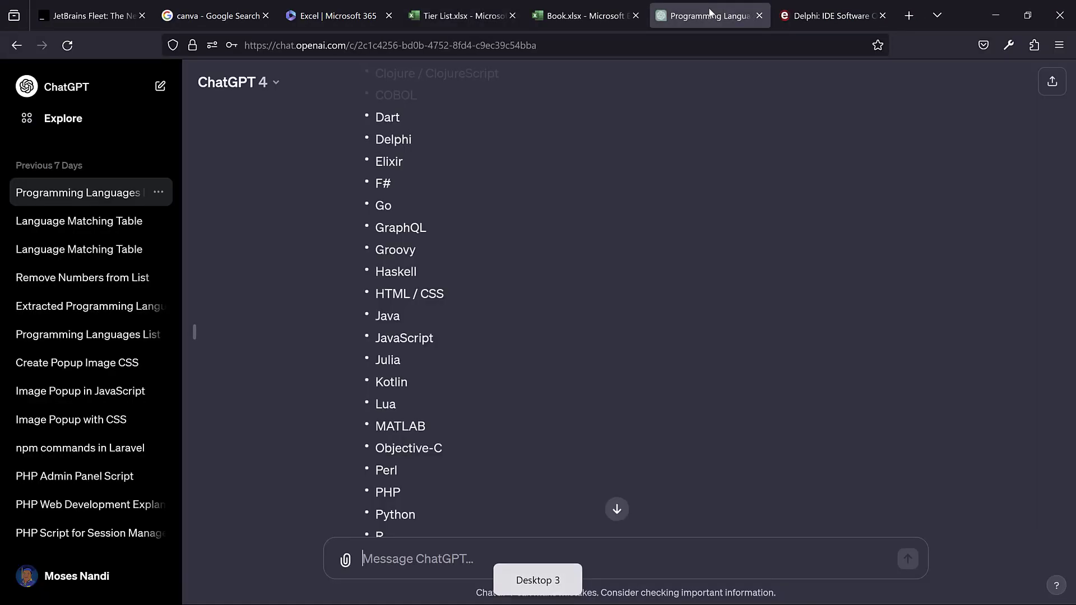
{"action": "left_click", "coordinate": [86, 124]}
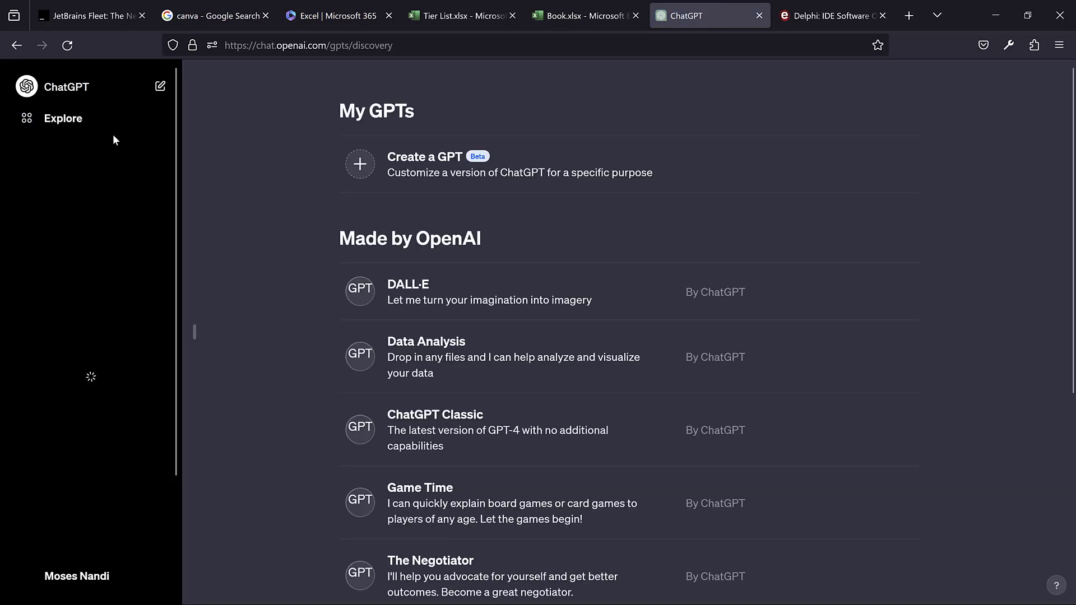
{"action": "left_click", "coordinate": [166, 95]}
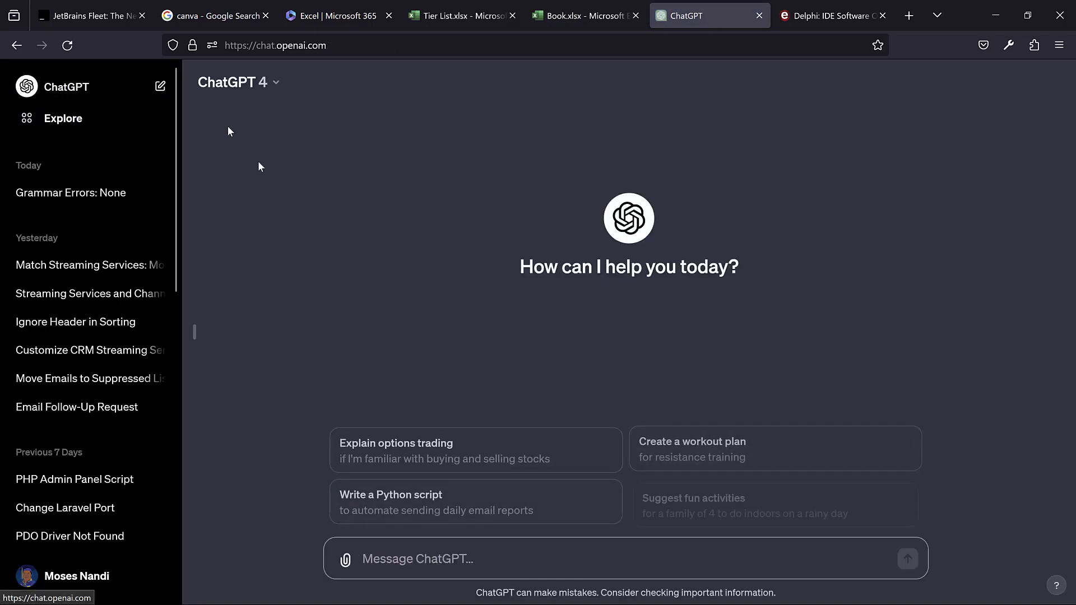
- Check which ChatGPT models are available and which one is selected for the new chat
{"action": "left_click", "coordinate": [278, 82]}
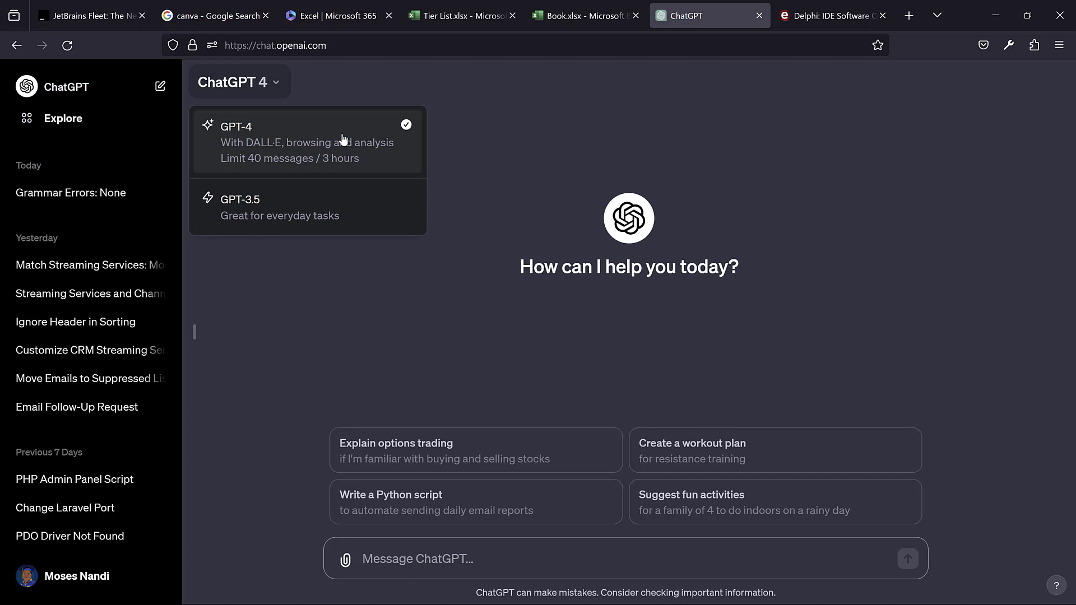
{"action": "left_click", "coordinate": [526, 137]}
{"action": "left_click", "coordinate": [235, 84]}
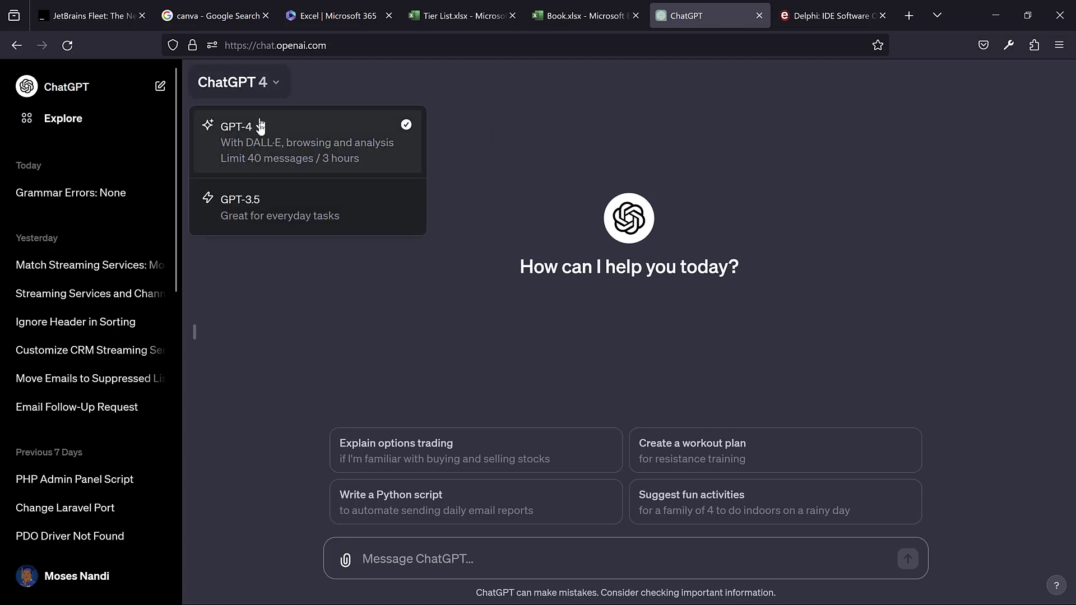
{"action": "left_click", "coordinate": [480, 147]}
{"action": "left_click", "coordinate": [398, 561]}
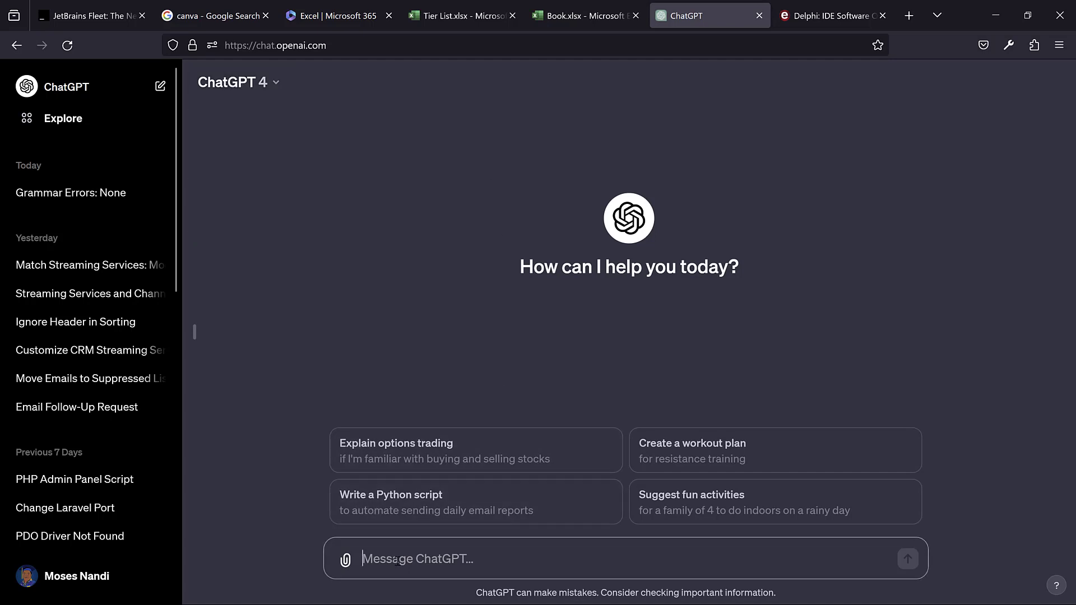
{"action": "key", "text": "ctrl+v"}
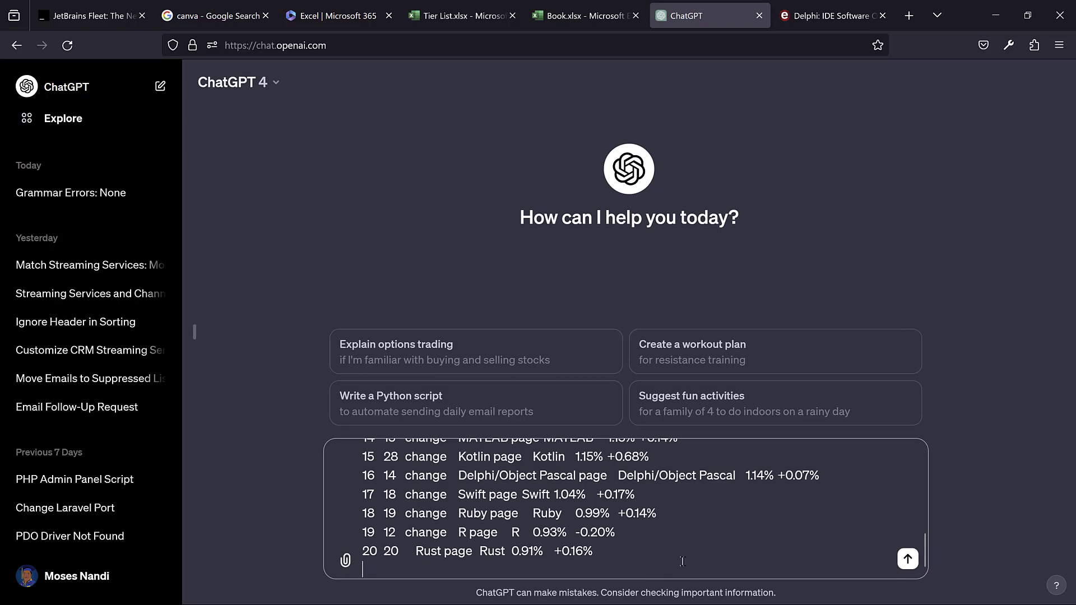
{"action": "left_click_drag", "start_coordinate": [681, 561], "coordinate": [267, 296]}
{"action": "key", "text": "BackSpace"}
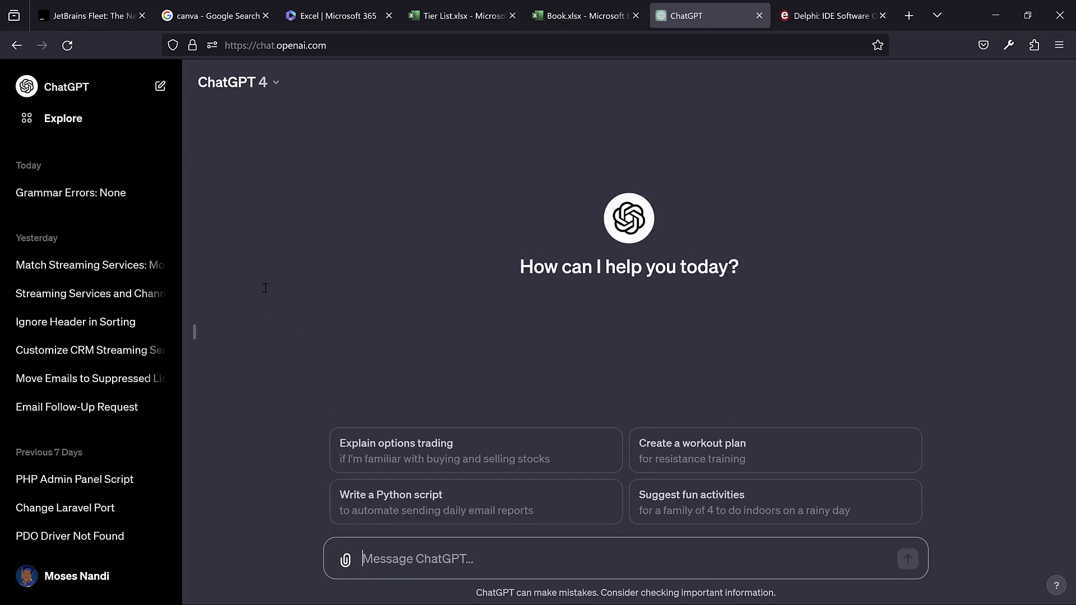
- Write the prompt "grab all the programming languages from this list:" and paste the copied TIOBE table on a new line below it
{"action": "type", "text": "g"}
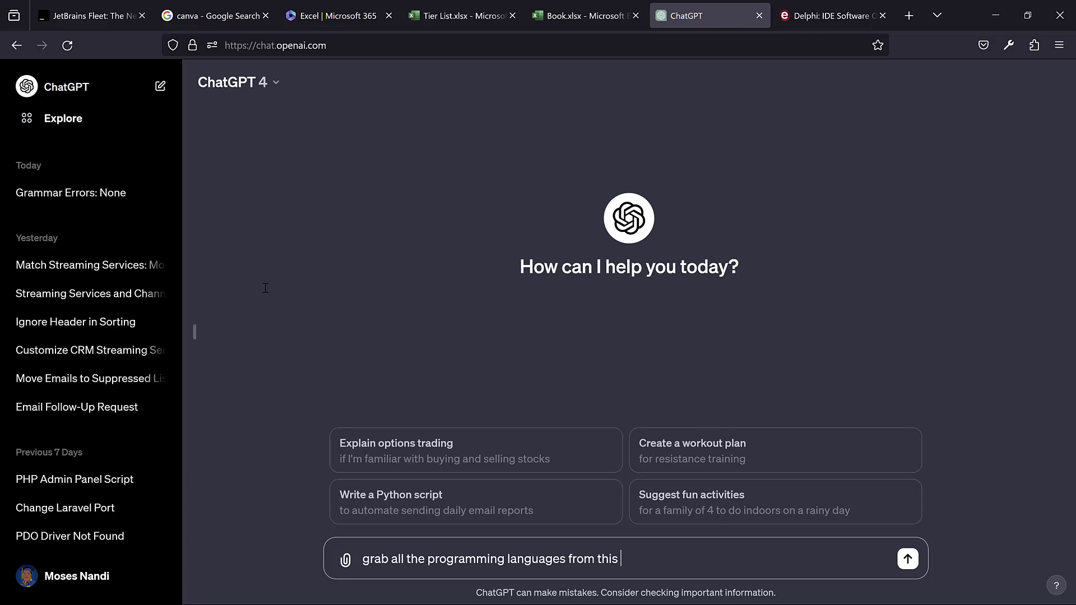
{"action": "type", "text": ":"}
{"action": "key", "text": "shift+Return"}
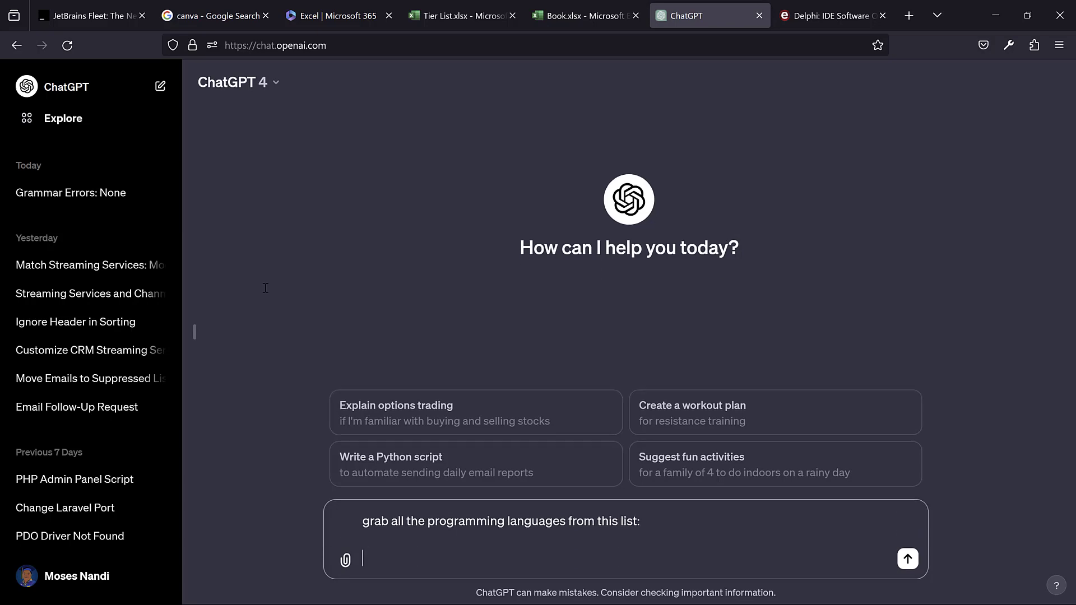
{"action": "key", "text": "ctrl+v"}
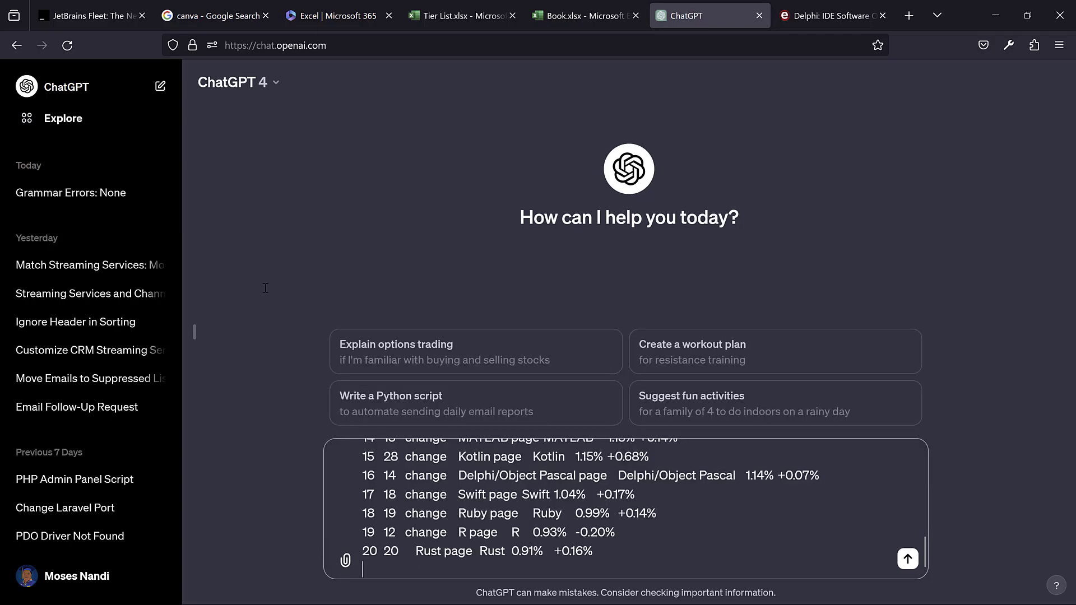
- Send the prompt with the TIOBE table to ChatGPT and review the extracted programming languages
{"action": "key", "text": "Return"}
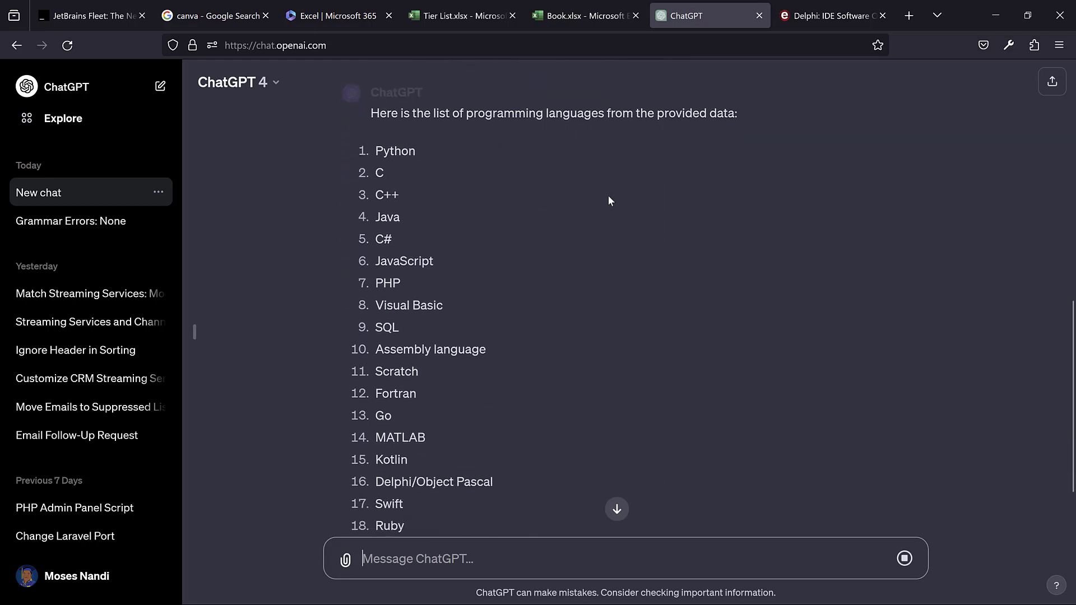
{"action": "scroll", "coordinate": [609, 200], "scroll_direction": "up", "scroll_amount": 2}
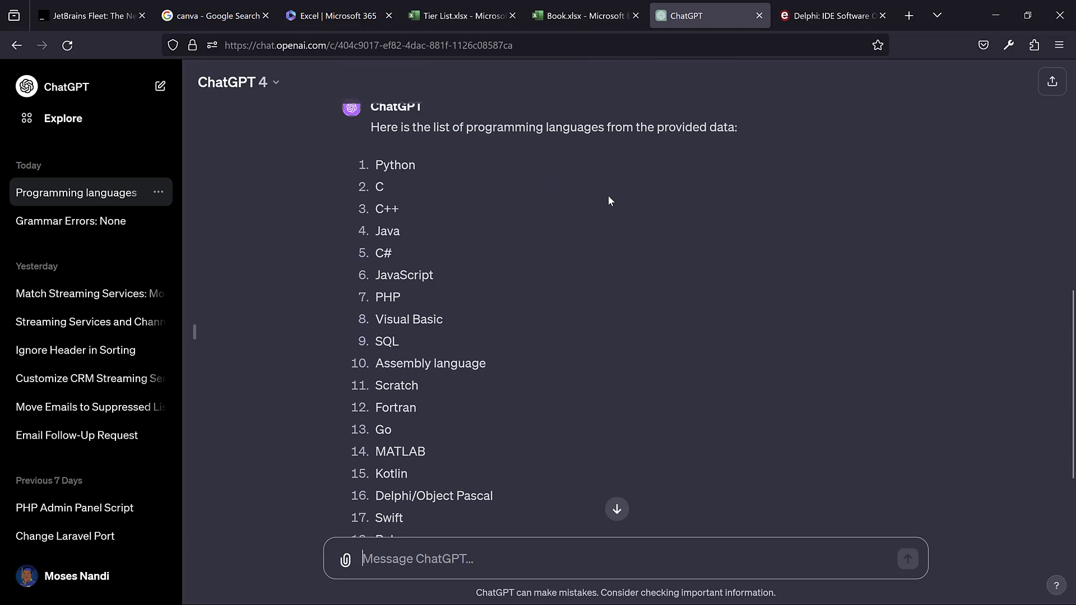
{"action": "scroll", "coordinate": [680, 203], "scroll_direction": "down", "scroll_amount": 3}
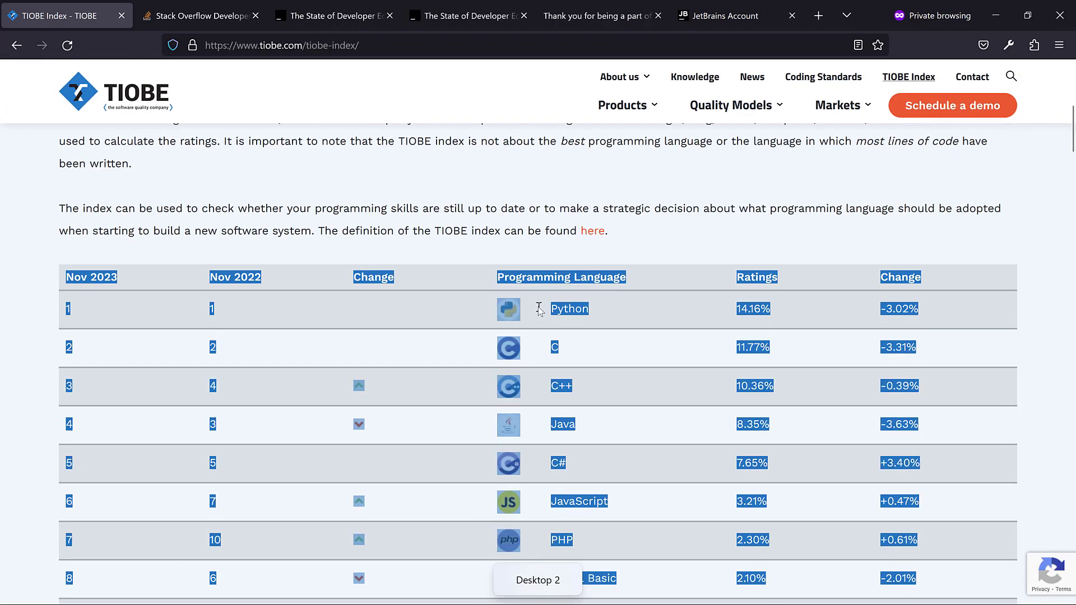
- Compare ChatGPT's extracted languages with the TIOBE ranking table down to rank 20
{"action": "left_click", "coordinate": [679, 203]}
{"action": "scroll", "coordinate": [680, 203], "scroll_direction": "down", "scroll_amount": 3}
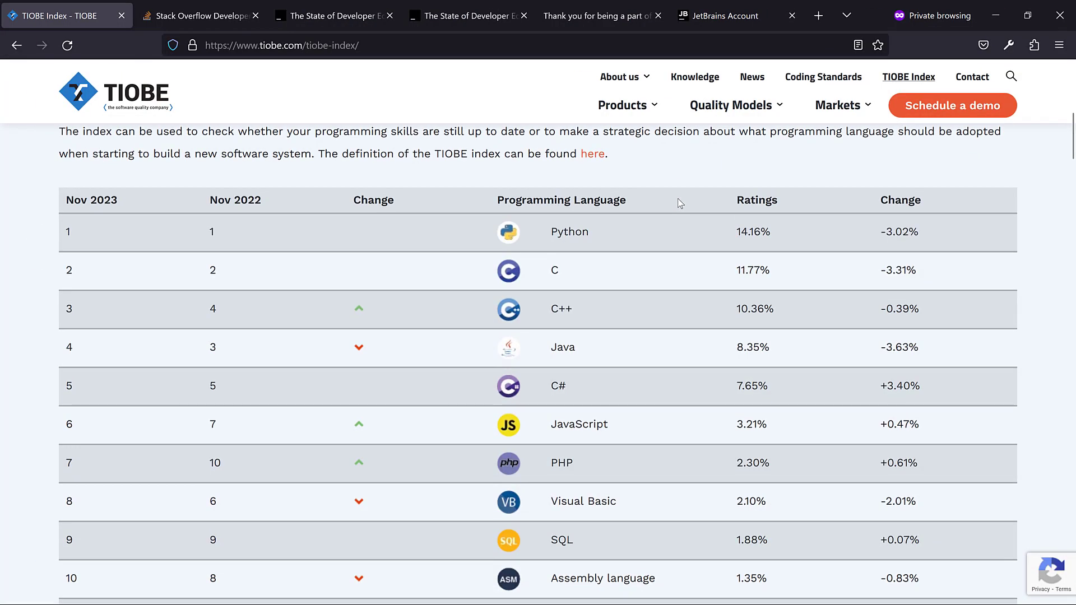
{"action": "key", "text": "ctrl+super+Right"}
{"action": "key", "text": "ctrl+super+Left"}
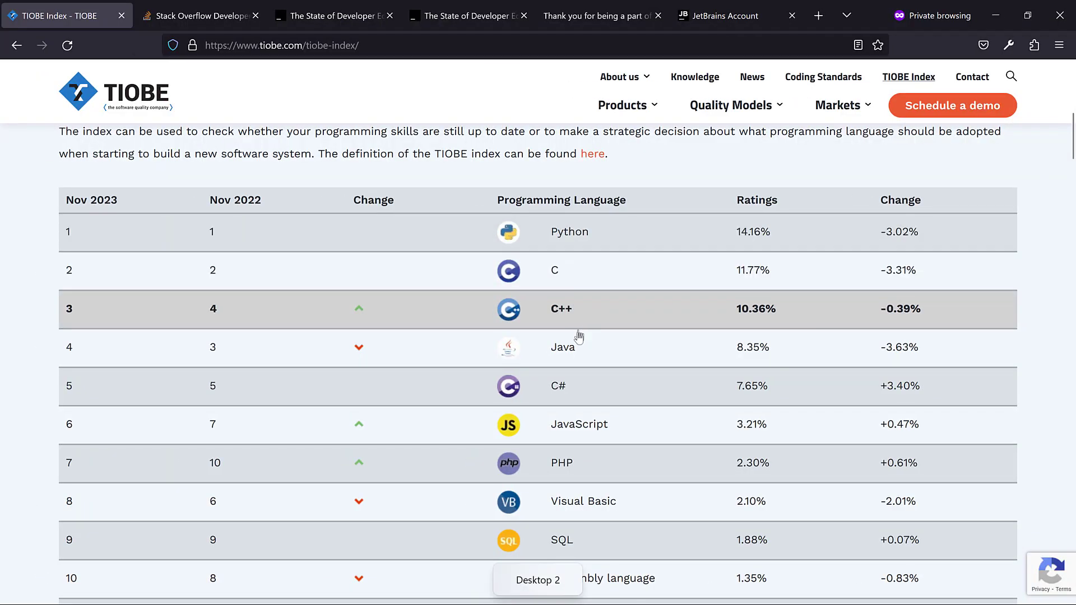
{"action": "key", "text": "ctrl+super+Right"}
{"action": "key", "text": "ctrl+super+Left"}
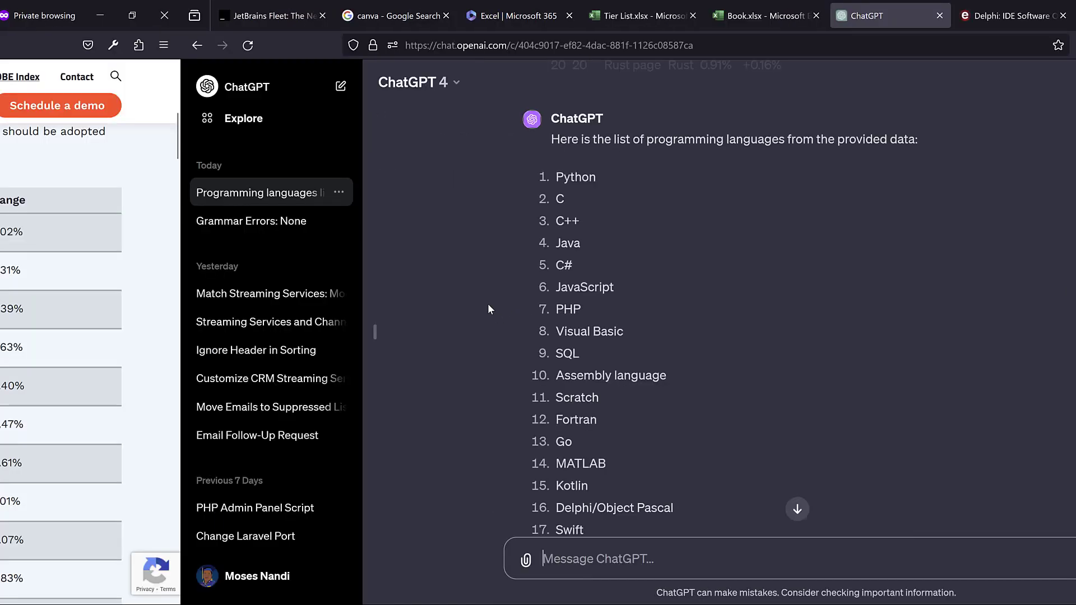
{"action": "scroll", "coordinate": [564, 319], "scroll_direction": "down", "scroll_amount": 8}
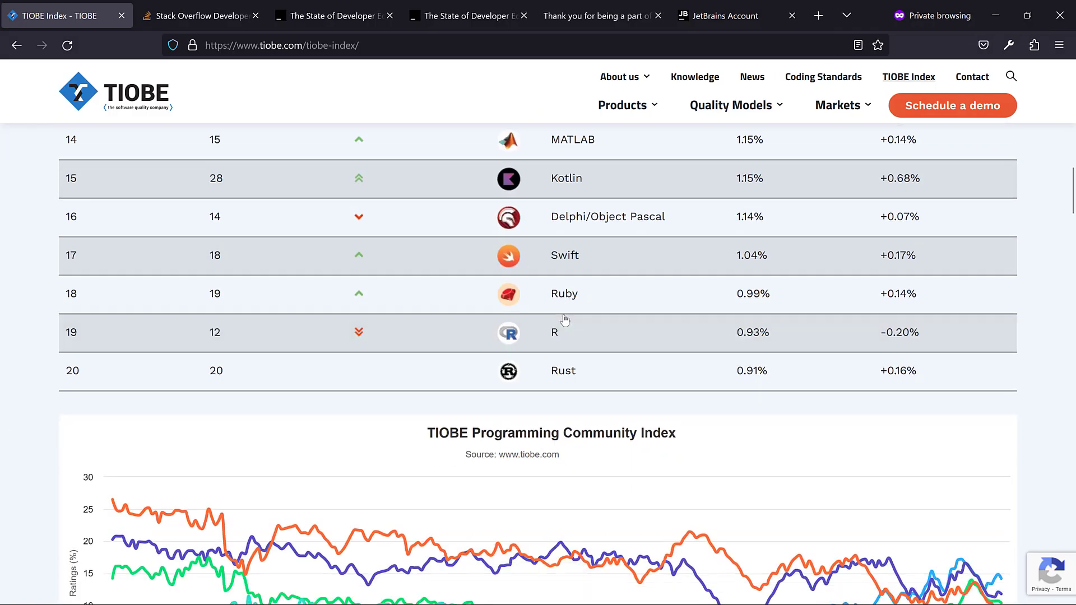
{"action": "key", "text": "ctrl+super+Right"}
{"action": "scroll", "coordinate": [607, 316], "scroll_direction": "down", "scroll_amount": 3}
{"action": "scroll", "coordinate": [412, 451], "scroll_direction": "up", "scroll_amount": 3}
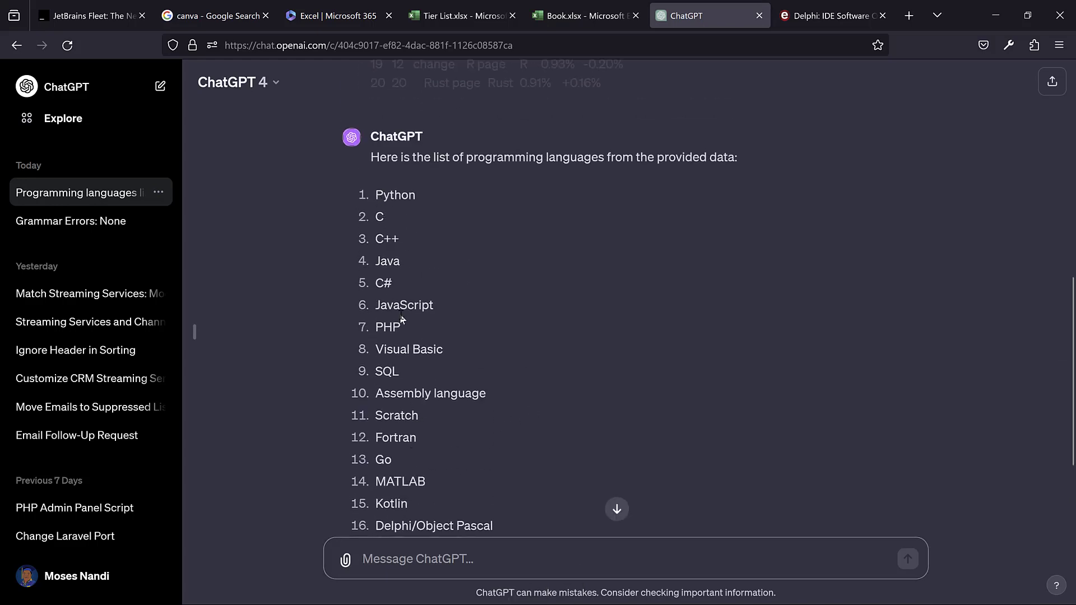
- Send ChatGPT the follow-up prompt "make that list in a code format dont put numbers"
{"action": "scroll", "coordinate": [436, 348], "scroll_direction": "down", "scroll_amount": 3}
{"action": "left_click", "coordinate": [386, 561]}
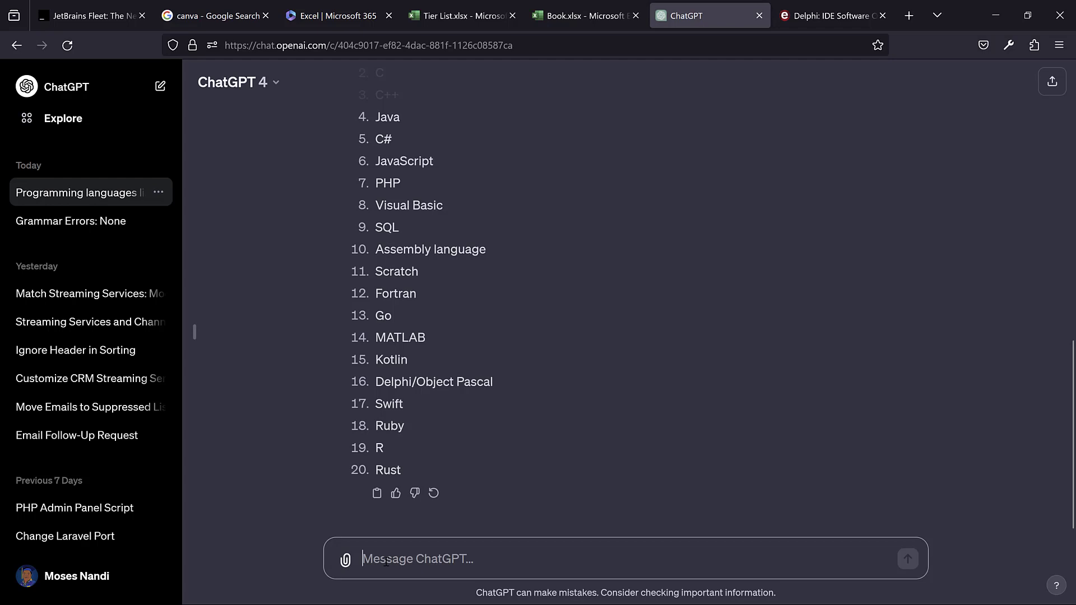
{"action": "type", "text": "m"}
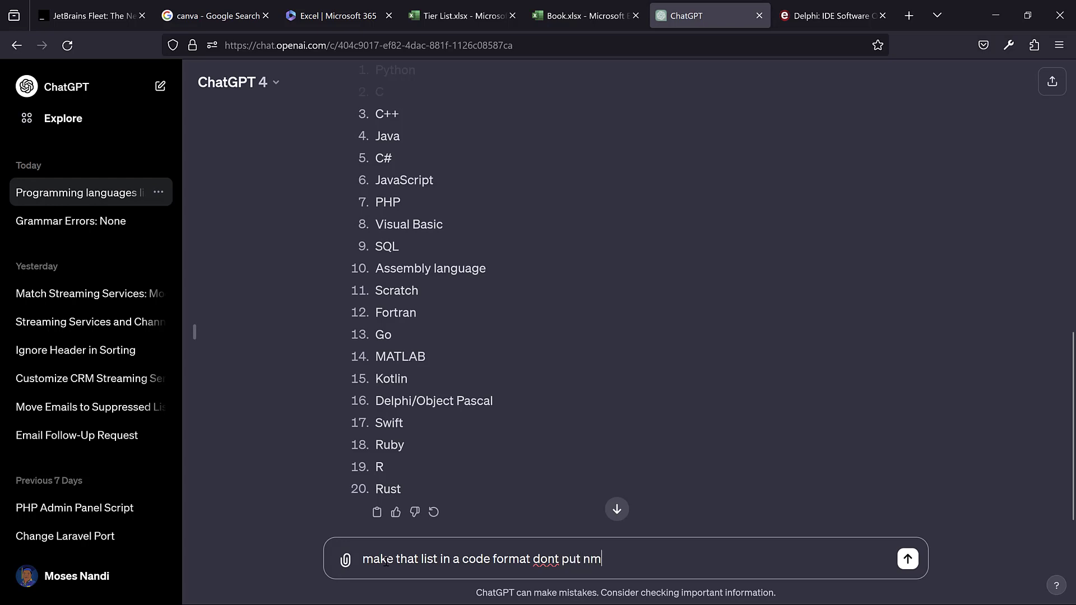
{"action": "key", "text": "Return"}
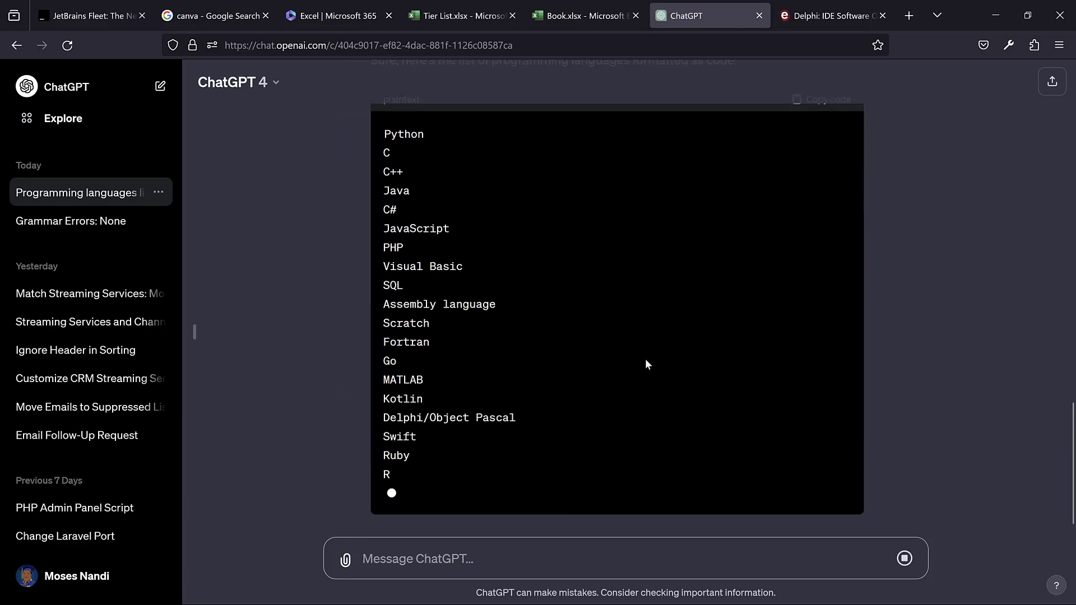
- Copy the code-formatted language list and paste it into Sheet2 of the Tier List workbook under TIOBE INDEX, starting at cell B2
{"action": "scroll", "coordinate": [645, 364], "scroll_direction": "up", "scroll_amount": 3}
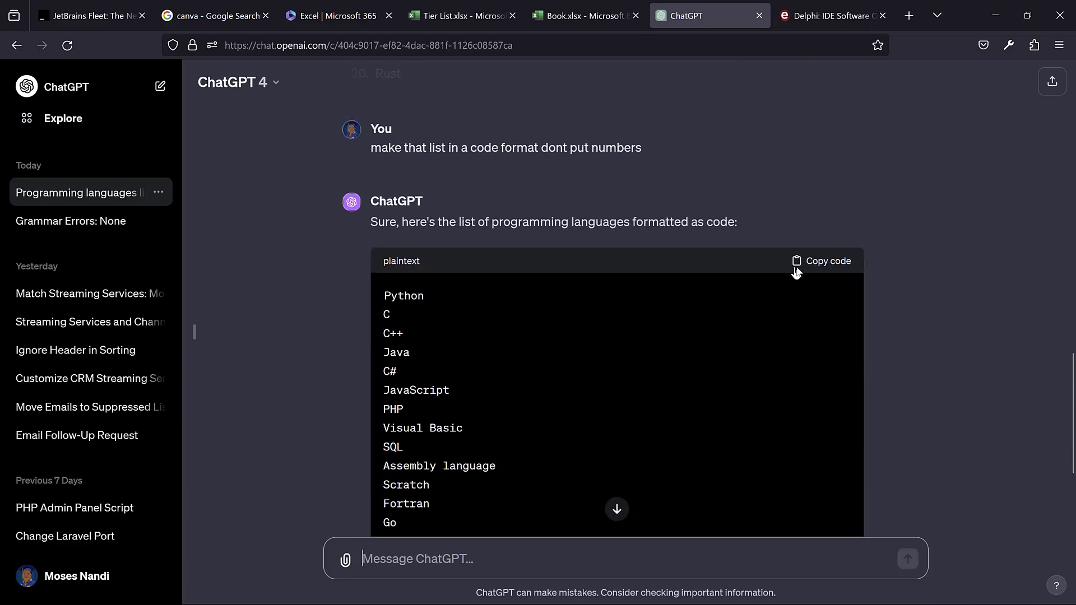
{"action": "left_click", "coordinate": [826, 266]}
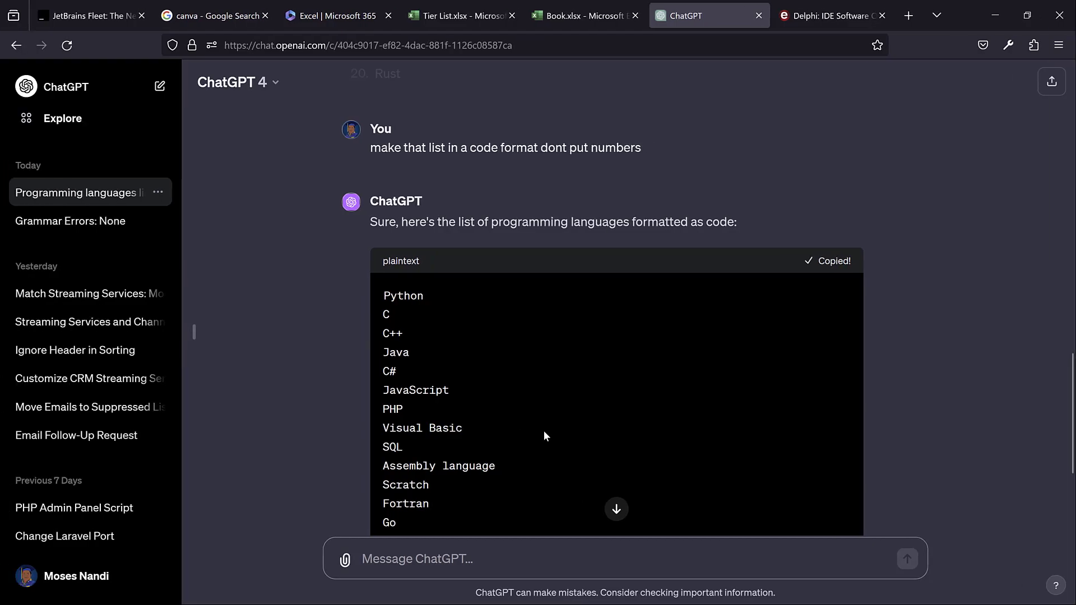
{"action": "key", "text": "ctrl+super+Right"}
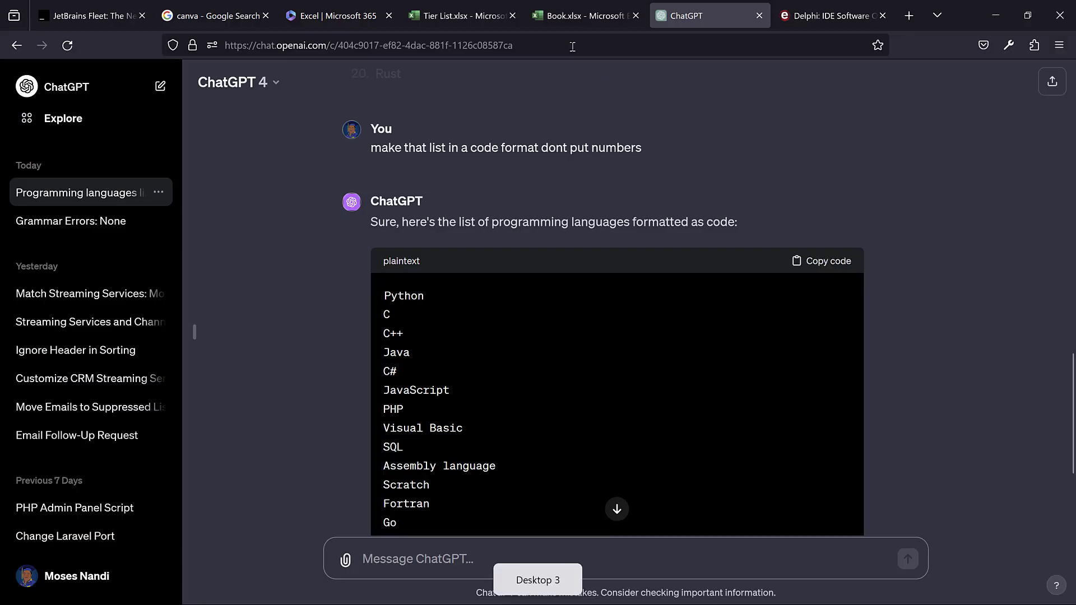
{"action": "left_click", "coordinate": [577, 21]}
{"action": "left_click", "coordinate": [477, 17]}
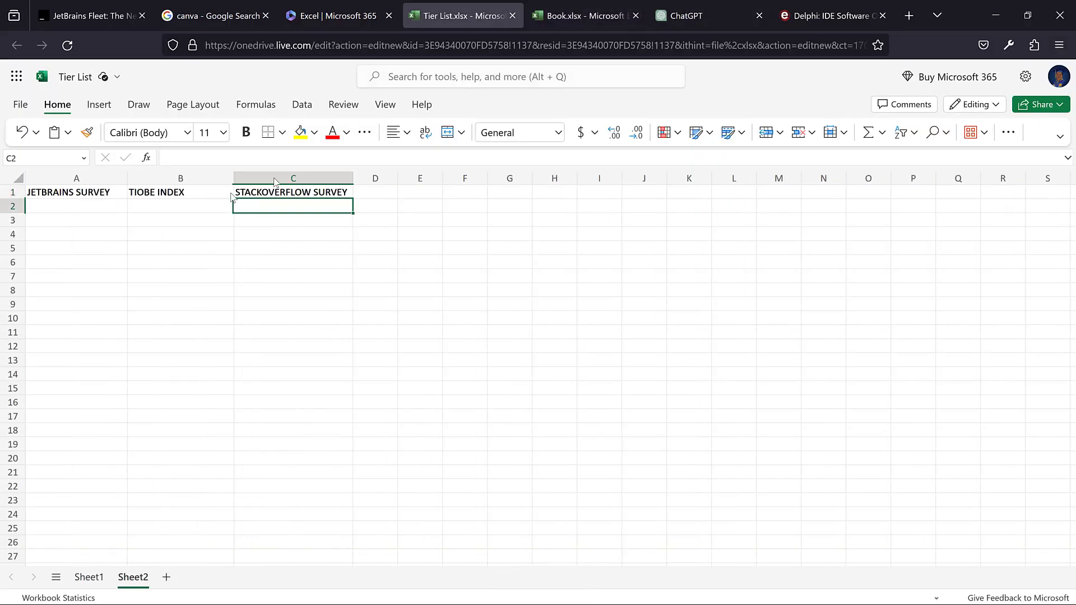
{"action": "left_click", "coordinate": [149, 211]}
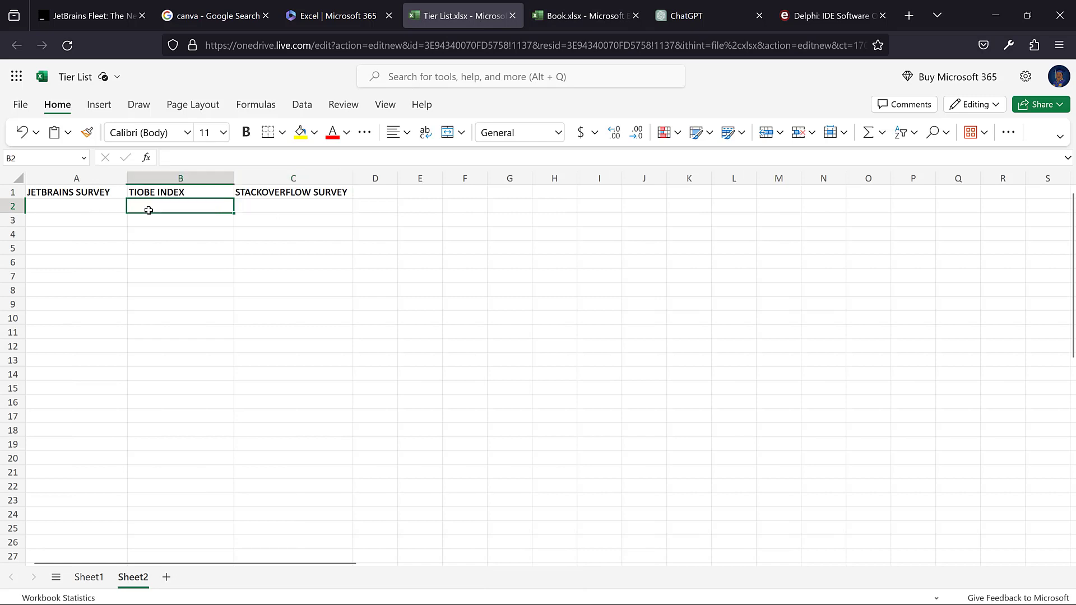
{"action": "type", "text": "Python C C++ Java C# JavaScript PHP Visual Basic SQL Assembly language Scratch Fortran Go MATLAB Kotlin Delphi/Object Pascal Swift Ruby R Rust"}
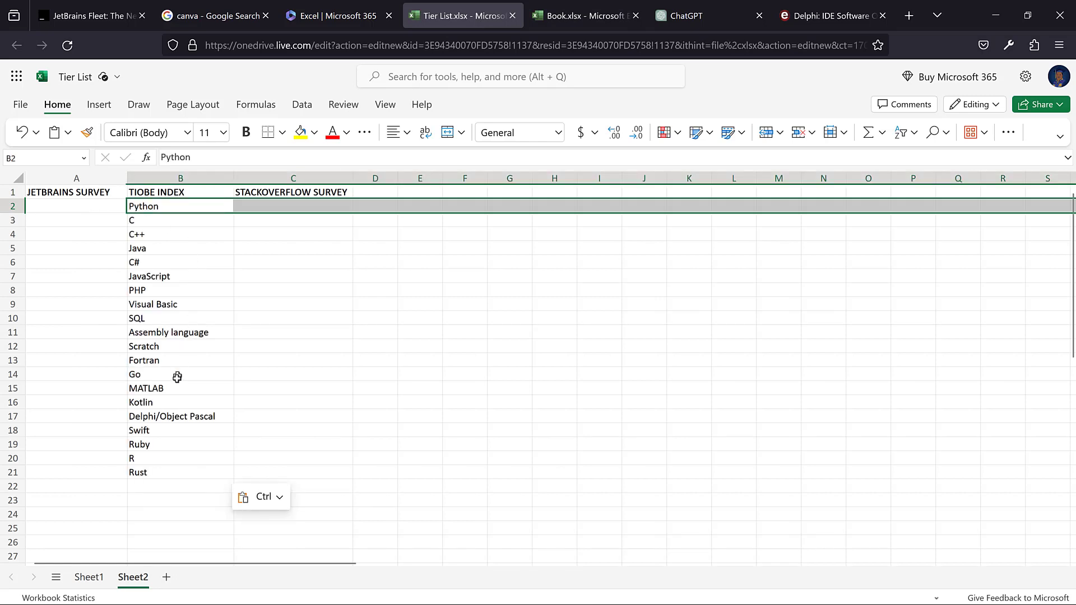
{"action": "left_click", "coordinate": [166, 263]}
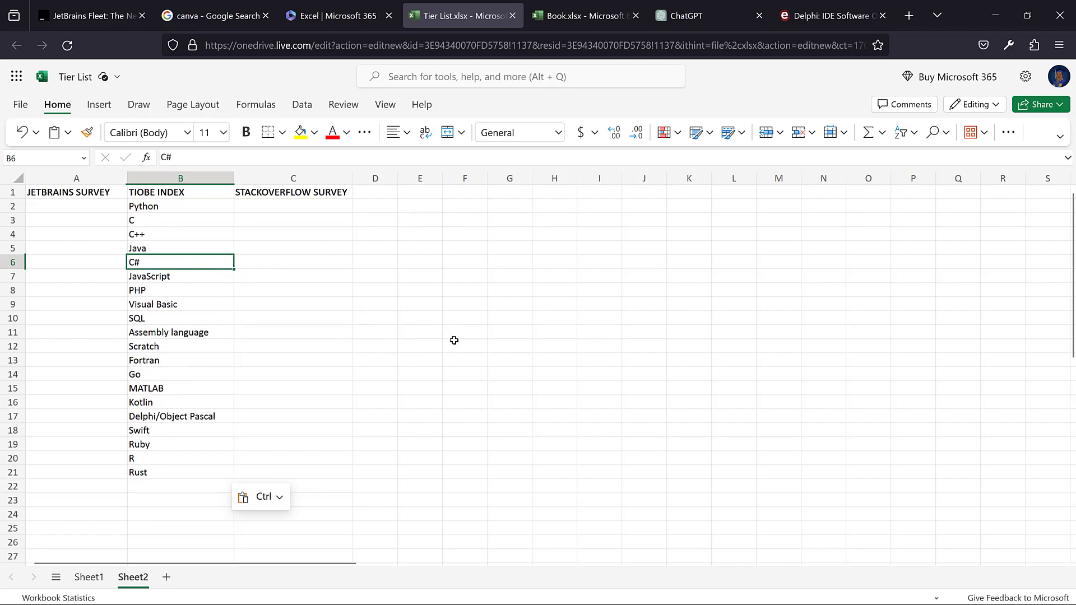
- Switch to the Stack Overflow 2023 survey and examine the popular programming languages chart for all respondents, from JavaScript to Raku
{"action": "key", "text": "ctrl+super+Right"}
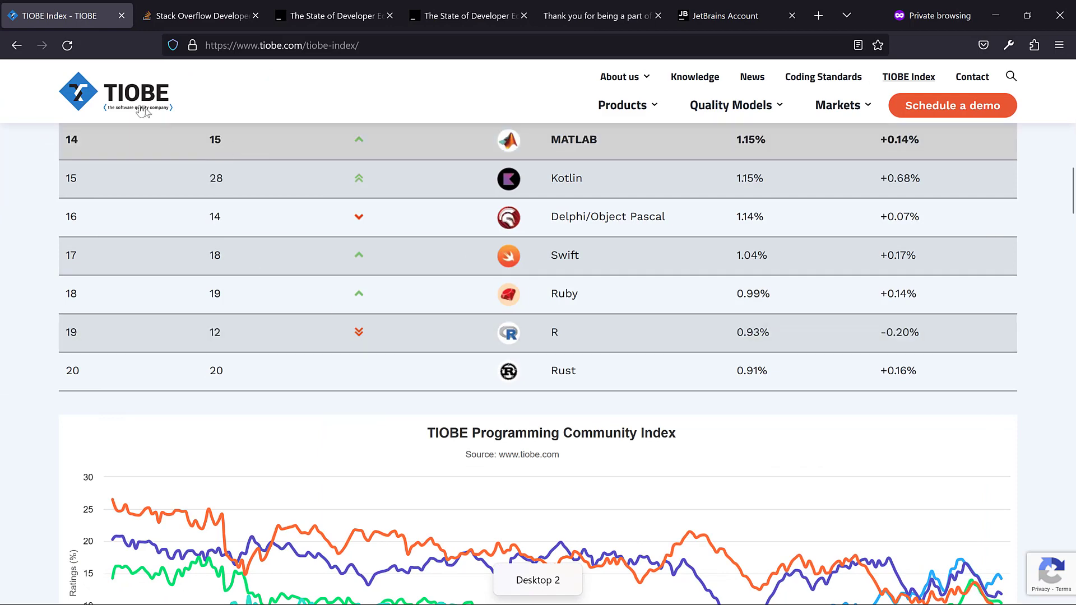
{"action": "left_click", "coordinate": [187, 18]}
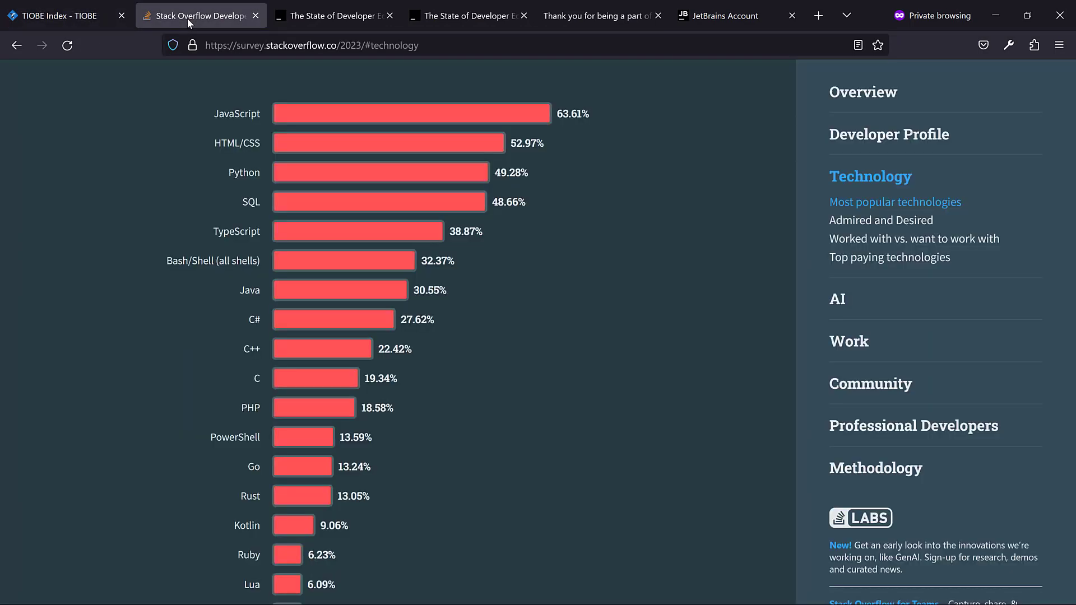
{"action": "scroll", "coordinate": [149, 202], "scroll_direction": "down", "scroll_amount": 10}
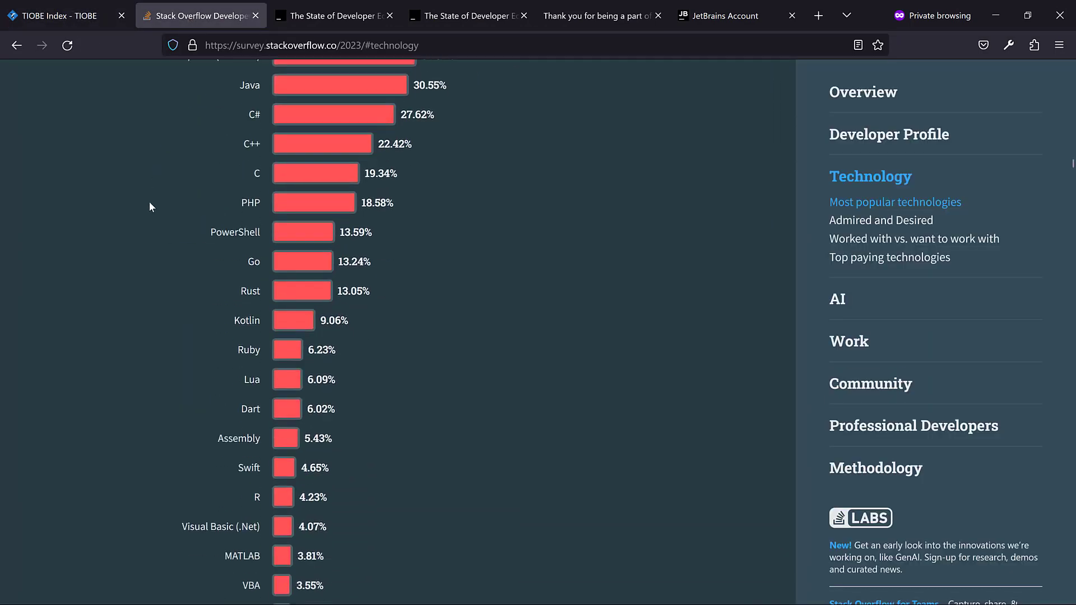
{"action": "scroll", "coordinate": [149, 206], "scroll_direction": "down", "scroll_amount": 10}
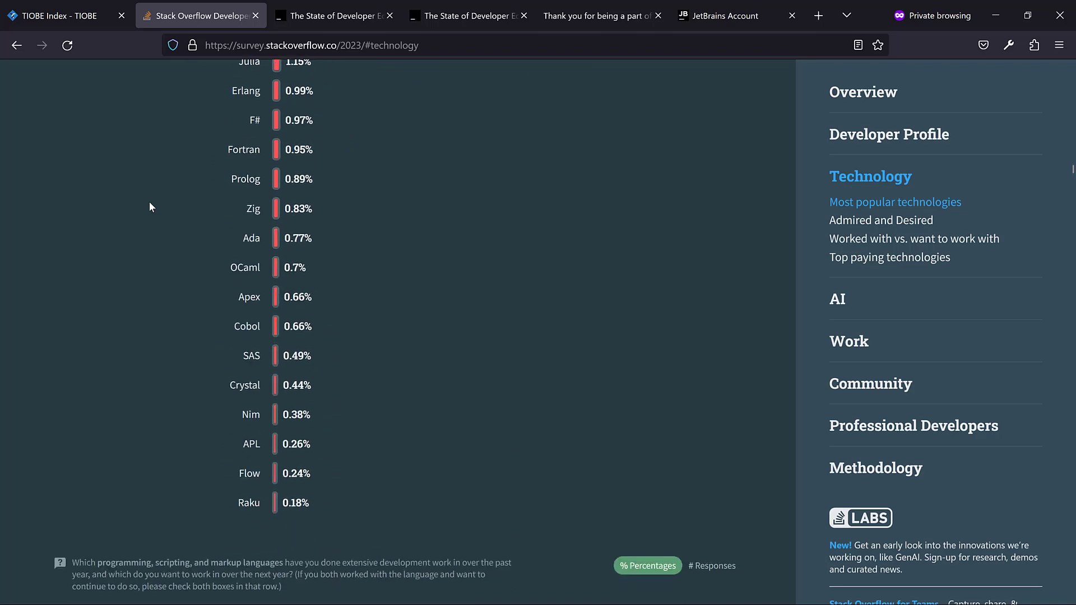
{"action": "scroll", "coordinate": [149, 206], "scroll_direction": "up", "scroll_amount": 11}
{"action": "scroll", "coordinate": [149, 208], "scroll_direction": "up", "scroll_amount": 8}
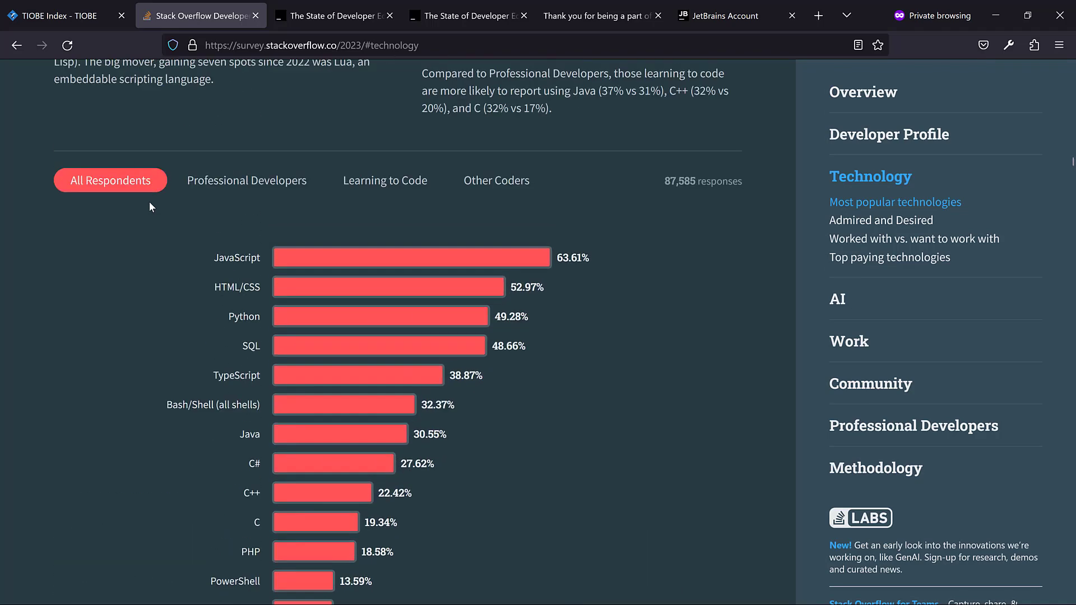
{"action": "scroll", "coordinate": [200, 232], "scroll_direction": "down", "scroll_amount": 2}
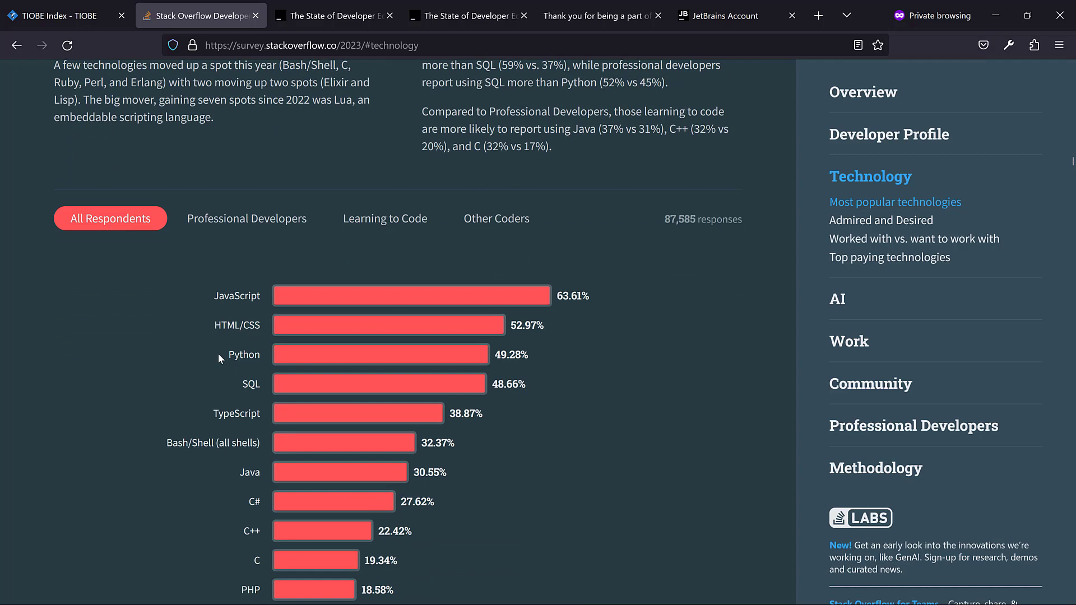
{"action": "scroll", "coordinate": [217, 353], "scroll_direction": "down", "scroll_amount": 2}
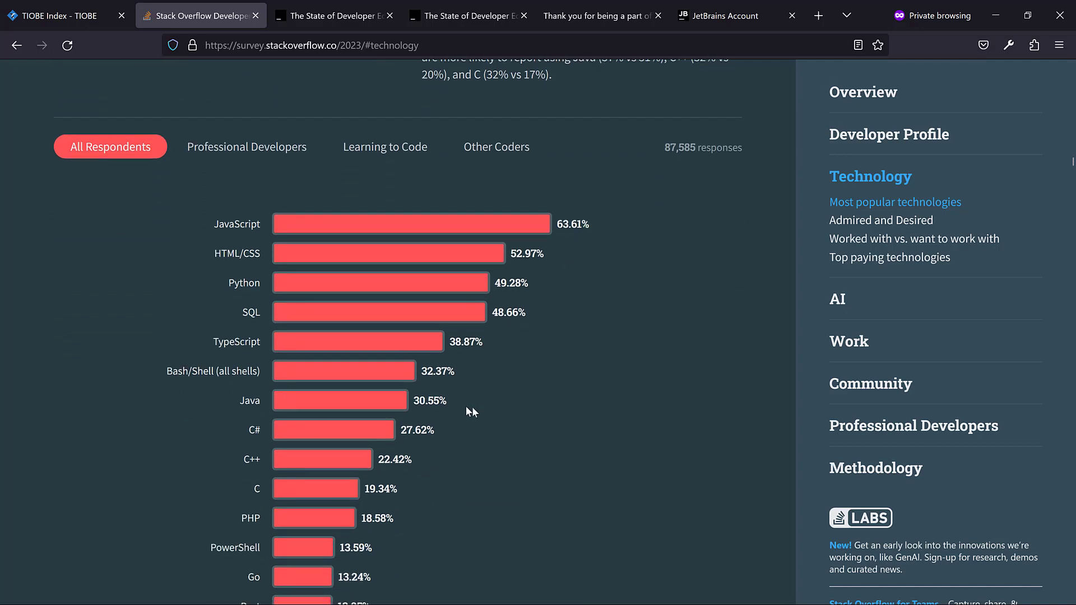
{"action": "scroll", "coordinate": [206, 335], "scroll_direction": "down", "scroll_amount": 3}
{"action": "scroll", "coordinate": [204, 341], "scroll_direction": "up", "scroll_amount": 2}
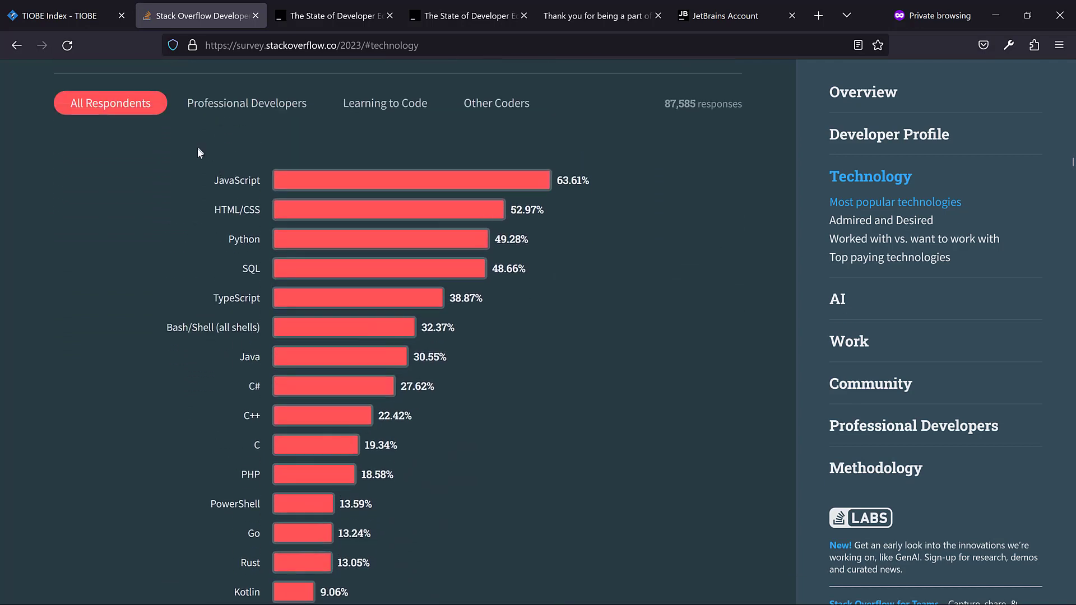
- Select the entire Stack Overflow language chart for all respondents, including percentages, from Raku up to JavaScript
{"action": "left_click_drag", "start_coordinate": [200, 153], "coordinate": [320, 604]}
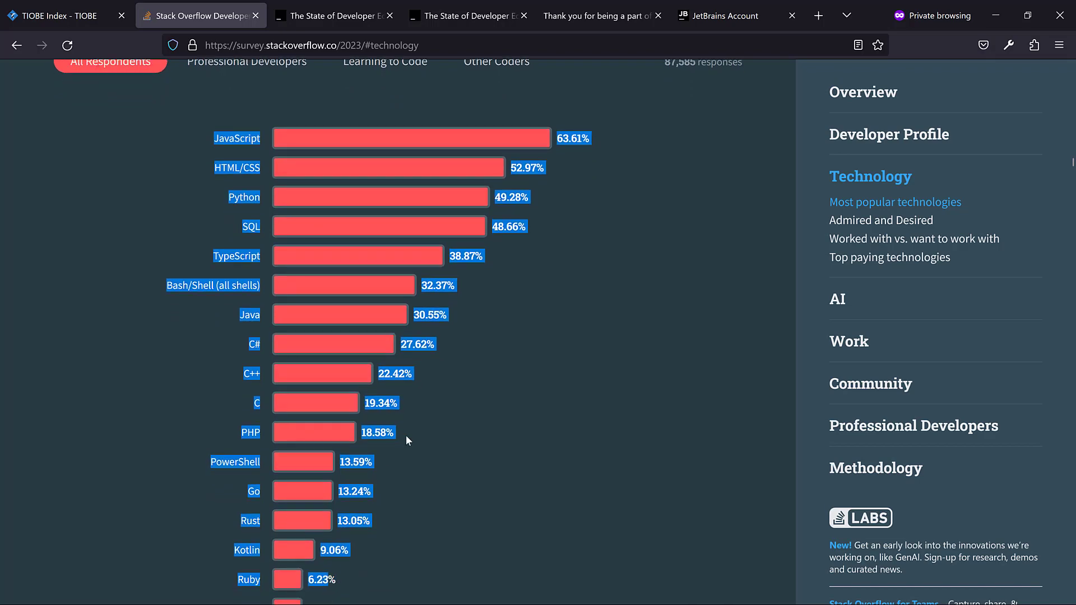
{"action": "scroll", "coordinate": [406, 436], "scroll_direction": "down", "scroll_amount": 10}
{"action": "scroll", "coordinate": [407, 441], "scroll_direction": "down", "scroll_amount": 10}
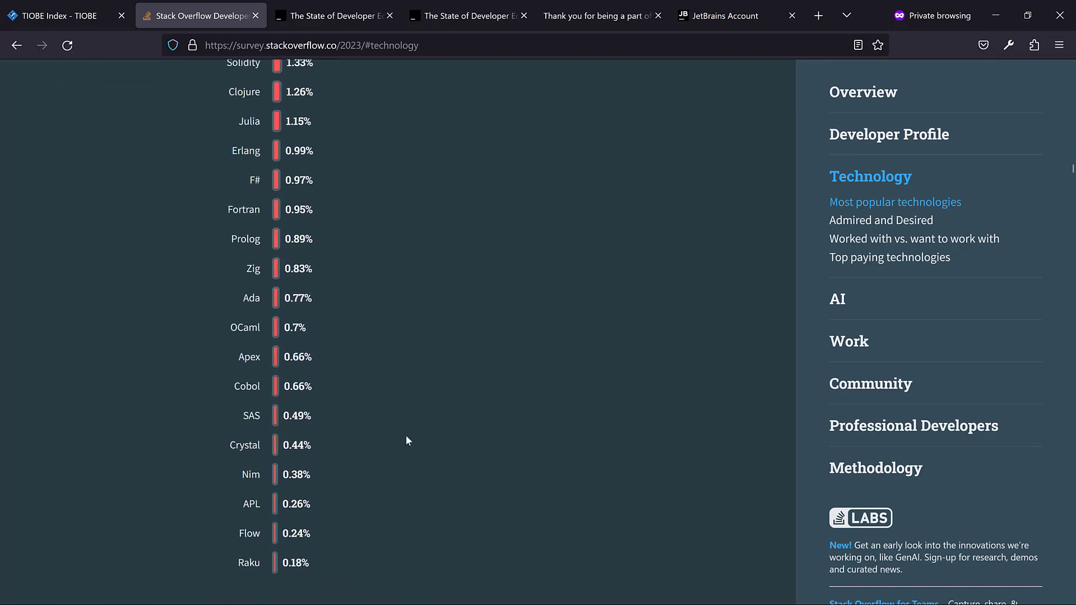
{"action": "left_click_drag", "start_coordinate": [353, 412], "coordinate": [186, 199]}
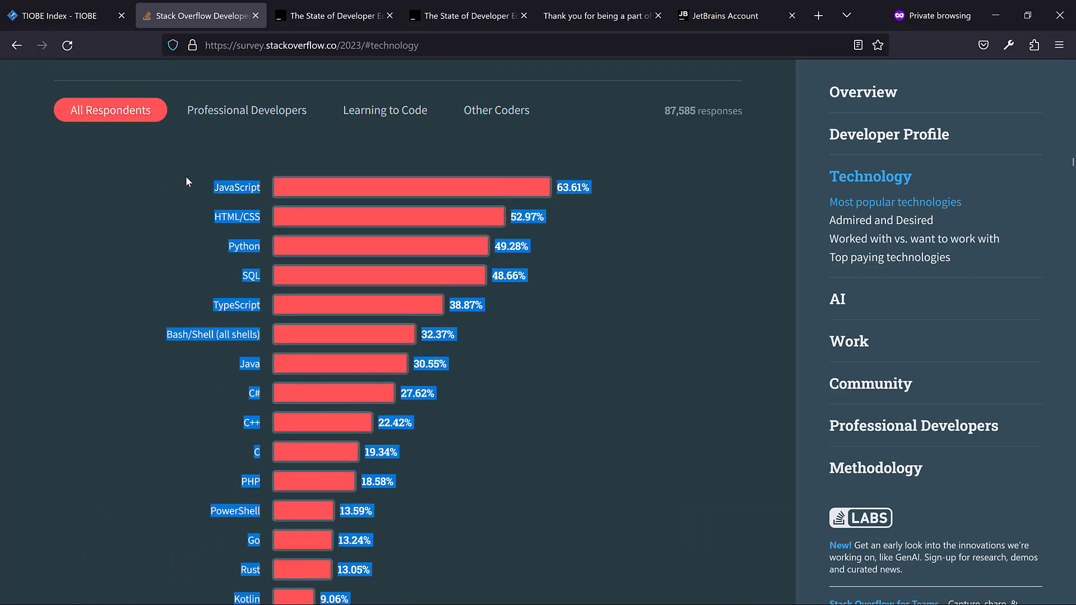
- Switch to ChatGPT and send the prompt "do the same for this list:" followed by the pasted Stack Overflow language chart
{"action": "key", "text": "ctrl+super+Right"}
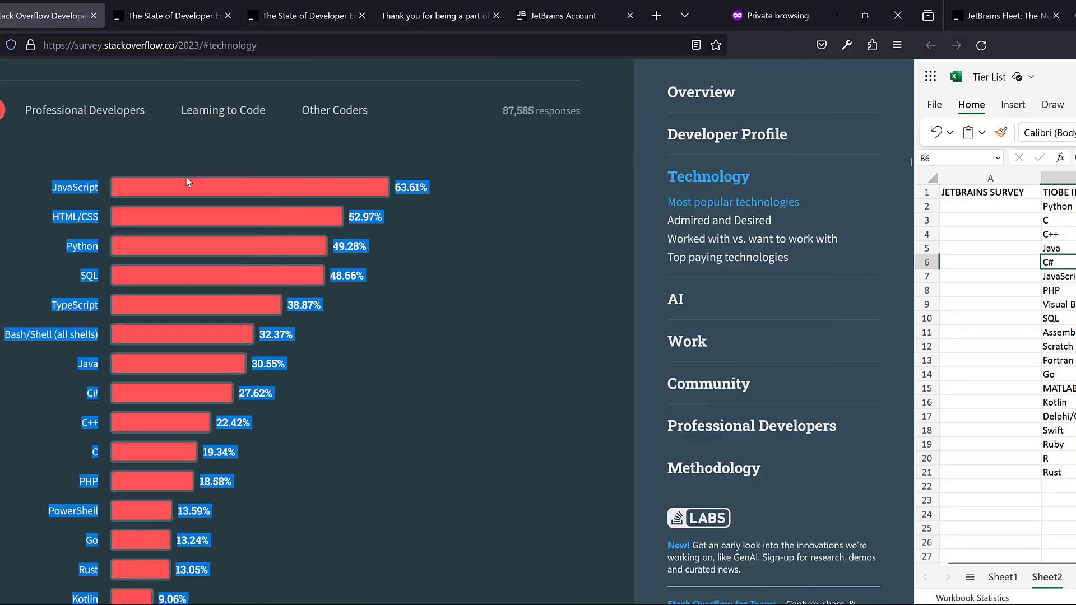
{"action": "left_click", "coordinate": [654, 17]}
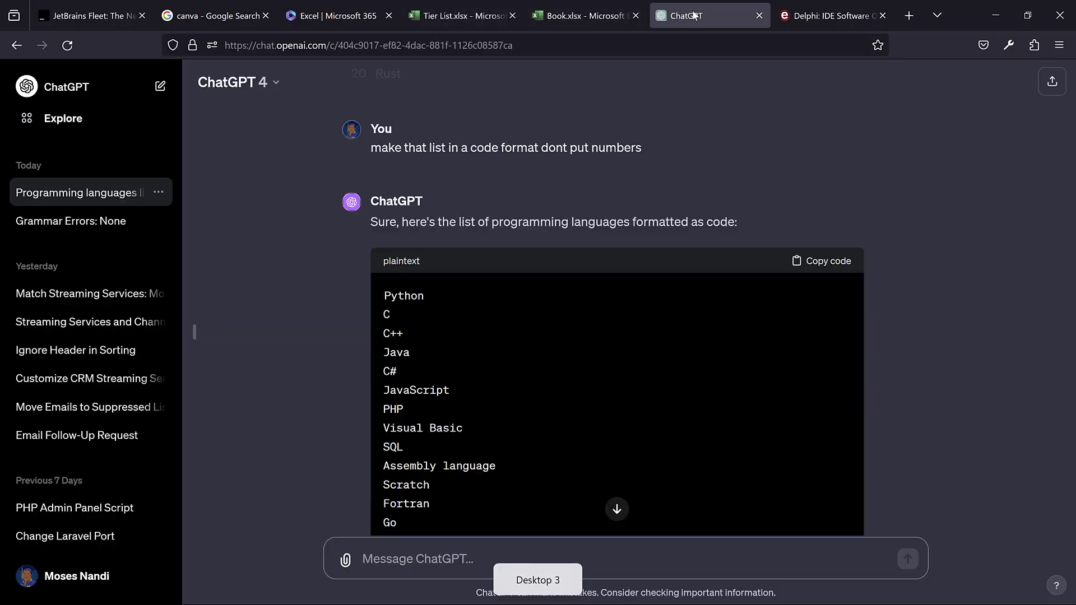
{"action": "scroll", "coordinate": [373, 411], "scroll_direction": "down", "scroll_amount": 3}
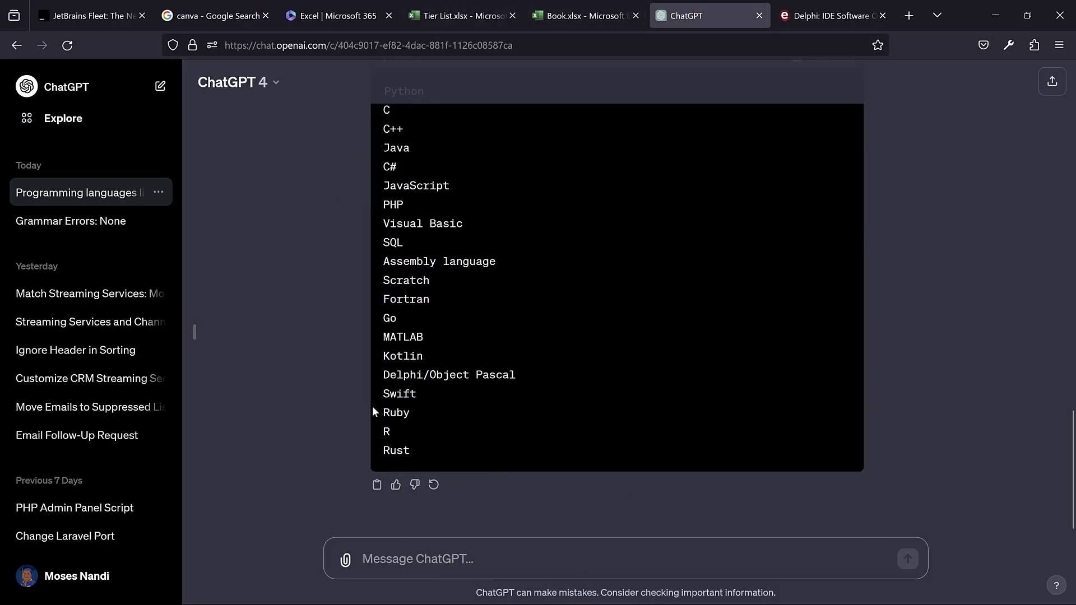
{"action": "left_click", "coordinate": [373, 561]}
{"action": "type", "text": "do"}
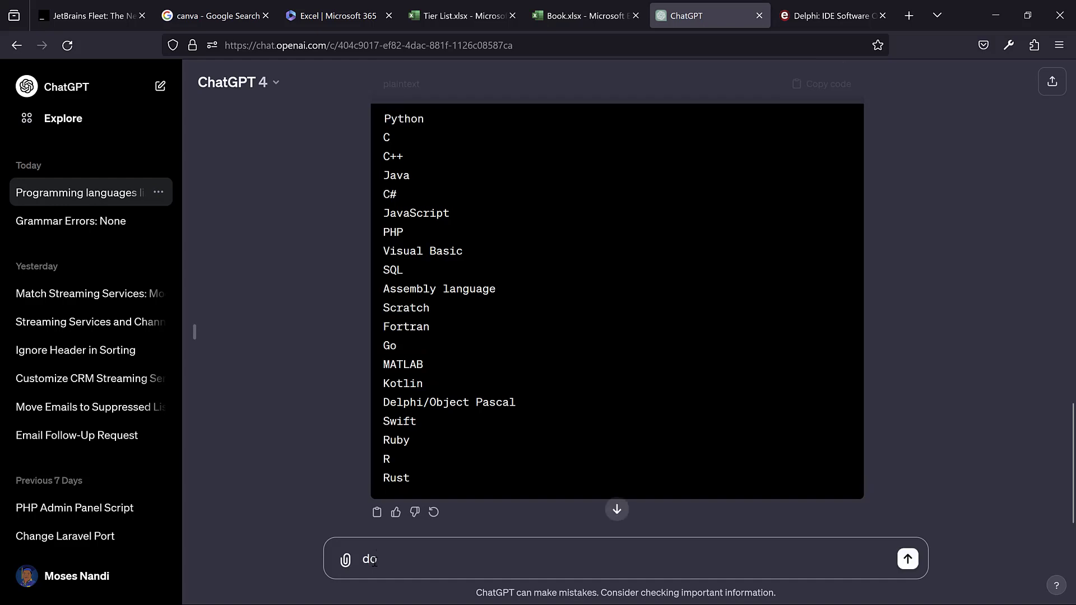
{"action": "type", "text": " the same for this list"}
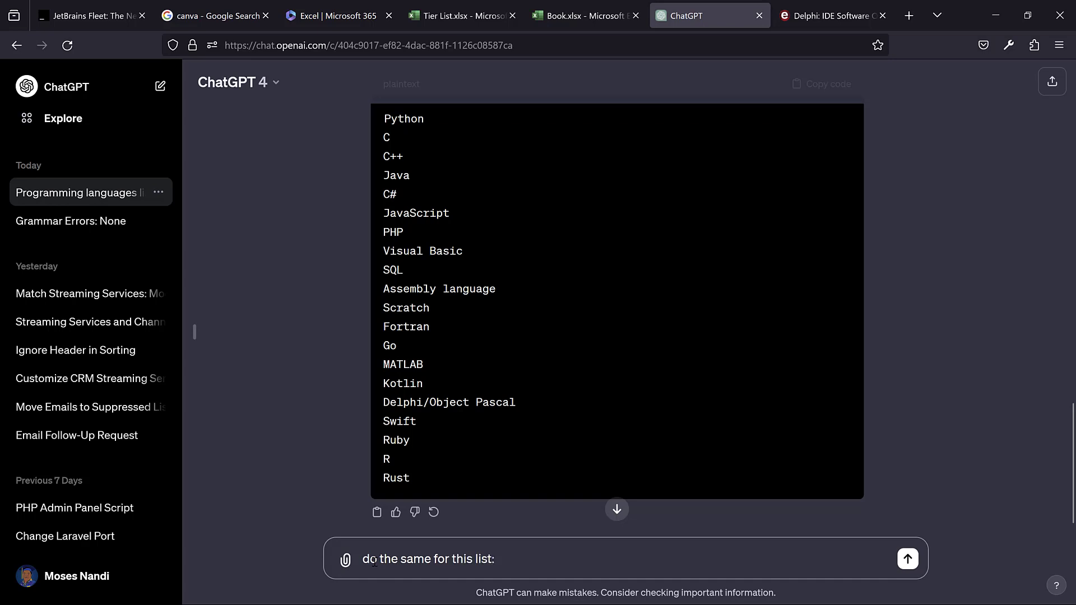
{"action": "type", "text": ":"}
{"action": "key", "text": "shift+Return"}
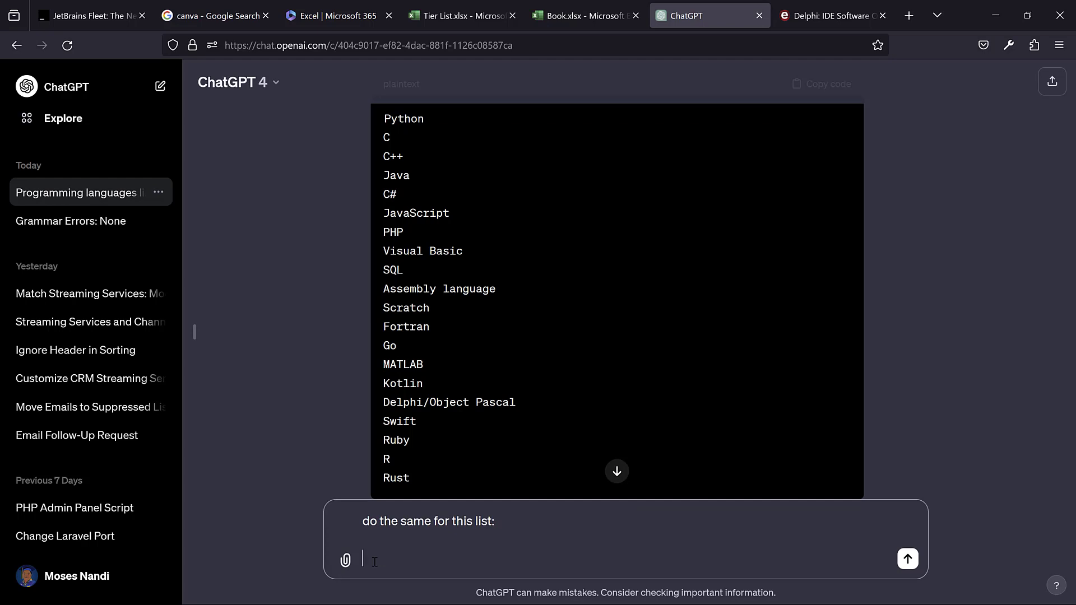
{"action": "key", "text": "ctrl+v"}
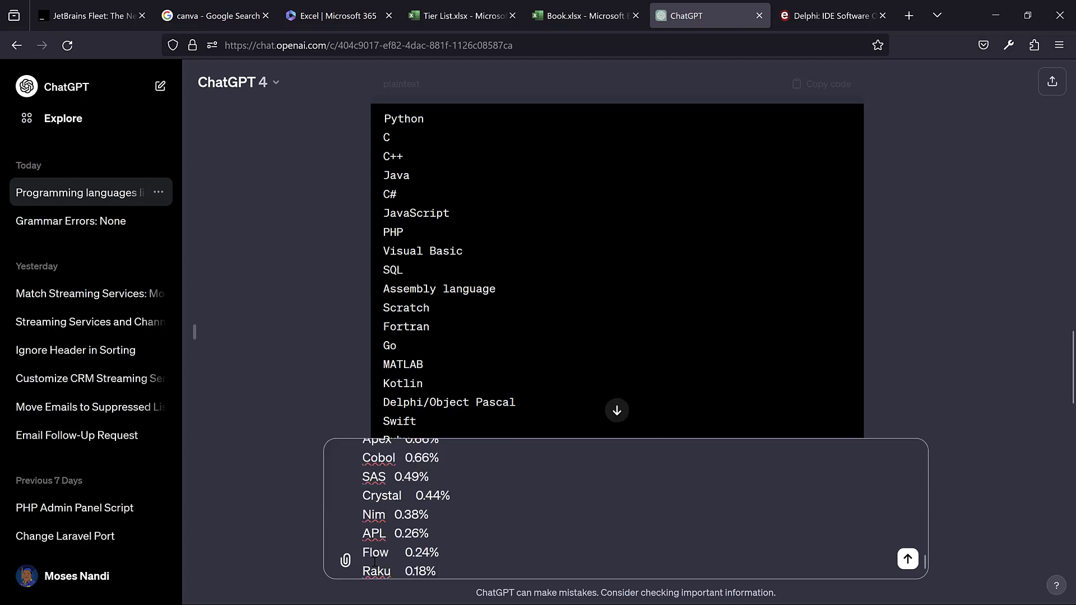
{"action": "key", "text": "Return"}
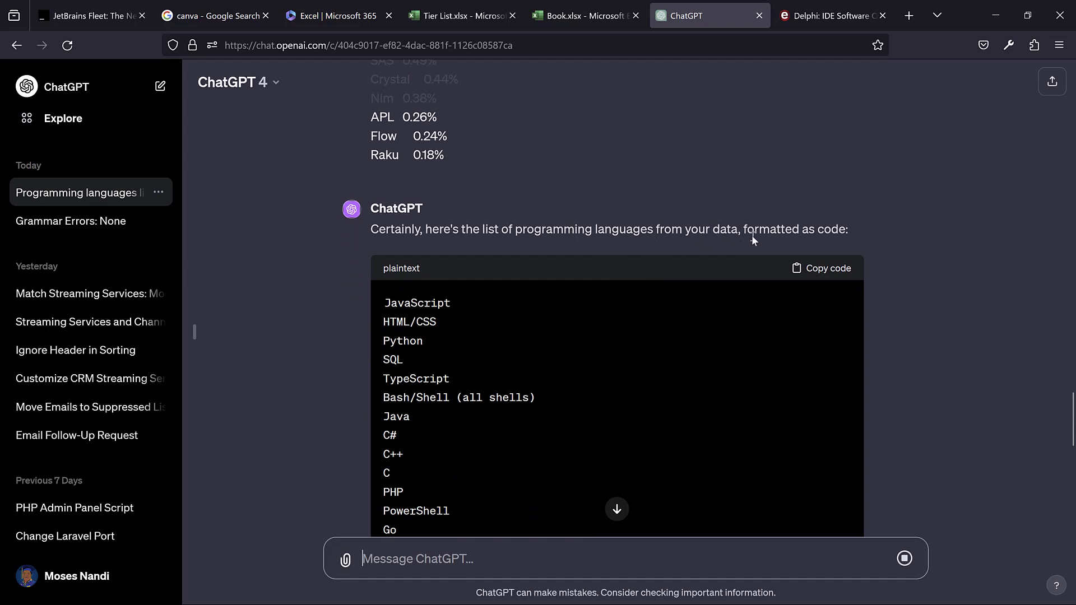
- Review ChatGPT's code-formatted list of Stack Overflow languages, from JavaScript to Raku, and copy the code block
{"action": "scroll", "coordinate": [737, 363], "scroll_direction": "down", "scroll_amount": 15}
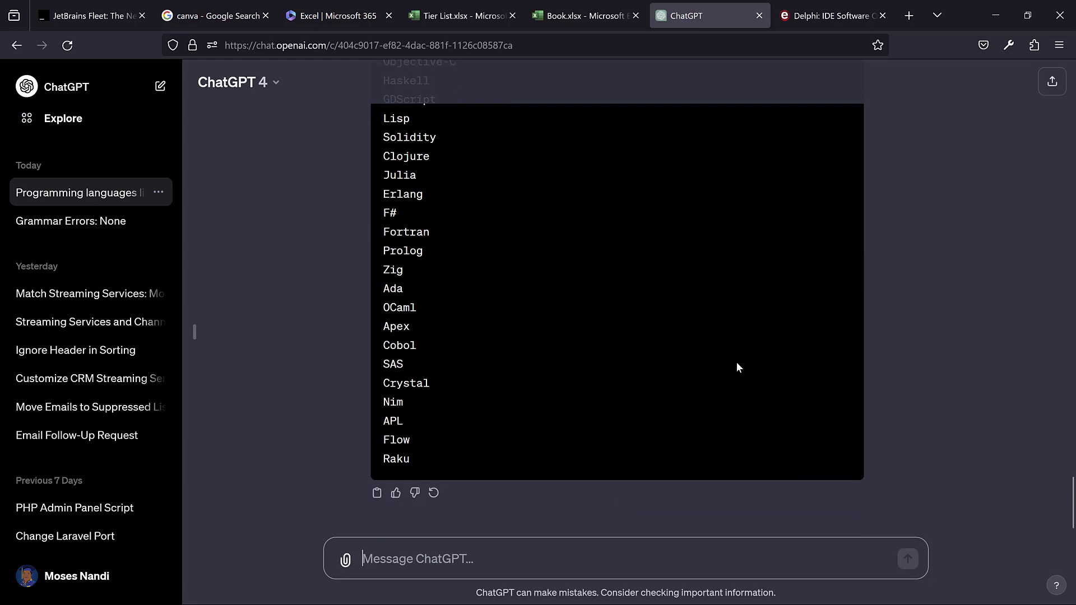
{"action": "scroll", "coordinate": [632, 372], "scroll_direction": "up", "scroll_amount": 10}
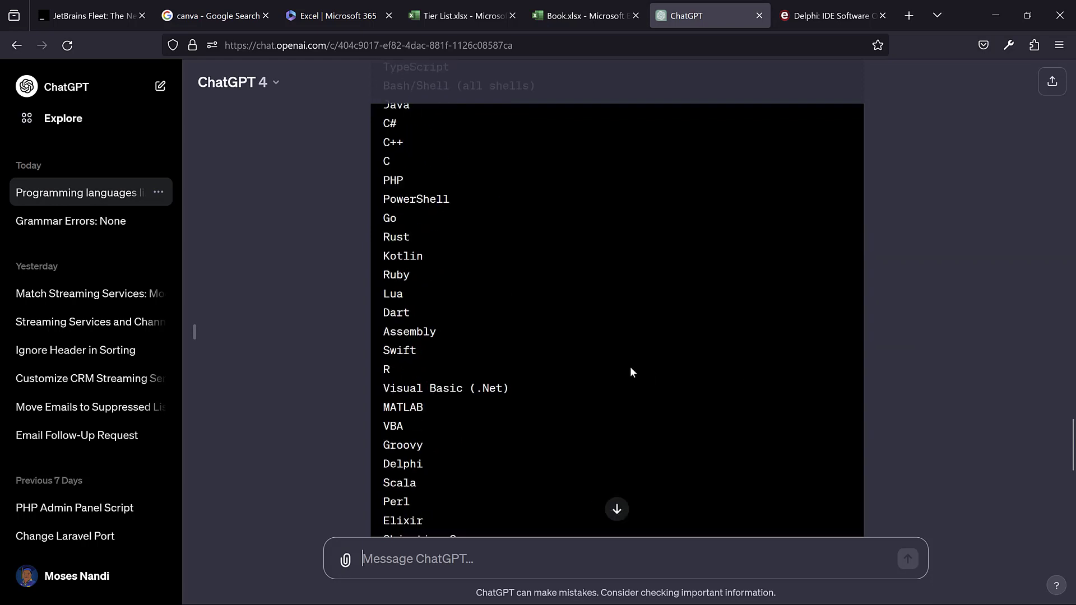
{"action": "scroll", "coordinate": [630, 368], "scroll_direction": "up", "scroll_amount": 1}
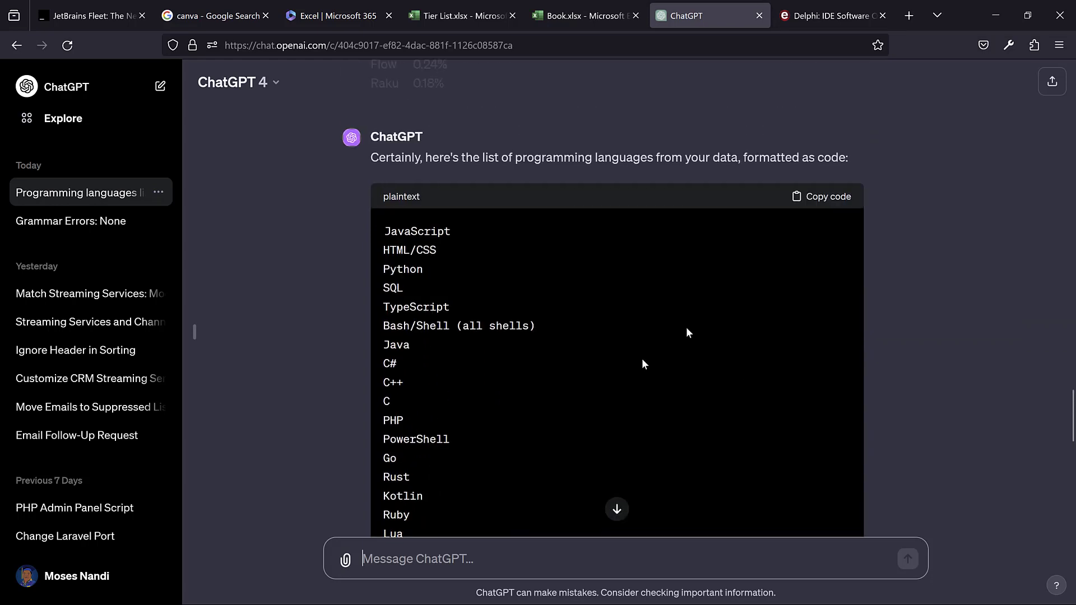
{"action": "left_click", "coordinate": [825, 206]}
- Compare the Stack Overflow survey chart, down to Raku, with the end of ChatGPT's generated list
{"action": "key", "text": "ctrl+super+Left"}
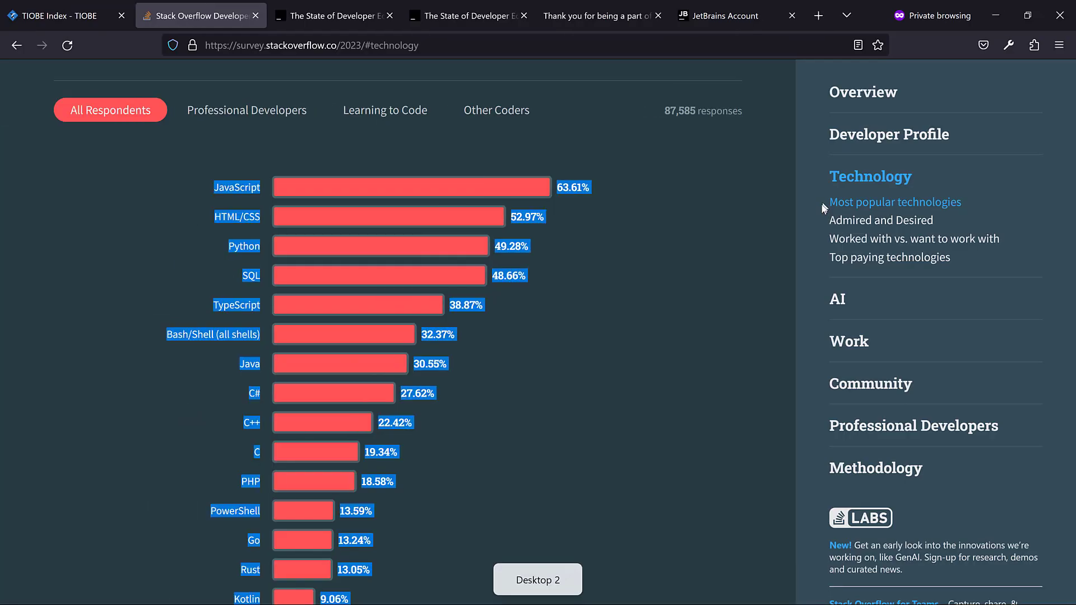
{"action": "scroll", "coordinate": [594, 337], "scroll_direction": "down", "scroll_amount": 1}
{"action": "left_click", "coordinate": [582, 344]}
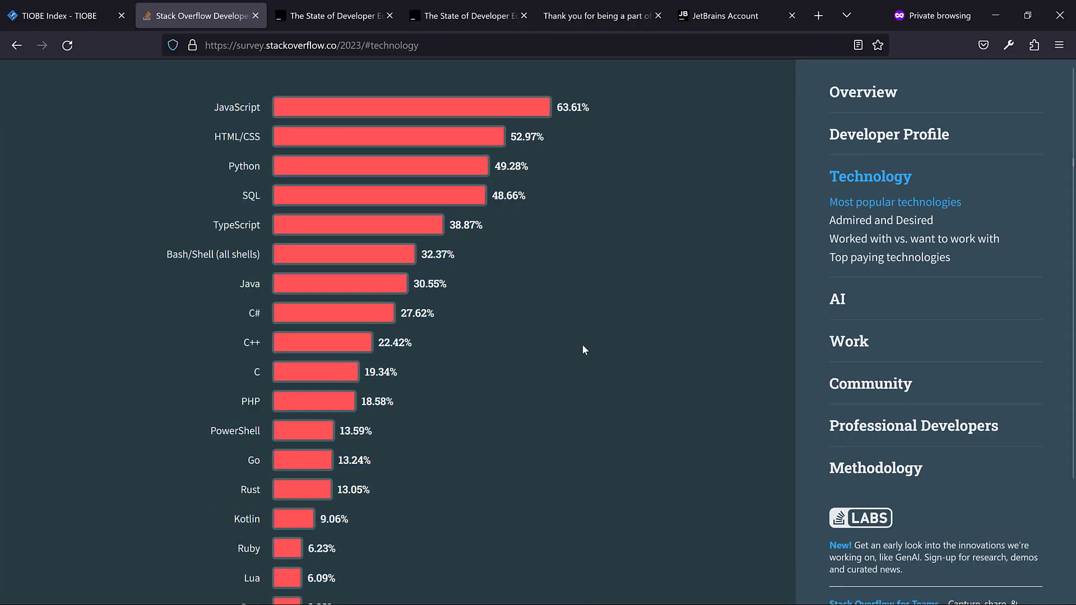
{"action": "scroll", "coordinate": [192, 258], "scroll_direction": "down", "scroll_amount": 13}
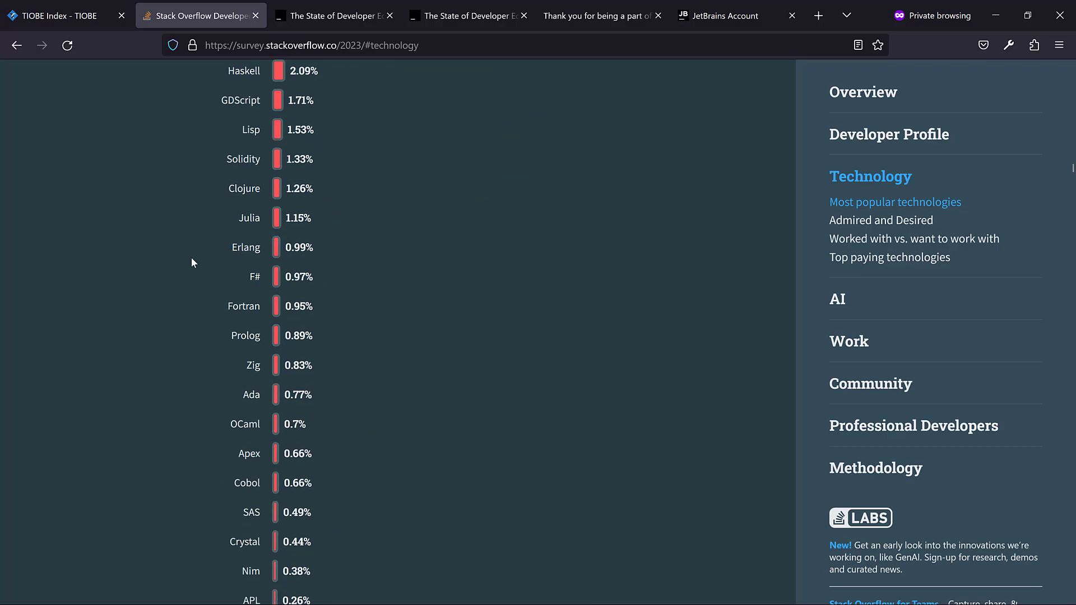
{"action": "key", "text": "ctrl+super+Right"}
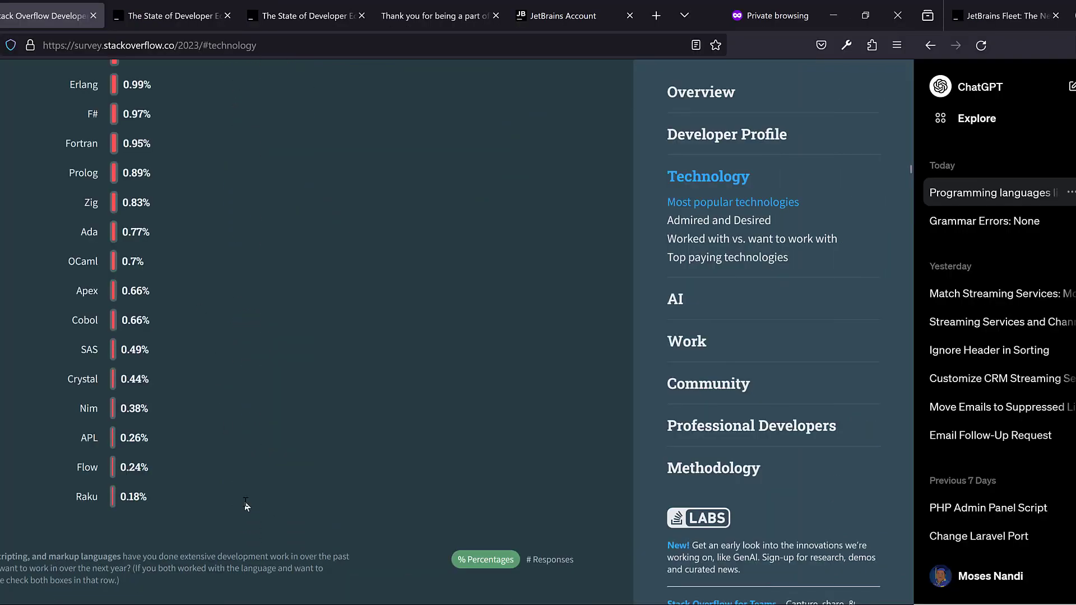
{"action": "scroll", "coordinate": [469, 320], "scroll_direction": "down", "scroll_amount": 10}
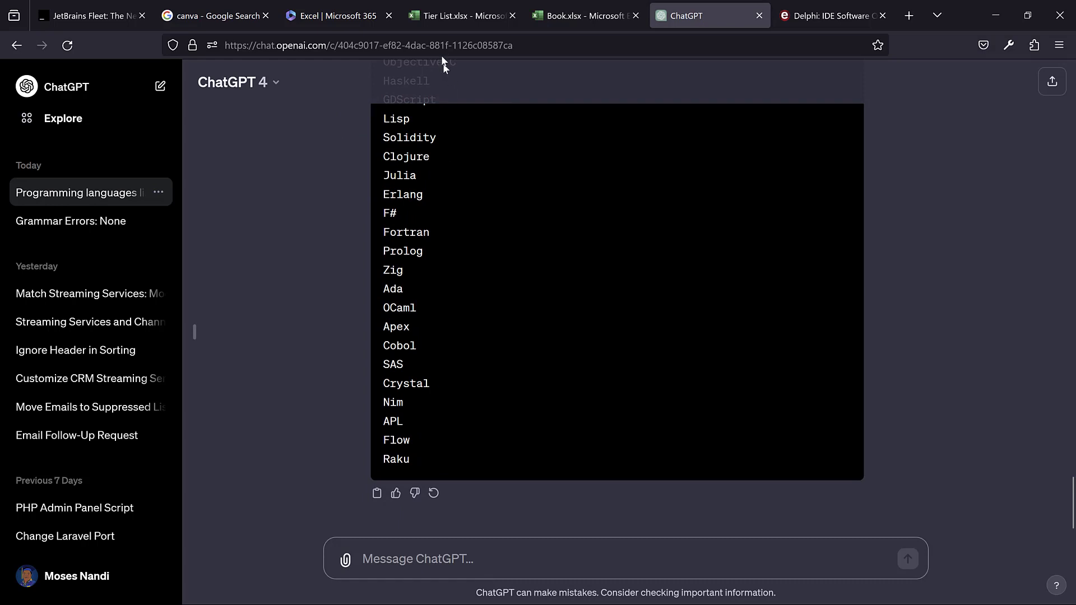
- Paste the copied language list into Sheet2 of the Tier List workbook under STACKOVERFLOW SURVEY, starting at cell C2, and check its end
{"action": "left_click", "coordinate": [448, 17]}
{"action": "left_click", "coordinate": [280, 212]}
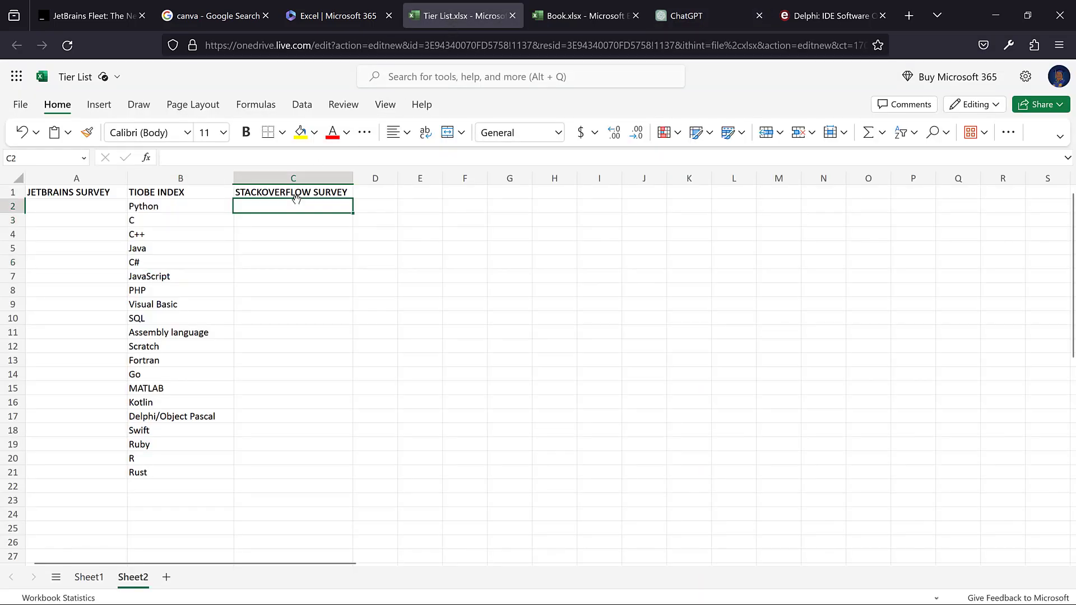
{"action": "key", "text": "ctrl+v"}
{"action": "scroll", "coordinate": [440, 351], "scroll_direction": "down", "scroll_amount": 9}
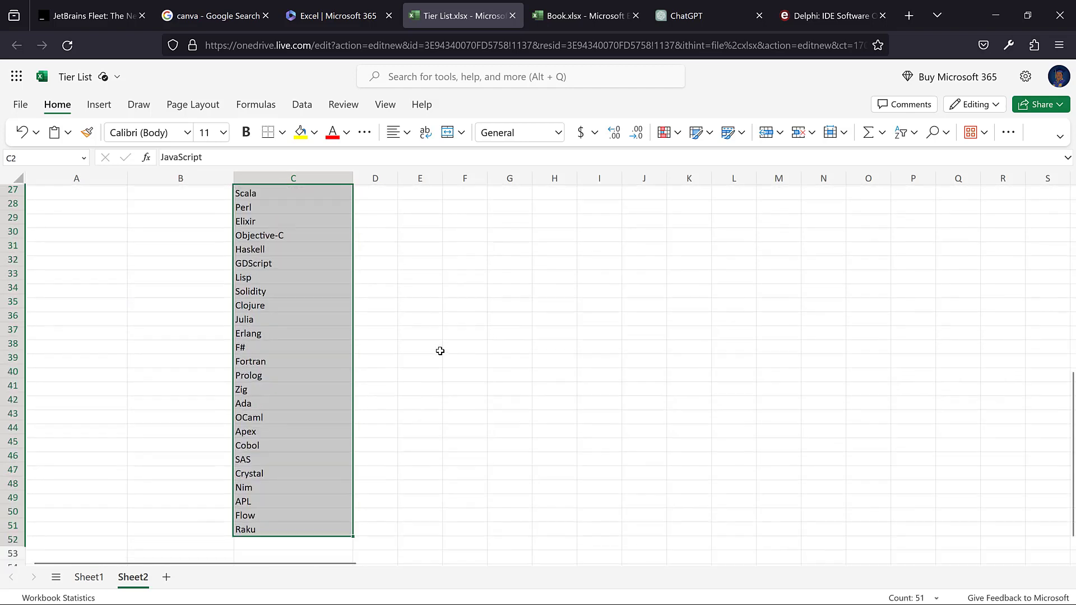
{"action": "scroll", "coordinate": [439, 351], "scroll_direction": "down", "scroll_amount": 1}
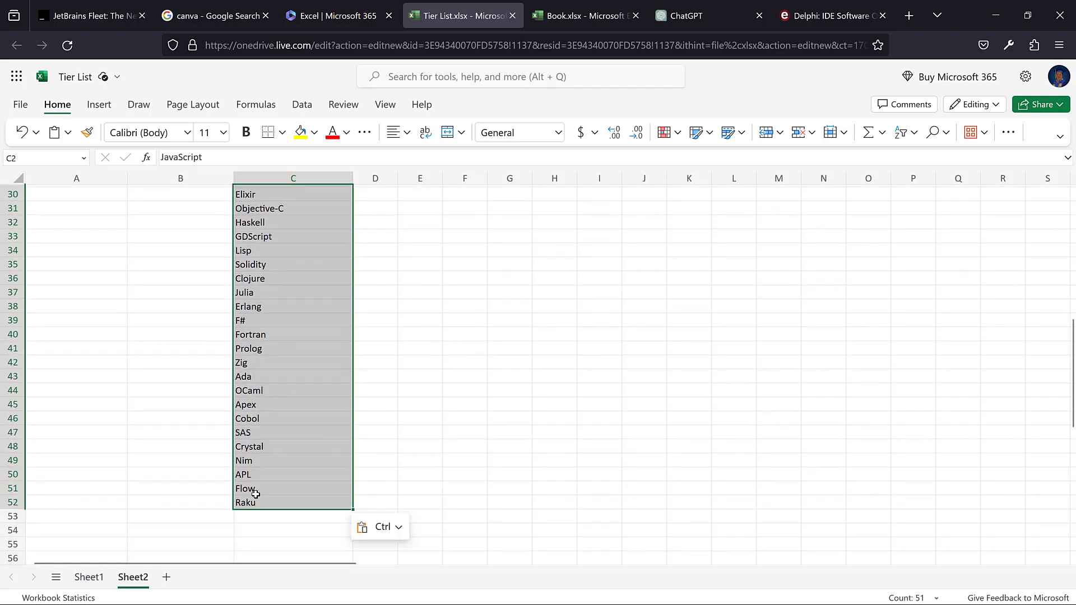
{"action": "scroll", "coordinate": [456, 353], "scroll_direction": "up", "scroll_amount": 10}
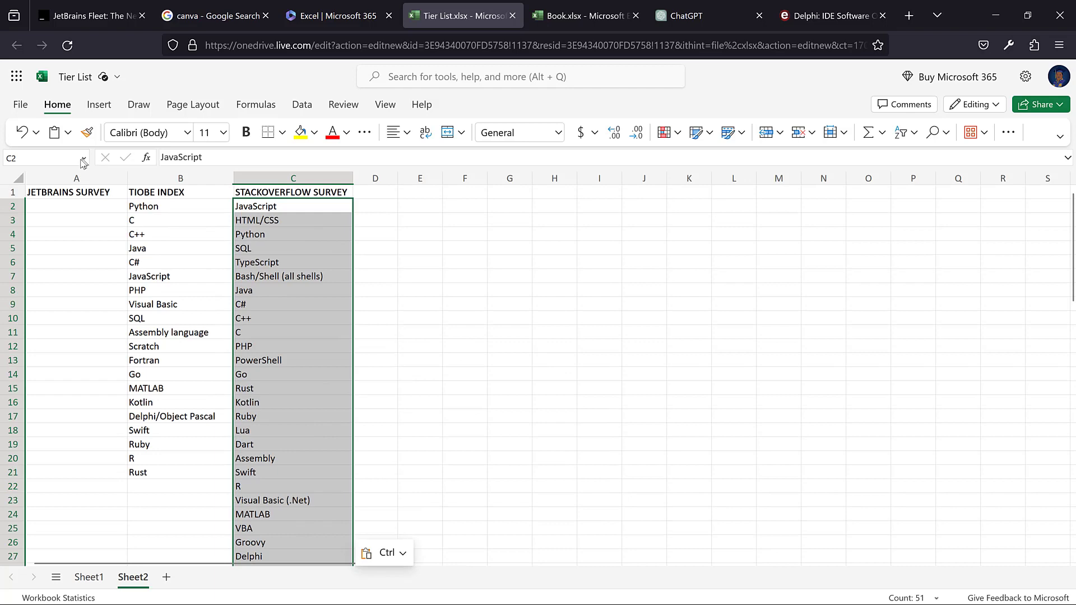
- Select cell A2 under JETBRAINS SURVEY, then switch to the JetBrains 2023 survey and examine the table of languages used in the last 12 months
{"action": "left_click", "coordinate": [83, 206]}
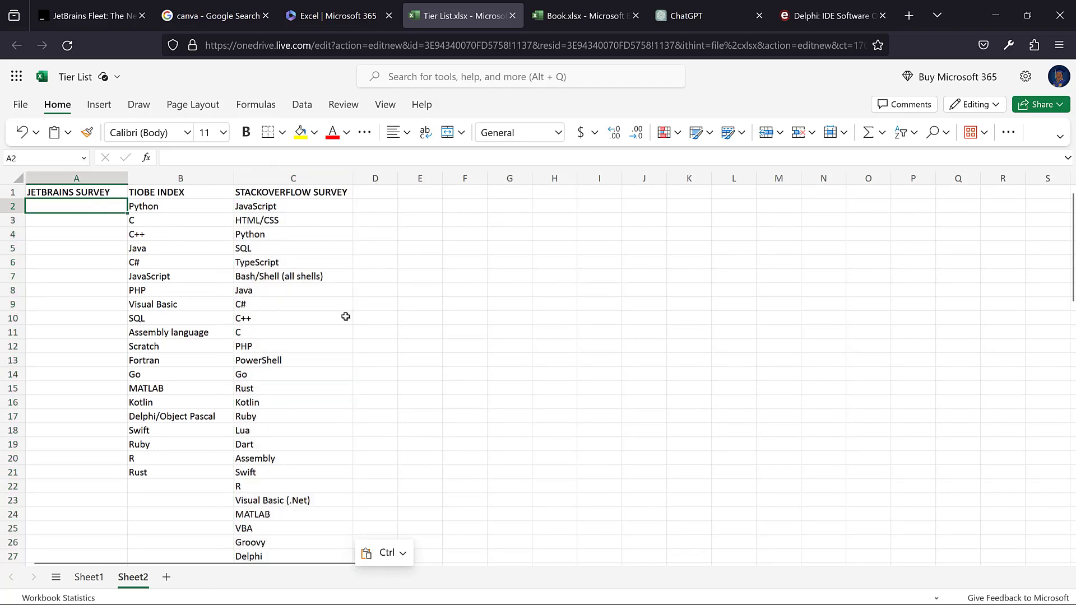
{"action": "key", "text": "ctrl+super+Right"}
{"action": "left_click", "coordinate": [344, 19]}
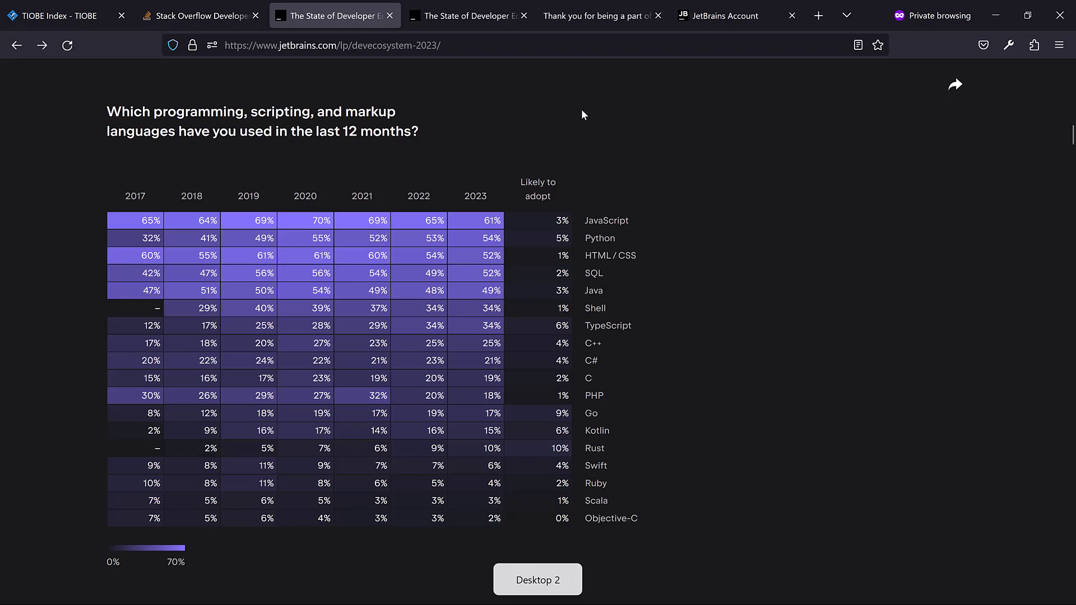
{"action": "scroll", "coordinate": [580, 109], "scroll_direction": "up", "scroll_amount": 6}
{"action": "scroll", "coordinate": [446, 260], "scroll_direction": "up", "scroll_amount": 1}
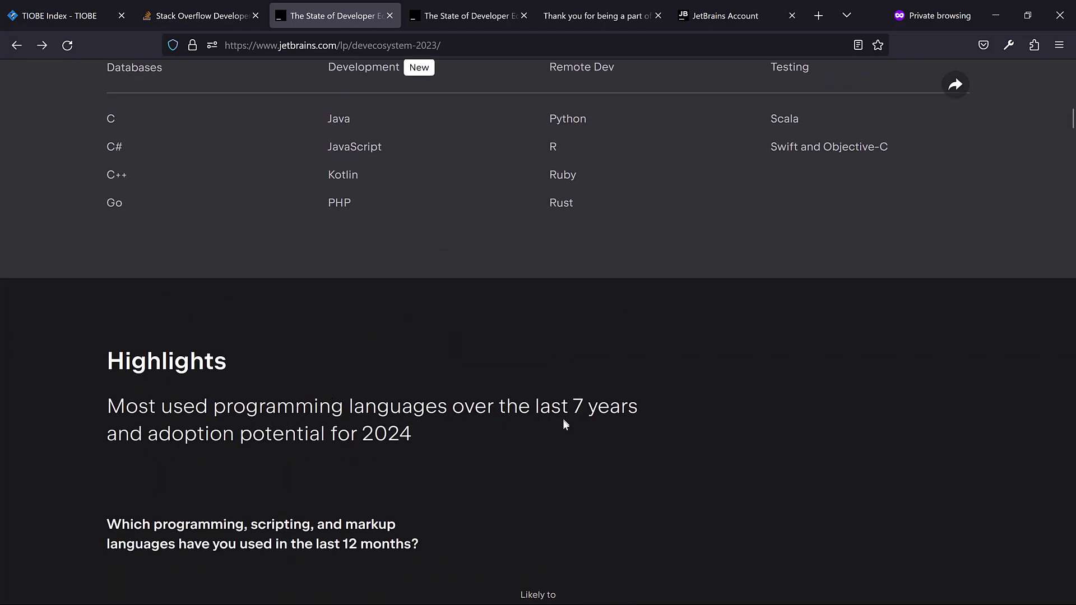
{"action": "scroll", "coordinate": [243, 453], "scroll_direction": "down", "scroll_amount": 1}
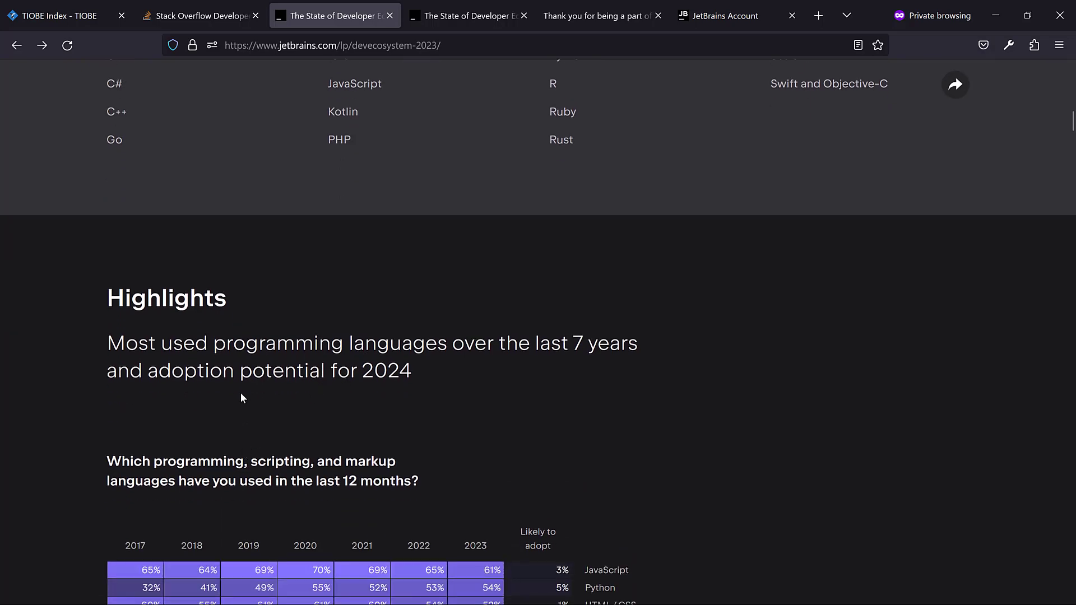
{"action": "scroll", "coordinate": [336, 387], "scroll_direction": "up", "scroll_amount": 7}
{"action": "scroll", "coordinate": [337, 386], "scroll_direction": "down", "scroll_amount": 7}
{"action": "scroll", "coordinate": [337, 386], "scroll_direction": "down", "scroll_amount": 5}
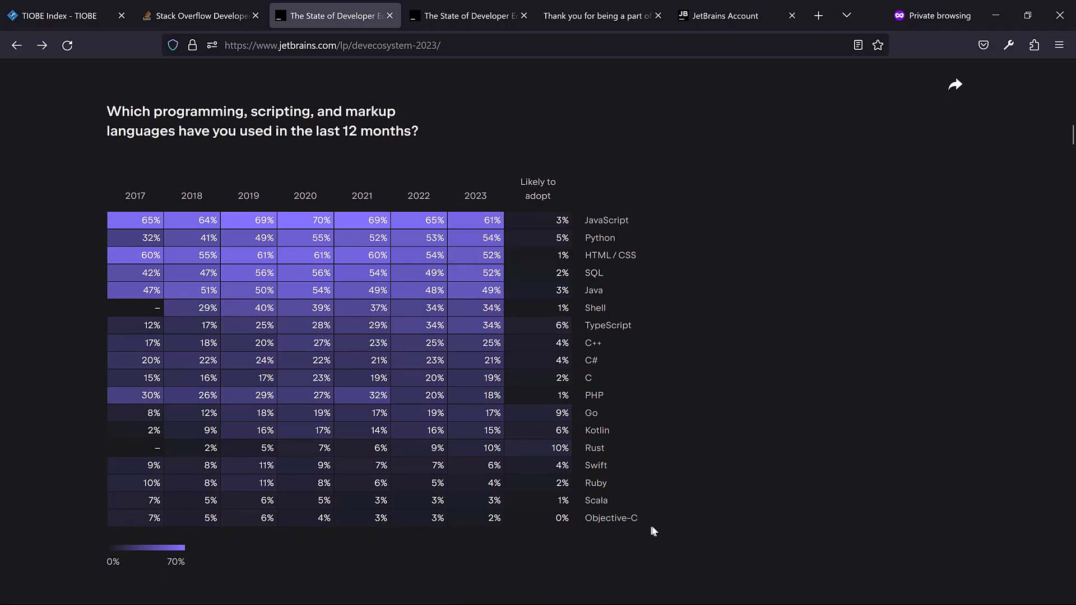
{"action": "scroll", "coordinate": [667, 160], "scroll_direction": "down", "scroll_amount": 5}
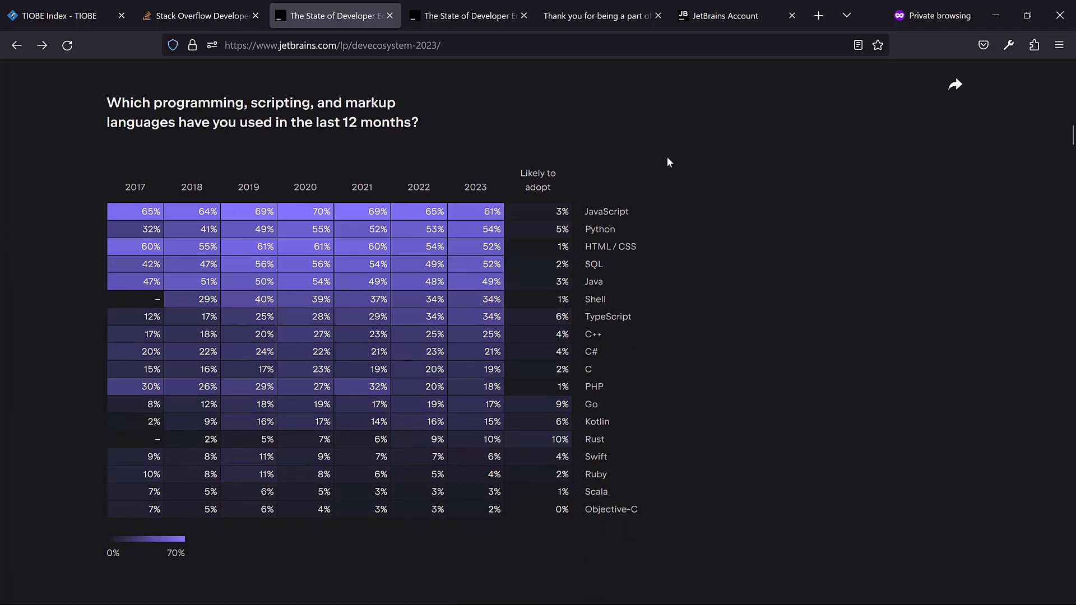
{"action": "scroll", "coordinate": [666, 160], "scroll_direction": "up", "scroll_amount": 6}
{"action": "scroll", "coordinate": [667, 160], "scroll_direction": "down", "scroll_amount": 2}
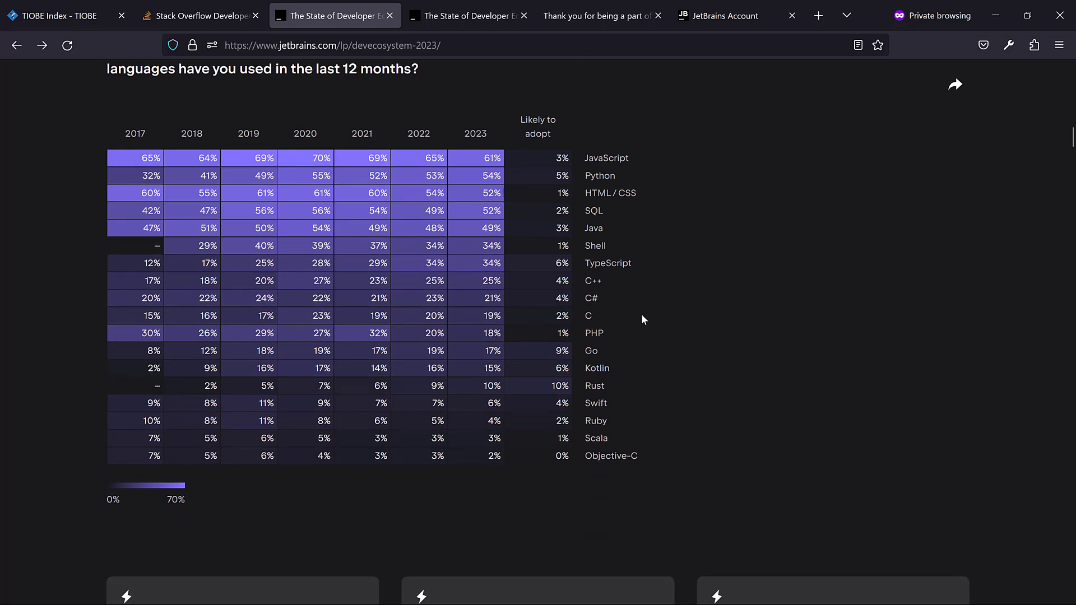
{"action": "scroll", "coordinate": [642, 316], "scroll_direction": "up", "scroll_amount": 2}
{"action": "scroll", "coordinate": [642, 317], "scroll_direction": "down", "scroll_amount": 1}
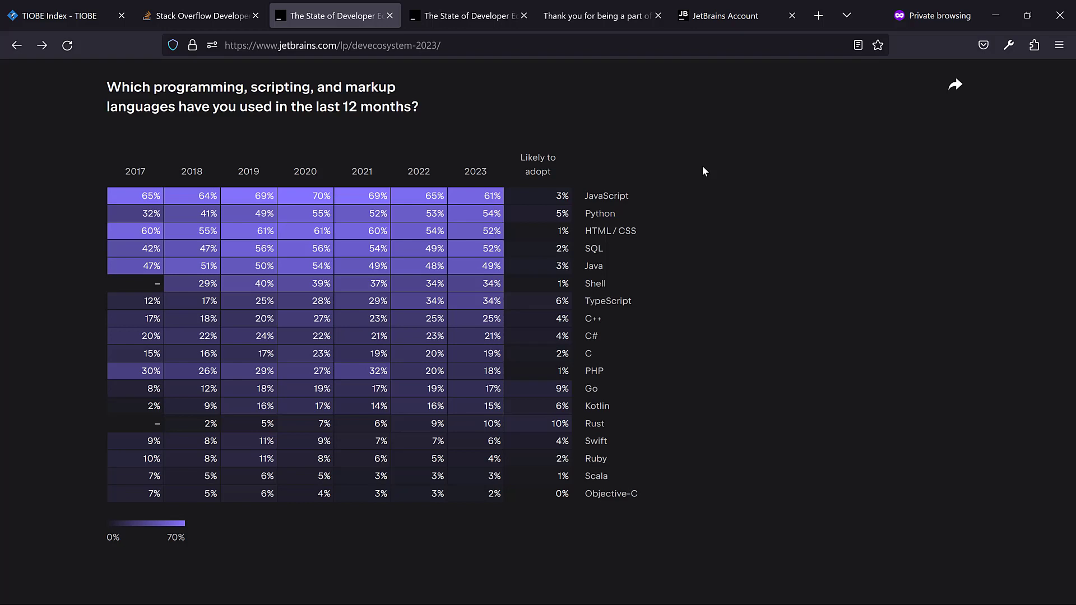
{"action": "scroll", "coordinate": [703, 169], "scroll_direction": "up", "scroll_amount": 1}
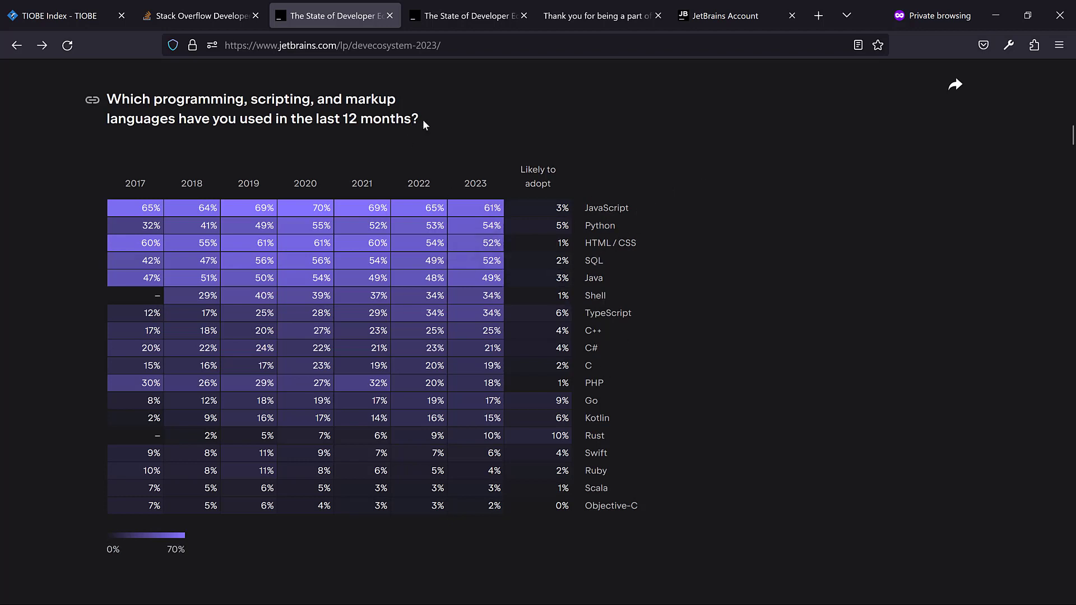
{"action": "left_click_drag", "start_coordinate": [422, 120], "coordinate": [240, 100]}
{"action": "left_click", "coordinate": [714, 149]}
{"action": "left_click_drag", "start_coordinate": [152, 99], "coordinate": [381, 402]}
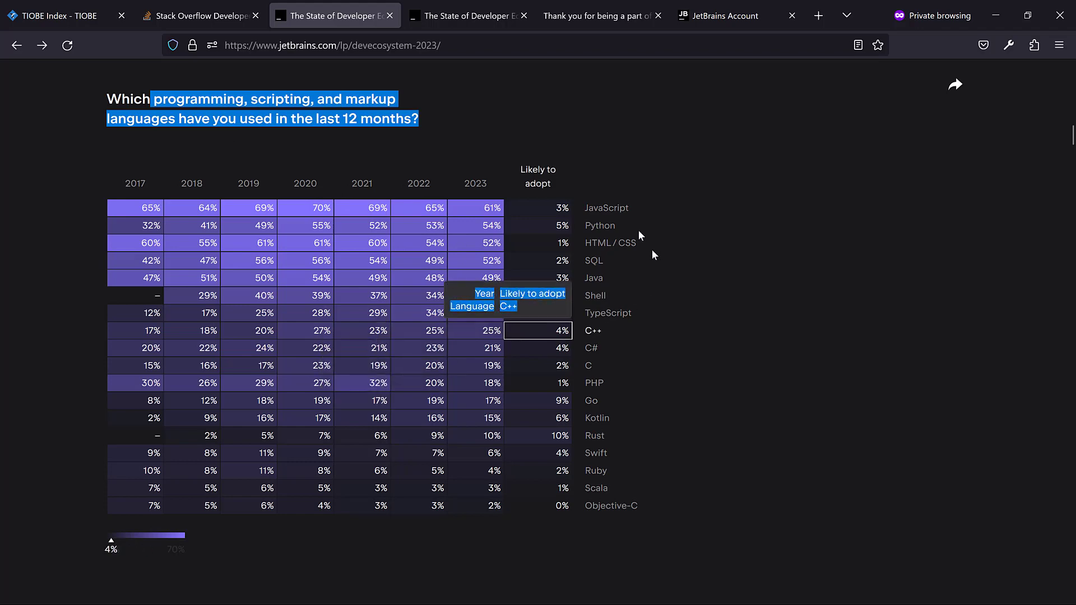
{"action": "left_click", "coordinate": [535, 136]}
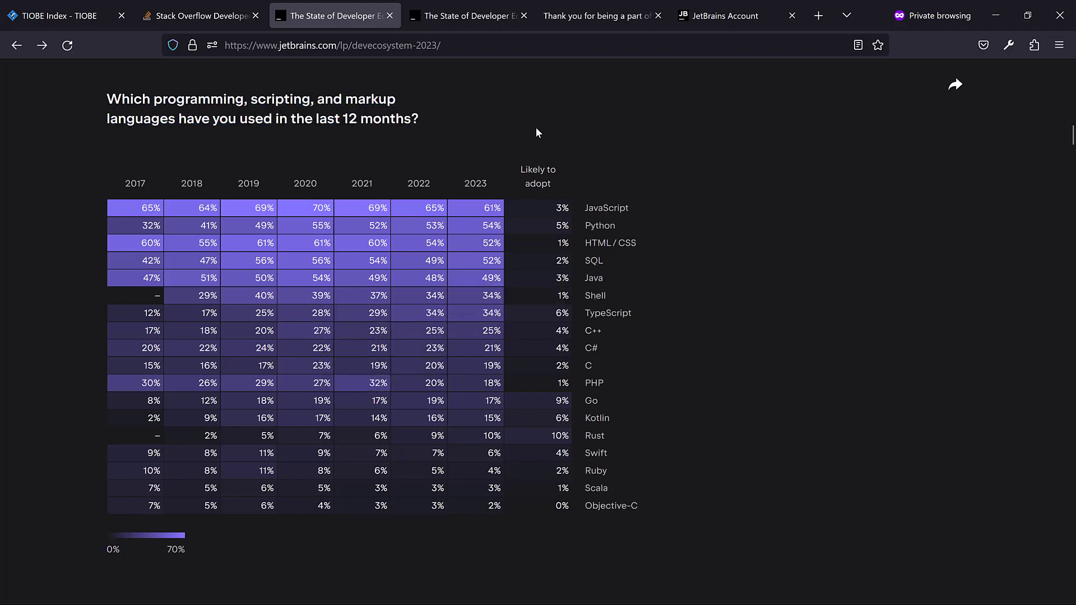
- Capture a screenshot of the JetBrains language table, including the years, adoption percentages and language names, and copy the image
{"action": "key", "text": "super+shift+s"}
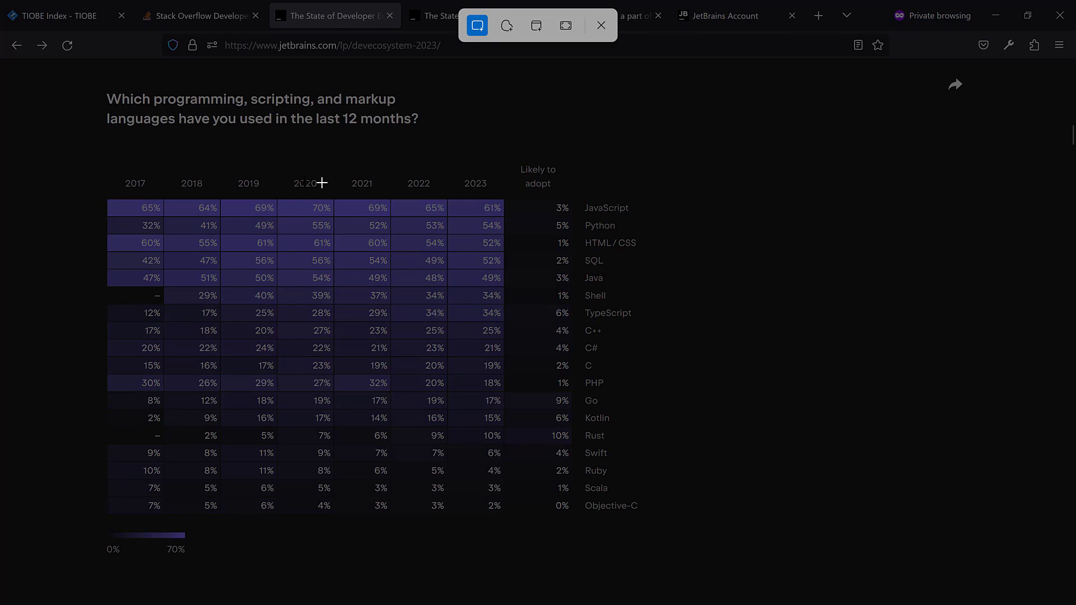
{"action": "left_click_drag", "start_coordinate": [78, 144], "coordinate": [693, 570]}
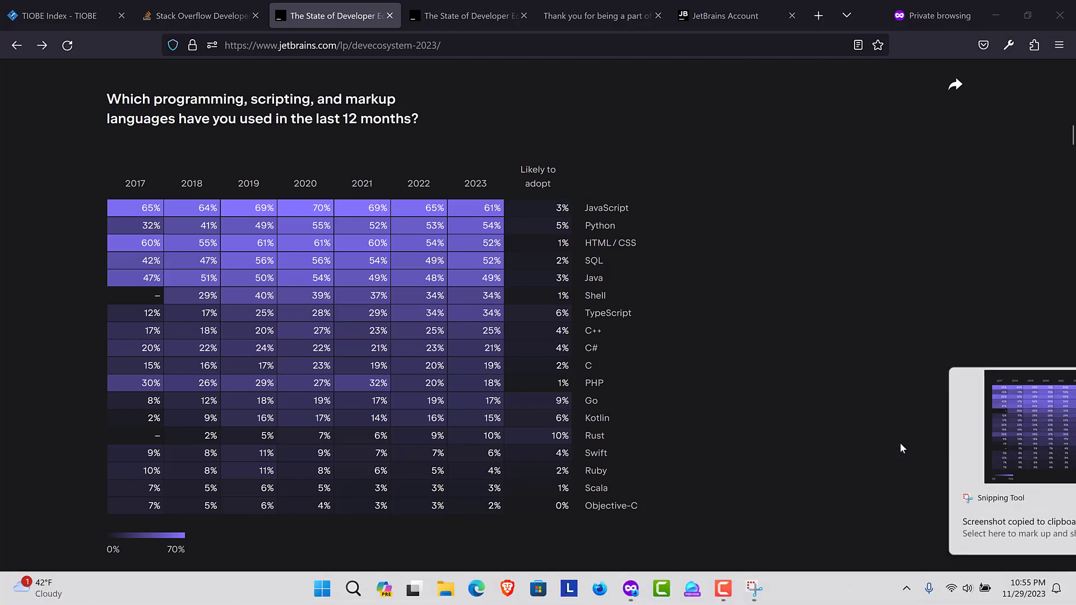
{"action": "left_click", "coordinate": [765, 592]}
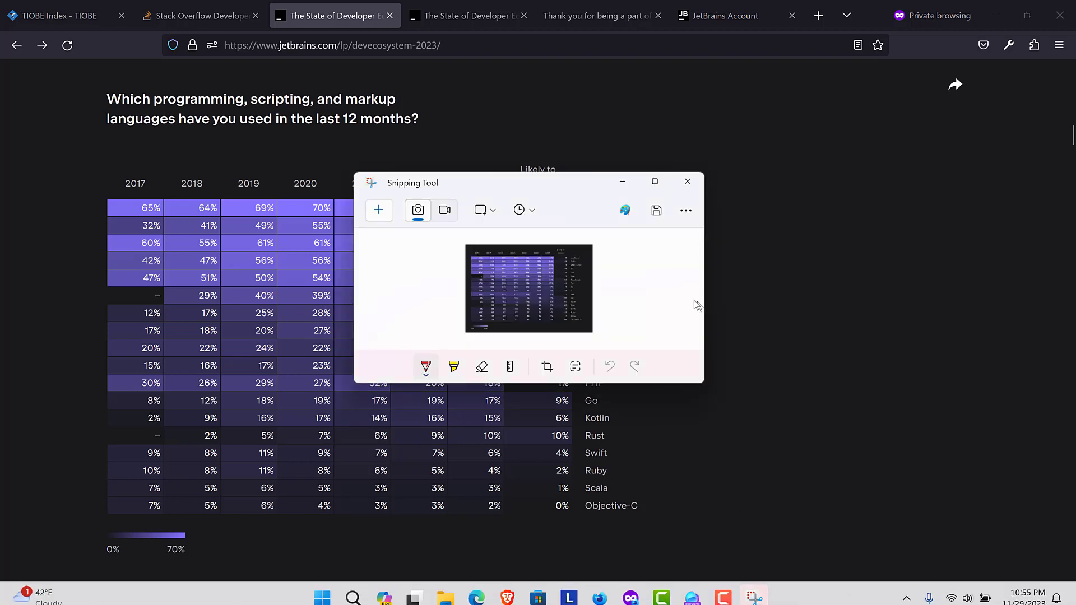
{"action": "left_click", "coordinate": [684, 212]}
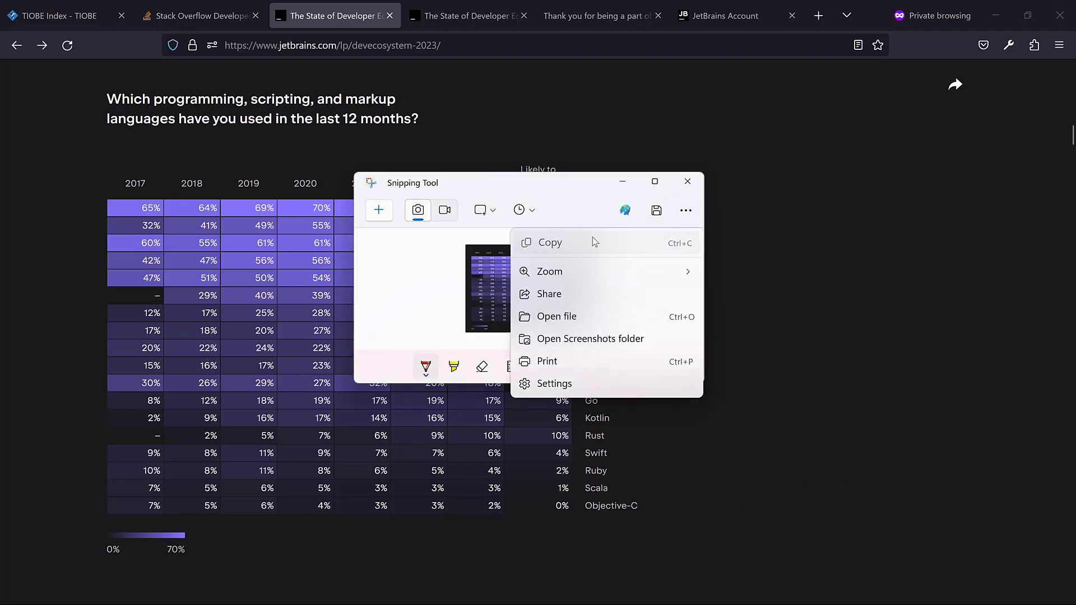
{"action": "left_click", "coordinate": [593, 240]}
- Switch to the ChatGPT conversation, paste the table screenshot and send it with the prompt "do the same"
{"action": "key", "text": "ctrl+super+Right"}
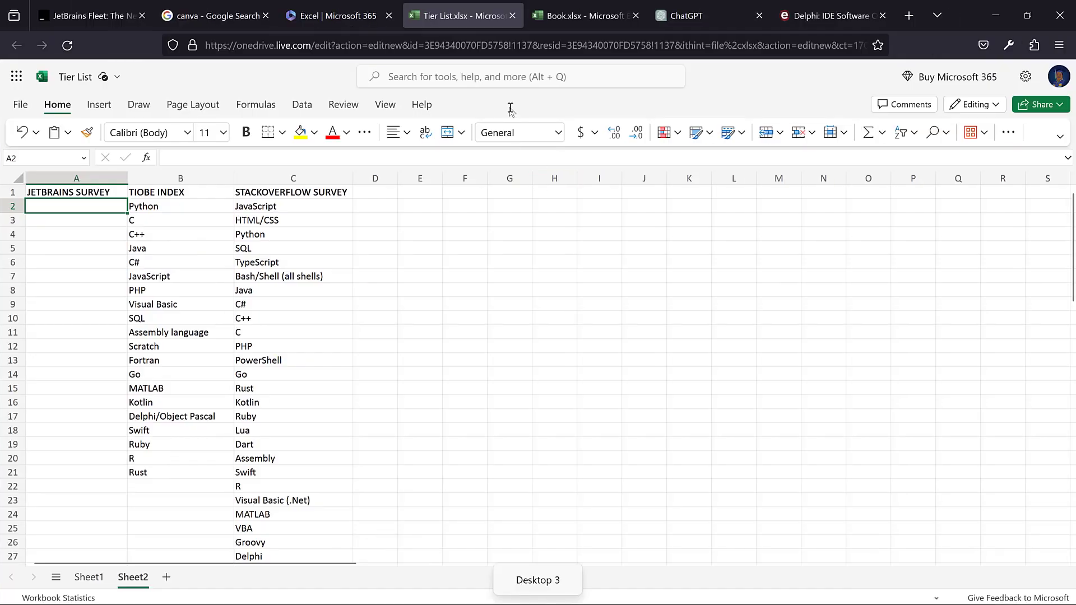
{"action": "left_click", "coordinate": [704, 15]}
{"action": "left_click", "coordinate": [379, 550]}
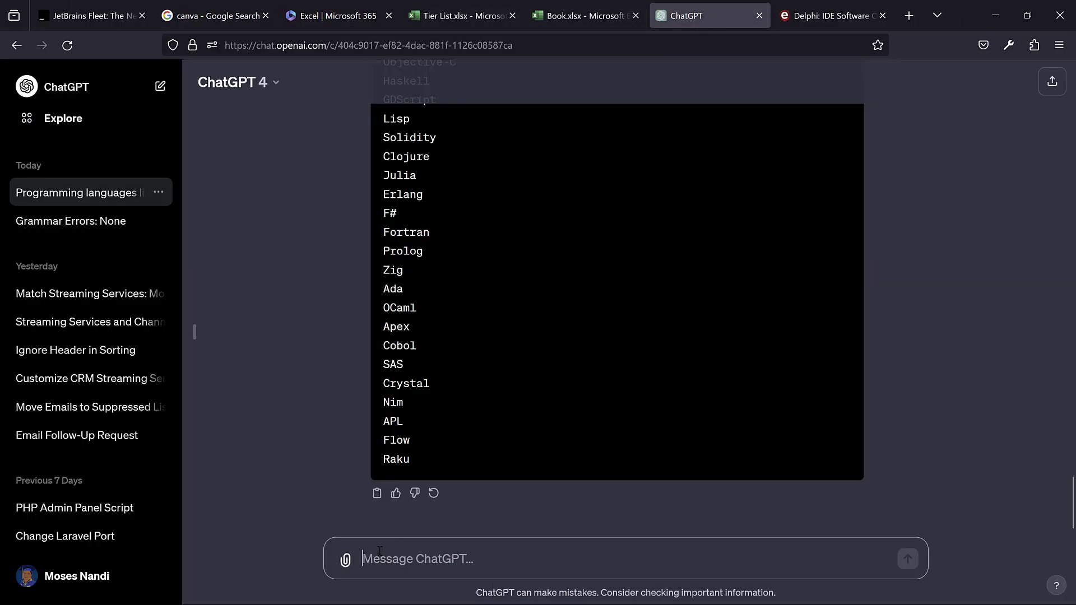
{"action": "key", "text": "ctrl+v"}
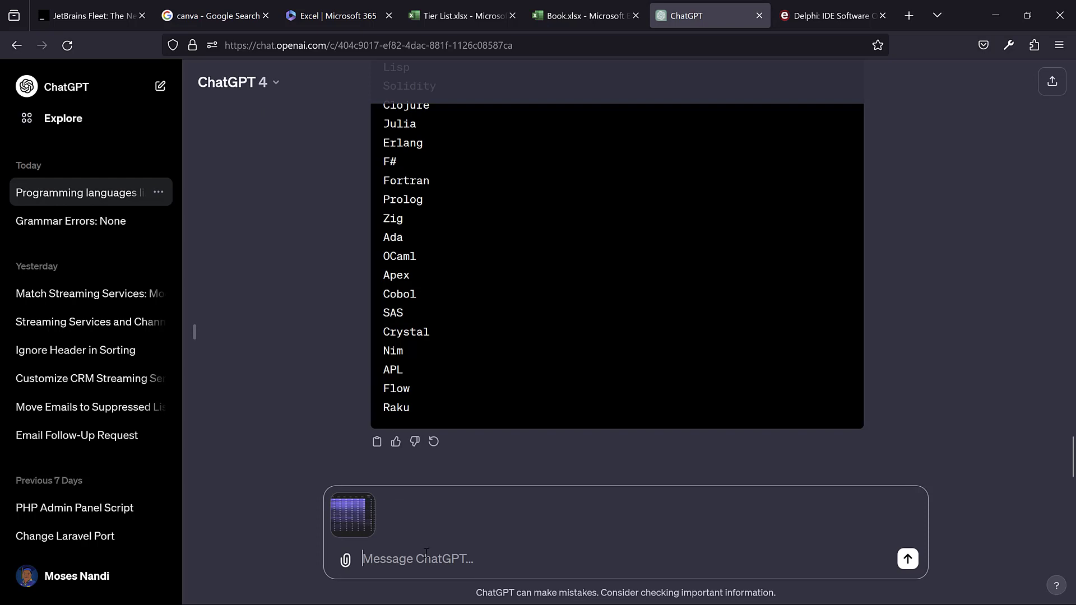
{"action": "type", "text": "d"}
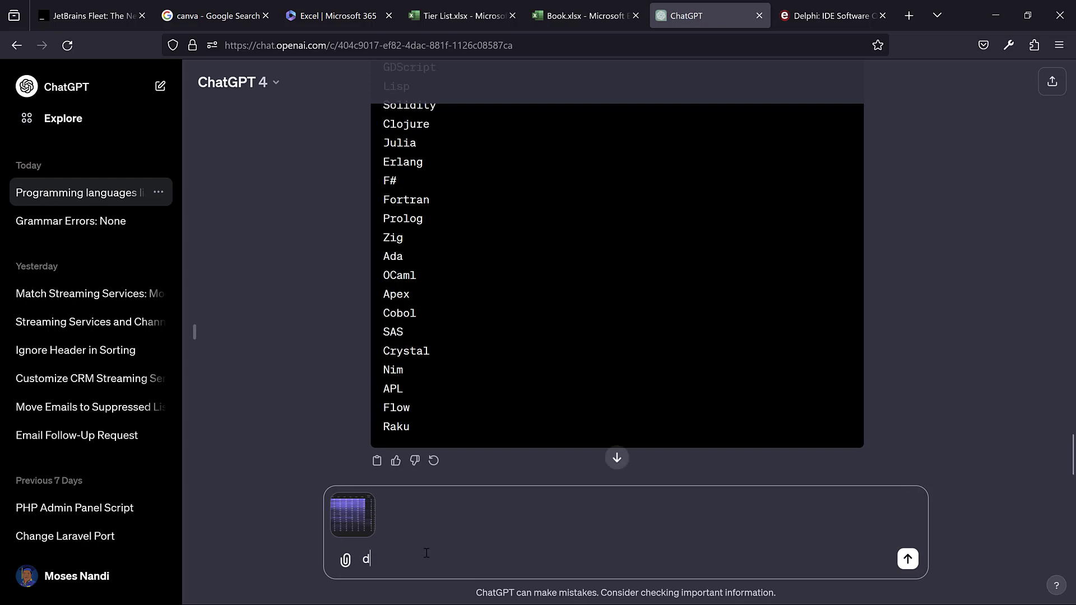
{"action": "type", "text": "o the same"}
{"action": "key", "text": "Return"}
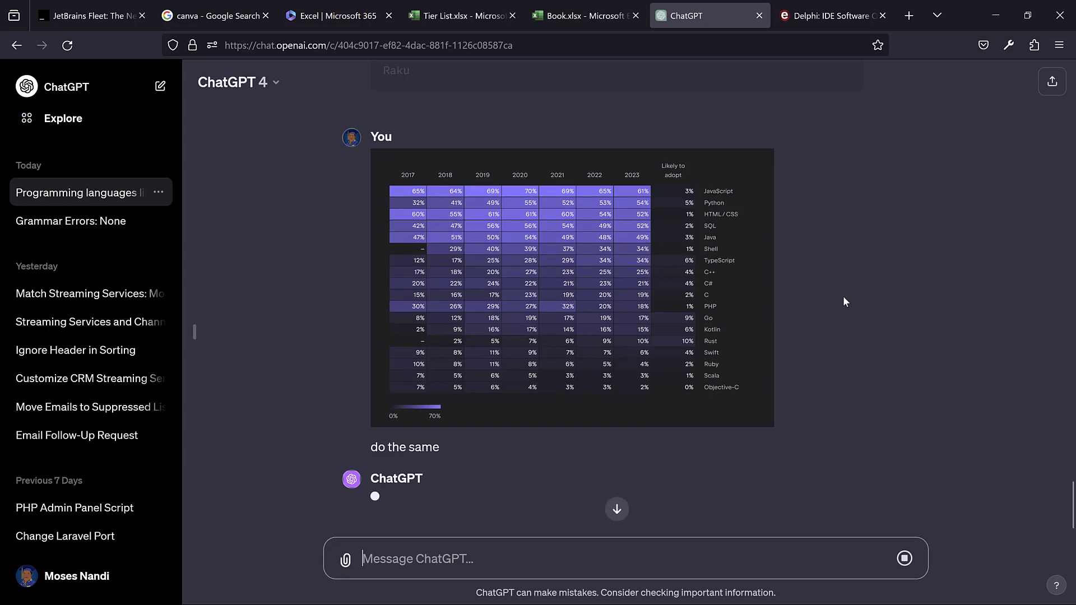
- Review the earlier Stack Overflow list and its prompt in the ChatGPT conversation, then return to the screenshot message
{"action": "scroll", "coordinate": [828, 308], "scroll_direction": "up", "scroll_amount": 15}
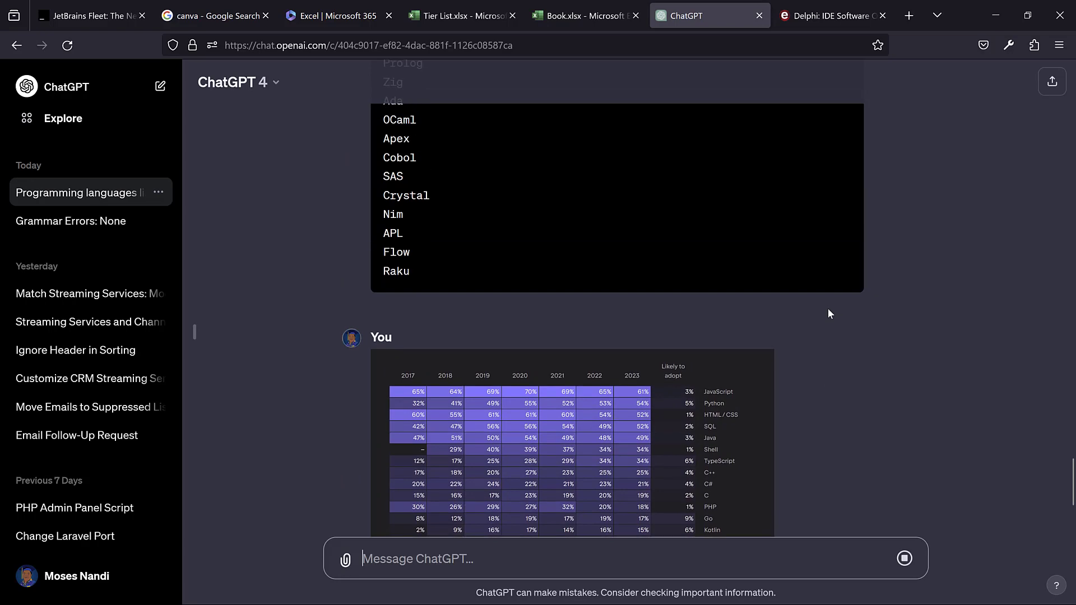
{"action": "scroll", "coordinate": [829, 313], "scroll_direction": "up", "scroll_amount": 4}
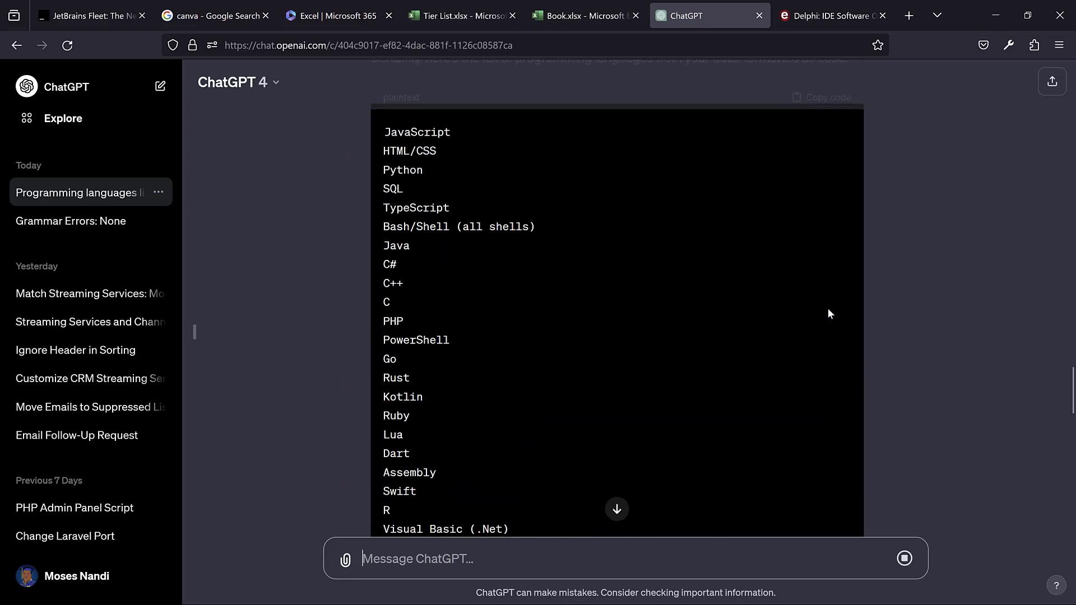
{"action": "scroll", "coordinate": [457, 254], "scroll_direction": "up", "scroll_amount": 3}
{"action": "scroll", "coordinate": [457, 255], "scroll_direction": "up", "scroll_amount": 15}
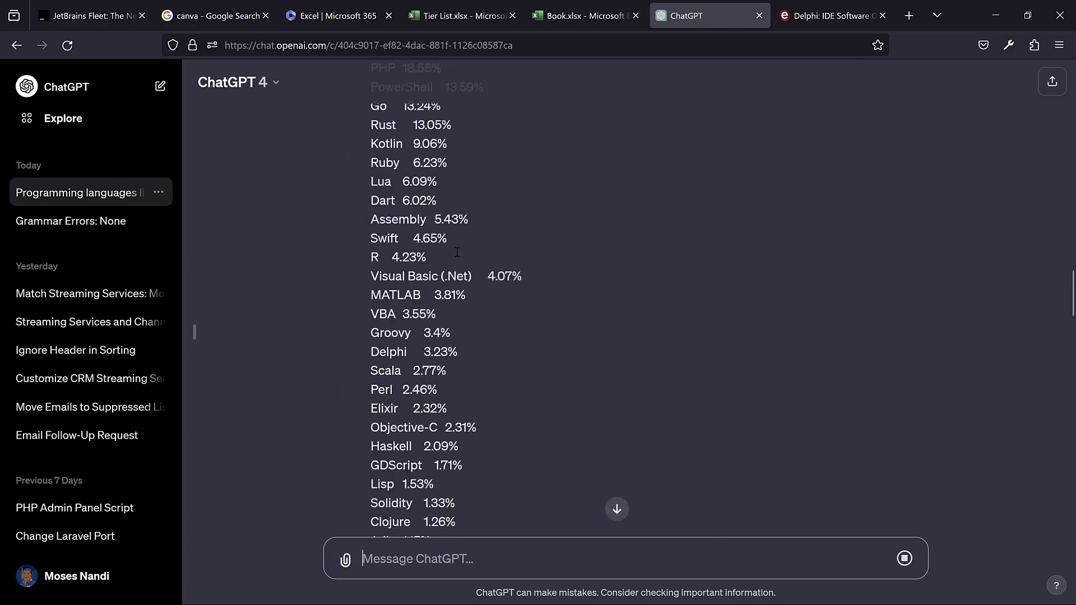
{"action": "scroll", "coordinate": [501, 369], "scroll_direction": "down", "scroll_amount": 20}
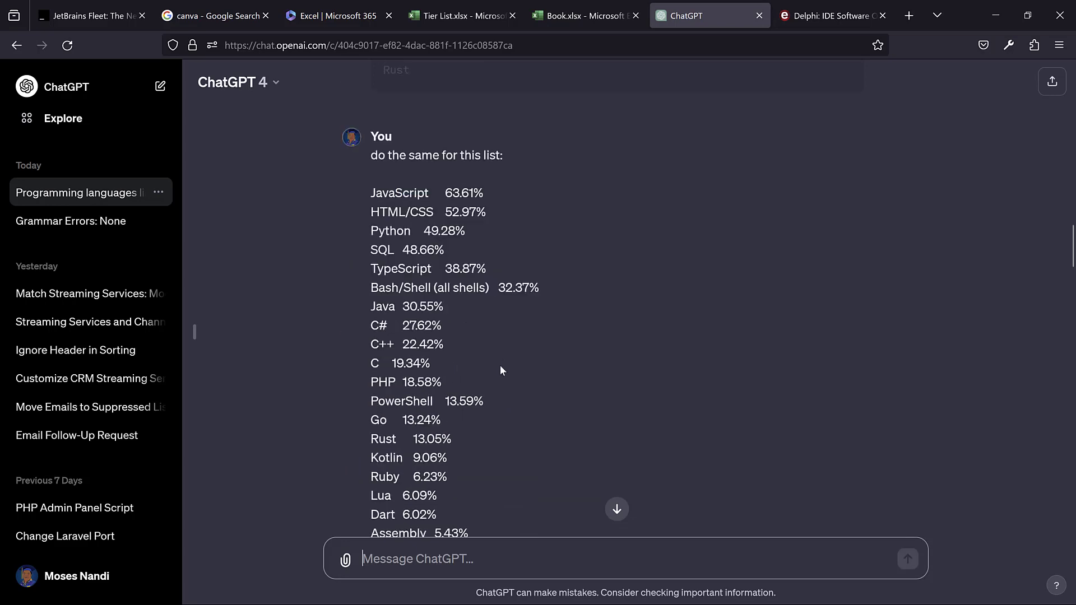
{"action": "scroll", "coordinate": [500, 370], "scroll_direction": "down", "scroll_amount": 7}
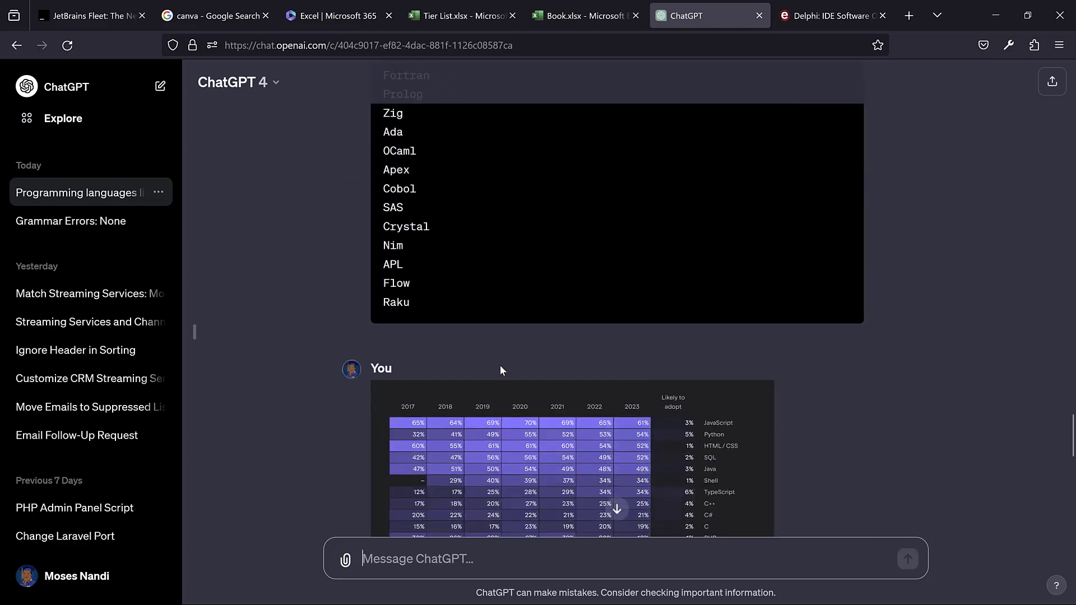
- Review ChatGPT's code-formatted list of JetBrains languages, from JavaScript to Objective-C, and copy the code block
{"action": "scroll", "coordinate": [436, 428], "scroll_direction": "down", "scroll_amount": 2}
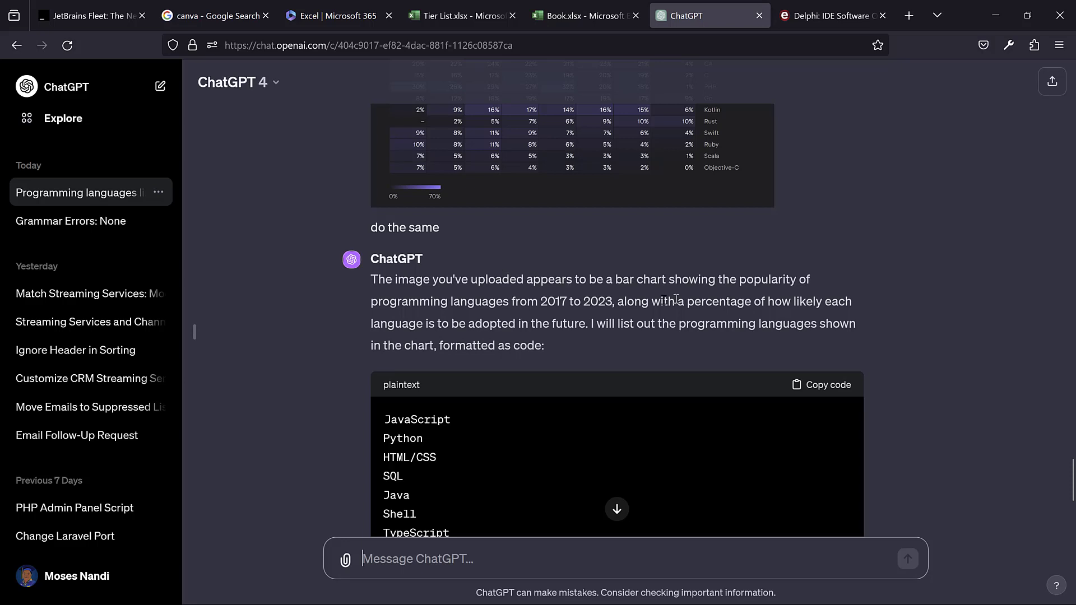
{"action": "scroll", "coordinate": [548, 318], "scroll_direction": "down", "scroll_amount": 1}
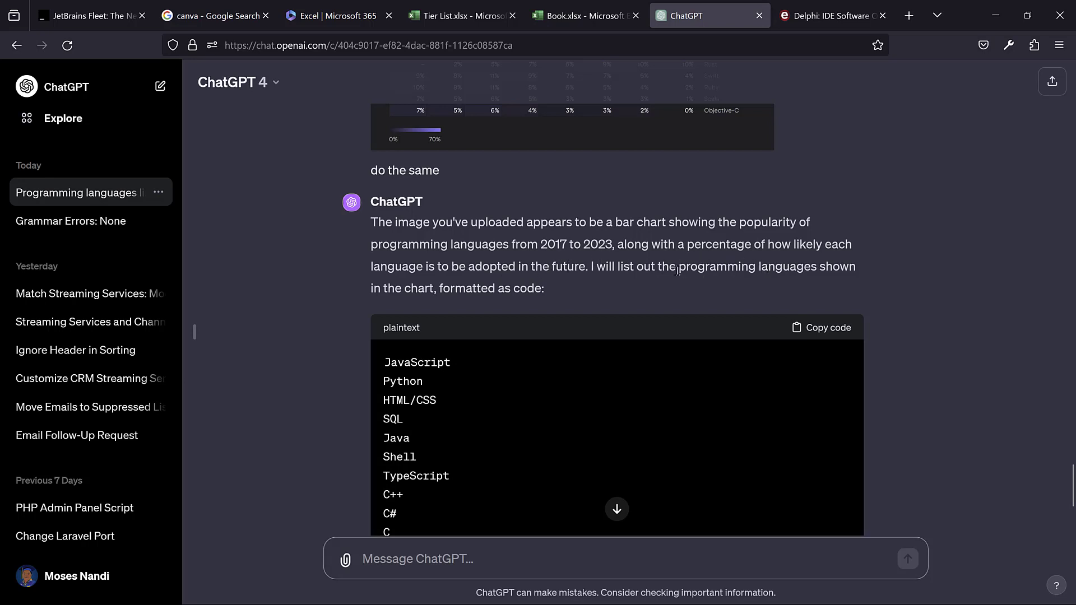
{"action": "left_click_drag", "start_coordinate": [686, 267], "coordinate": [804, 269]}
{"action": "left_click", "coordinate": [576, 267]}
{"action": "scroll", "coordinate": [556, 283], "scroll_direction": "down", "scroll_amount": 4}
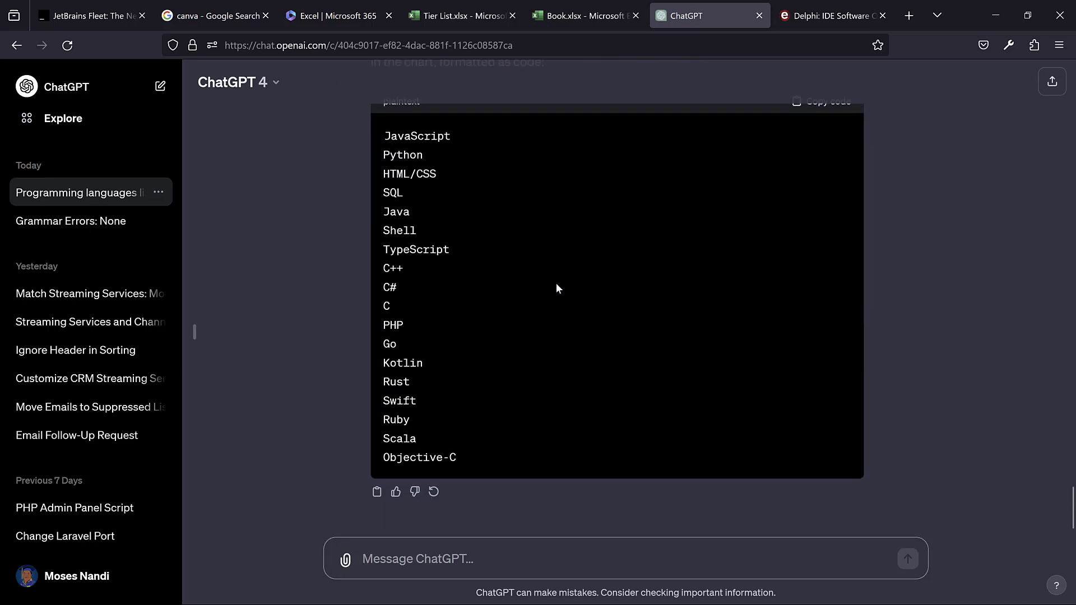
{"action": "scroll", "coordinate": [487, 222], "scroll_direction": "up", "scroll_amount": 1}
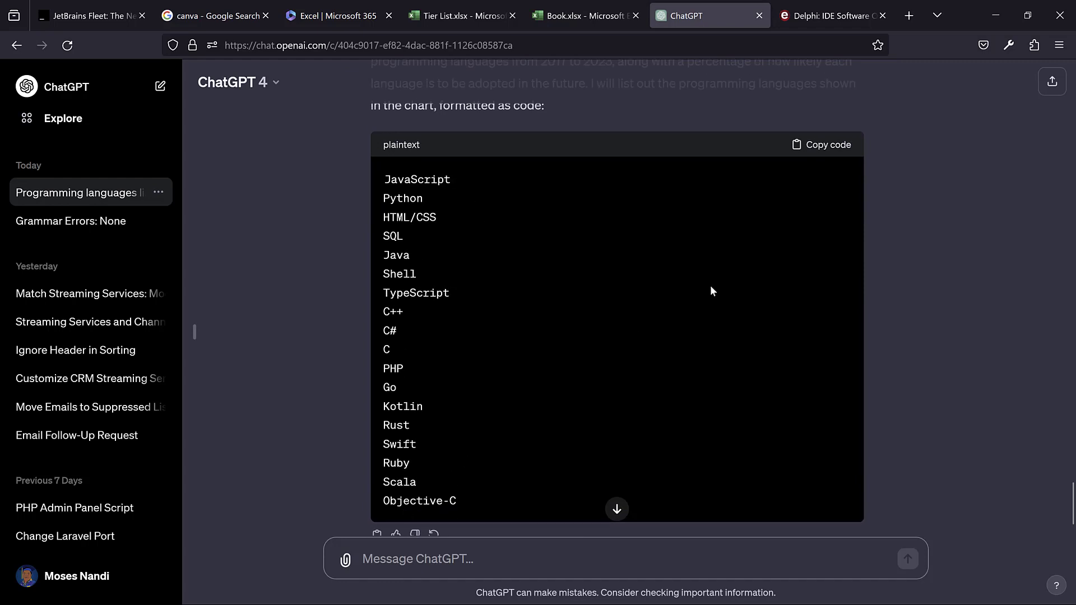
{"action": "left_click", "coordinate": [843, 145]}
- Paste the copied list into Sheet2 of the Tier List workbook under JETBRAINS SURVEY, starting at cell A2, and decline the table formatting suggestion
{"action": "key", "text": "ctrl+super+Right"}
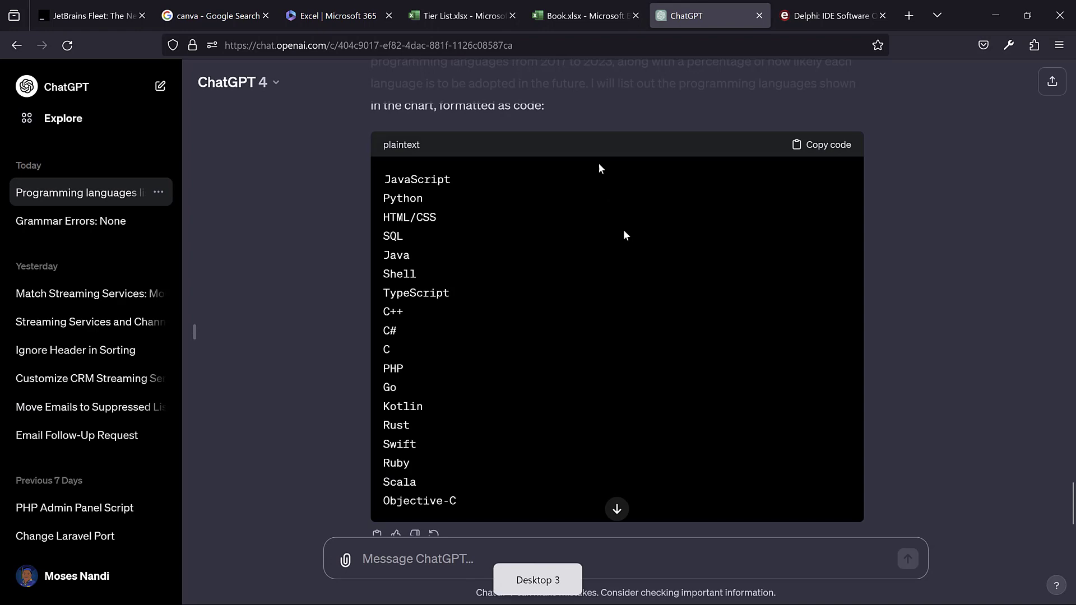
{"action": "left_click", "coordinate": [466, 20]}
{"action": "left_click", "coordinate": [36, 219]}
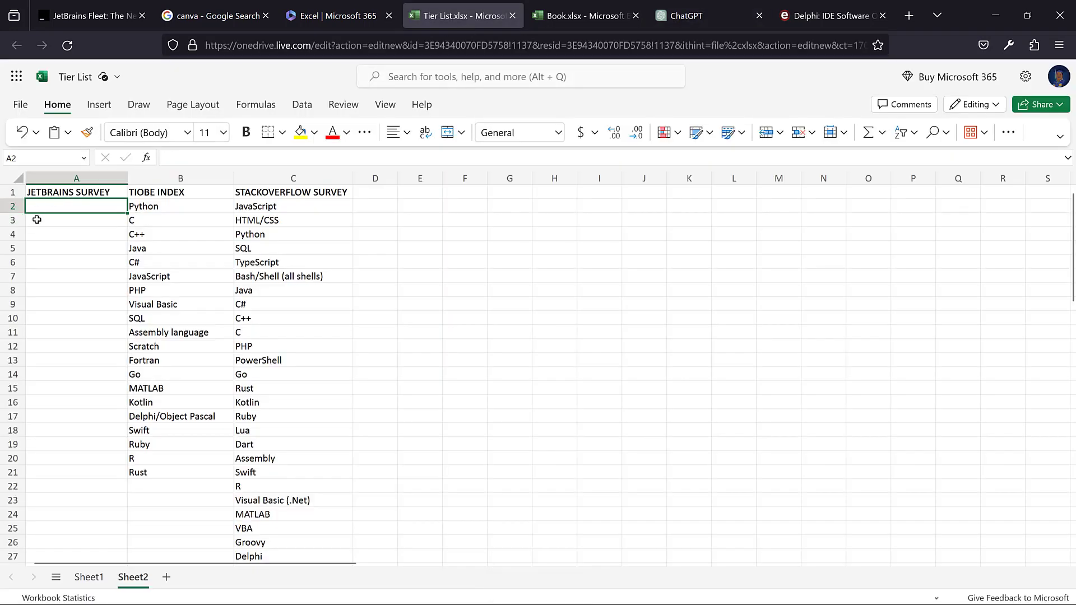
{"action": "left_click", "coordinate": [44, 203]}
{"action": "key", "text": "ctrl+v"}
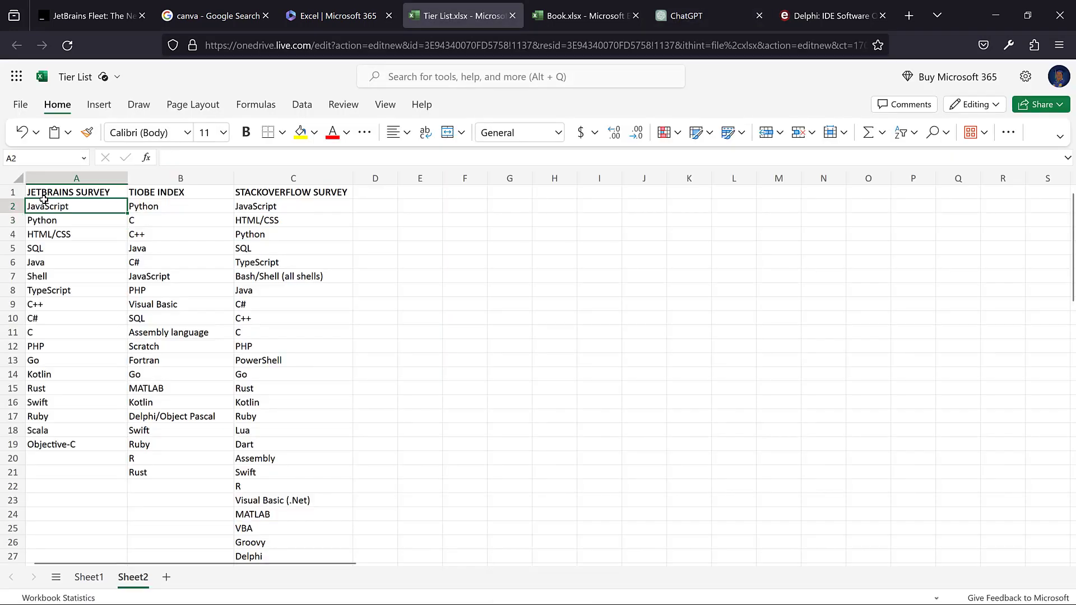
{"action": "left_click", "coordinate": [311, 330]}
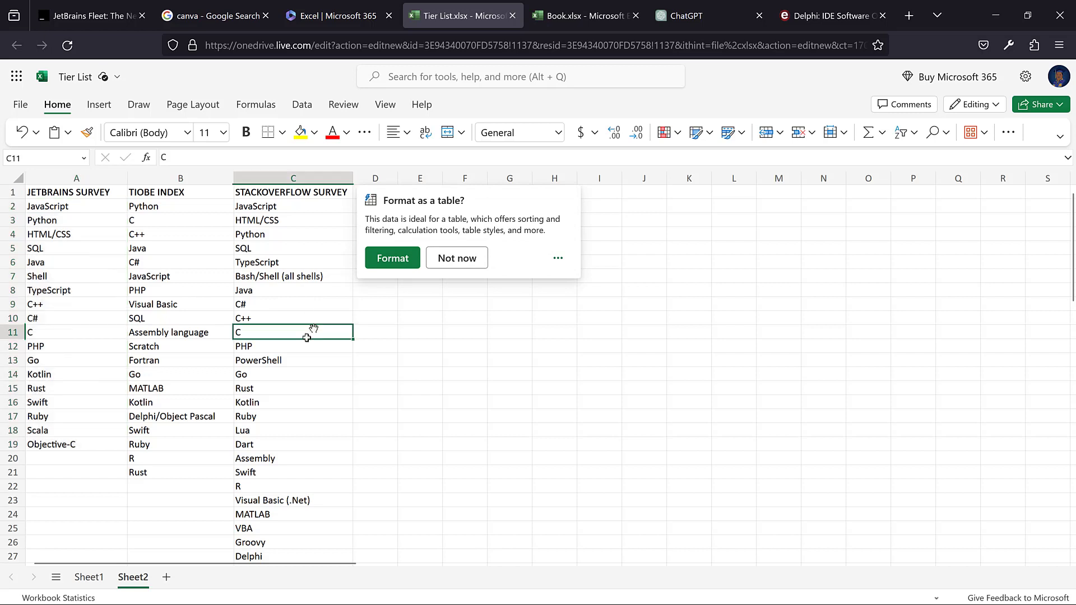
{"action": "left_click", "coordinate": [457, 258]}
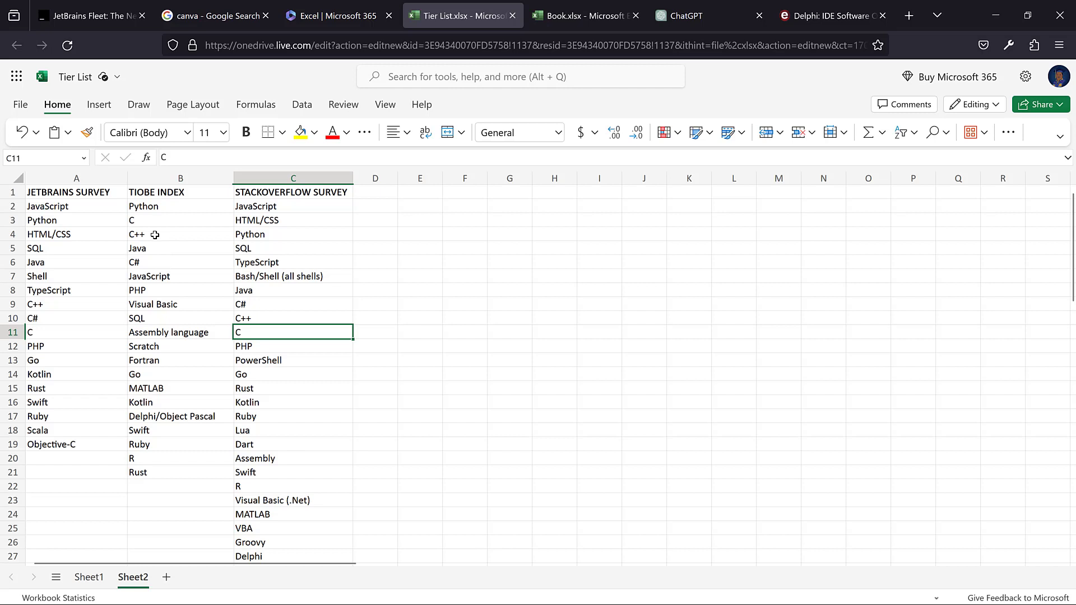
- Look over the three language lists and widen the empty columns D and E beside them
{"action": "left_click_drag", "start_coordinate": [87, 213], "coordinate": [76, 266]}
{"action": "left_click", "coordinate": [64, 286]}
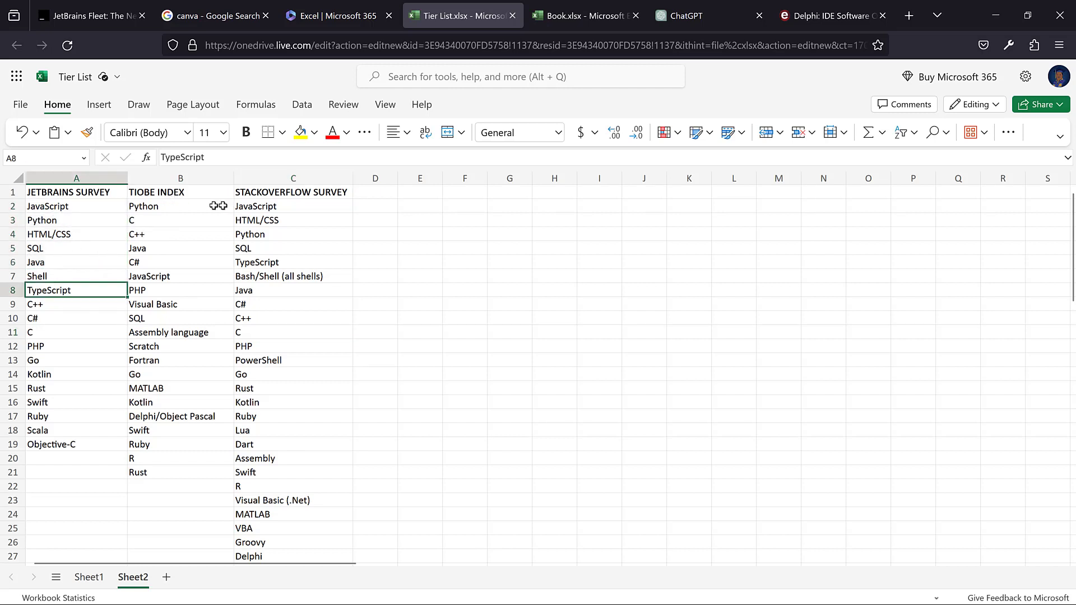
{"action": "left_click", "coordinate": [308, 206]}
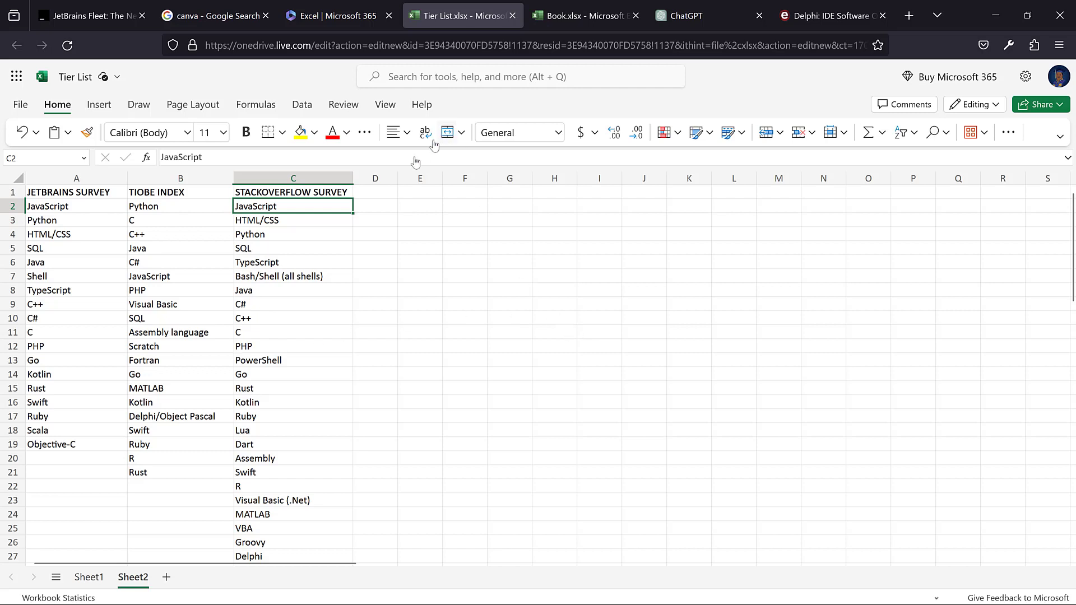
{"action": "left_click_drag", "start_coordinate": [398, 178], "coordinate": [559, 187]}
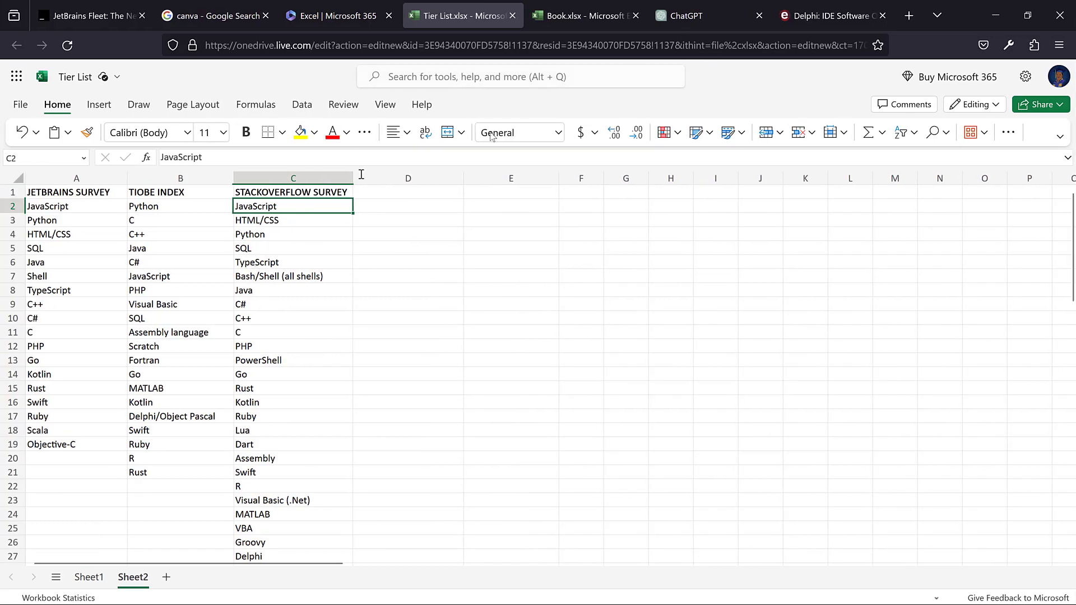
- Copy the JetBrains languages in cells A2:A19 and start a new chat in ChatGPT
{"action": "left_click_drag", "start_coordinate": [84, 208], "coordinate": [90, 444]}
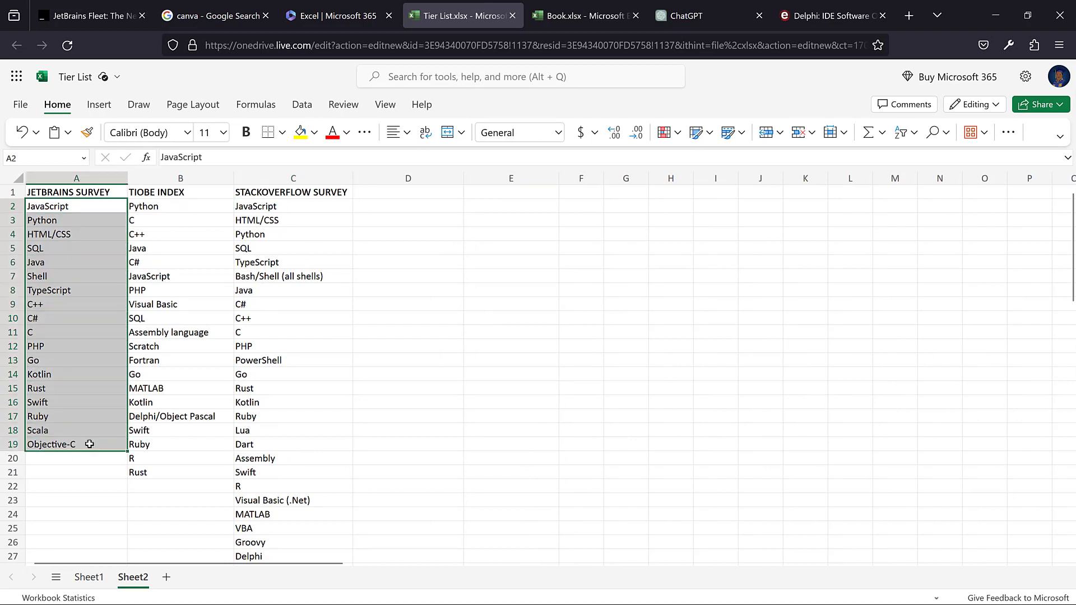
{"action": "key", "text": "ctrl+c"}
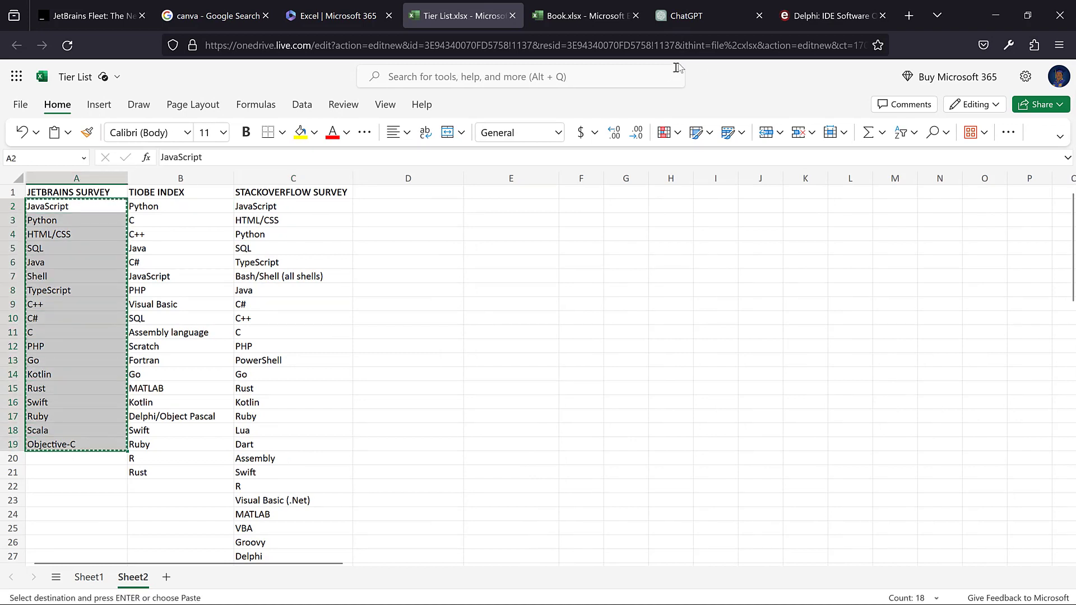
{"action": "left_click", "coordinate": [679, 19]}
{"action": "scroll", "coordinate": [568, 323], "scroll_direction": "down", "scroll_amount": 1}
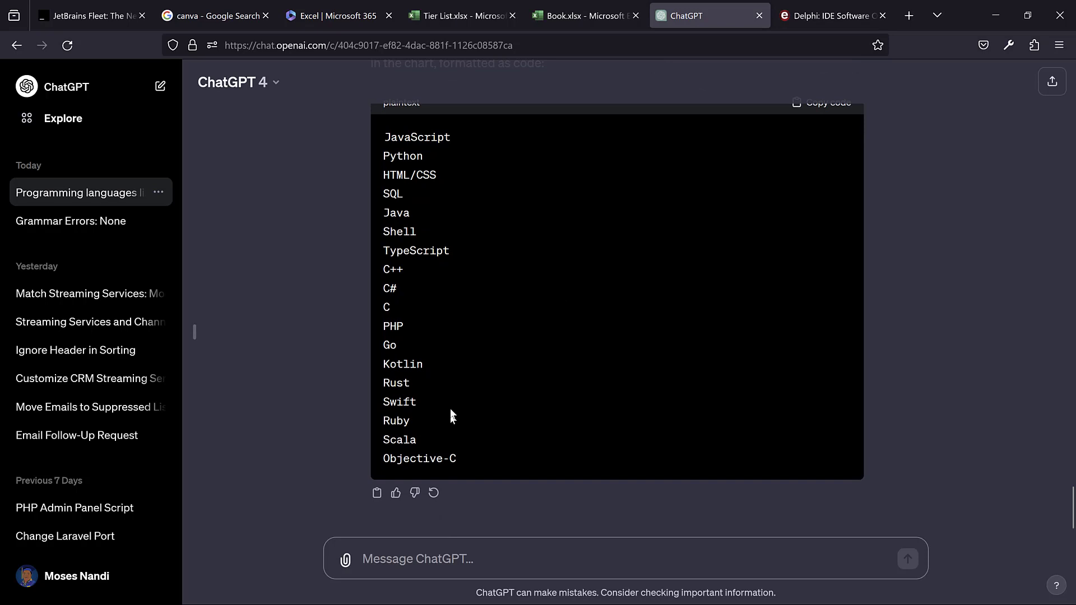
{"action": "left_click", "coordinate": [161, 86]}
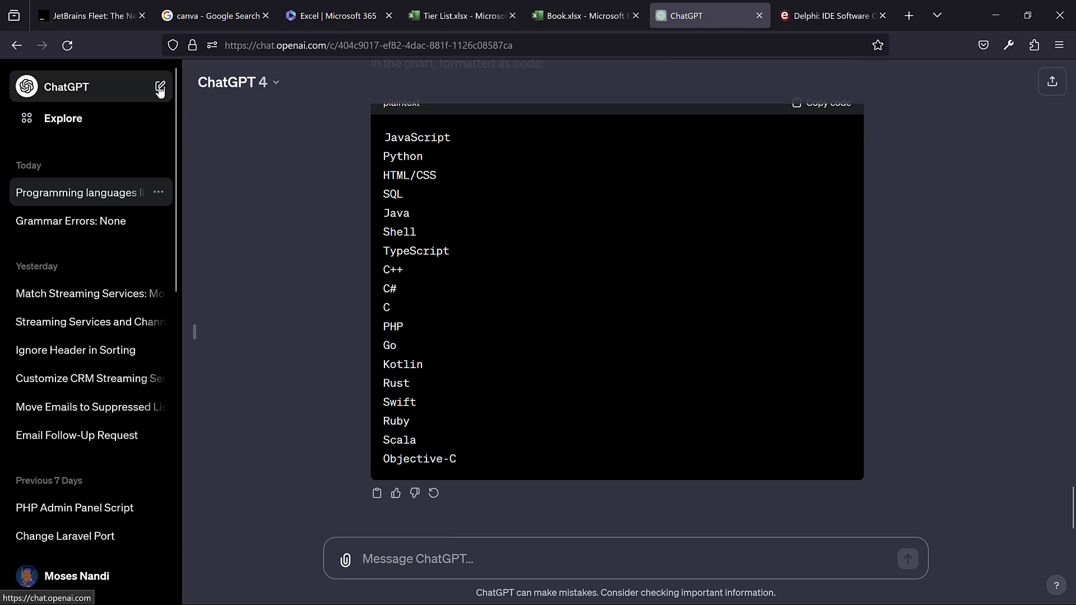
{"action": "left_click", "coordinate": [377, 552]}
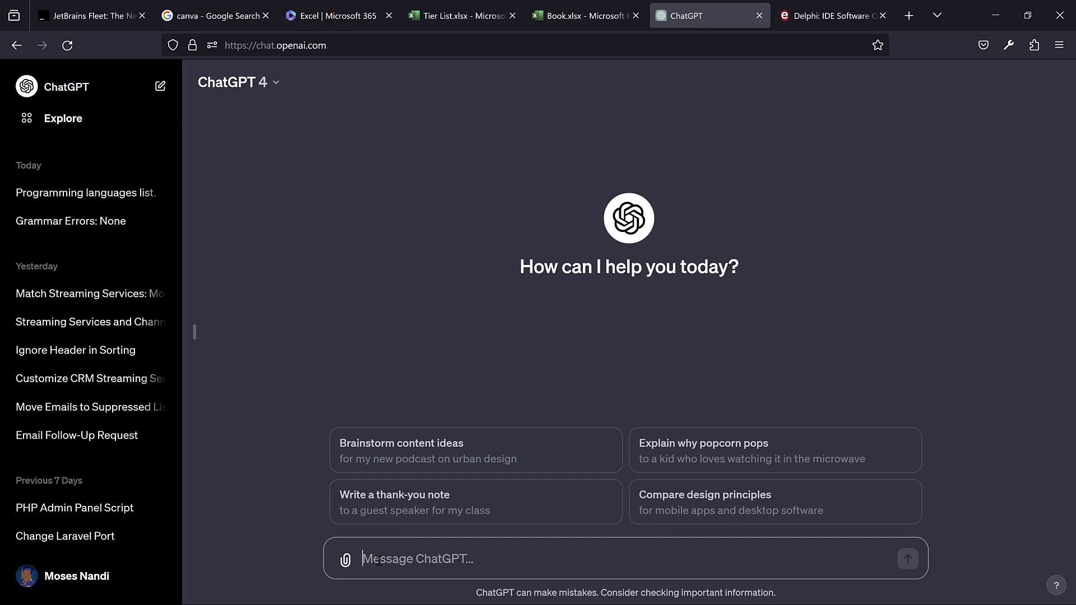
- Enter "match languages that appear in each of the following lists:" in the new chat's message and add a line break without sending
{"action": "type", "text": "matc"}
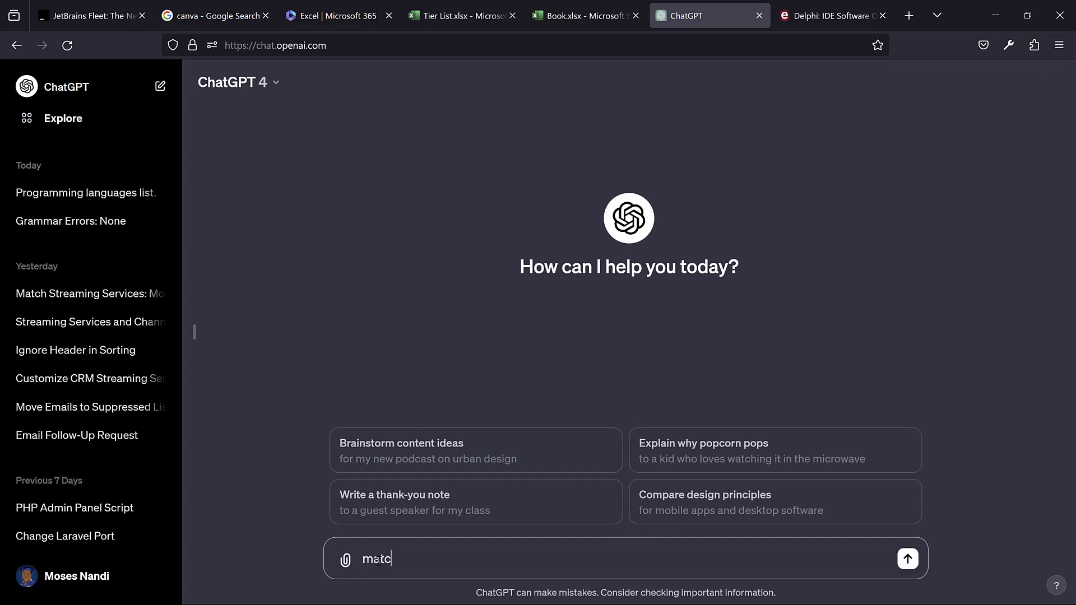
{"action": "type", "text": "h lan"}
{"action": "type", "text": "gau"}
{"action": "key", "text": "BackSpace"}
{"action": "key", "text": "BackSpace"}
{"action": "key", "text": "BackSpace"}
{"action": "type", "text": "uages that ap"}
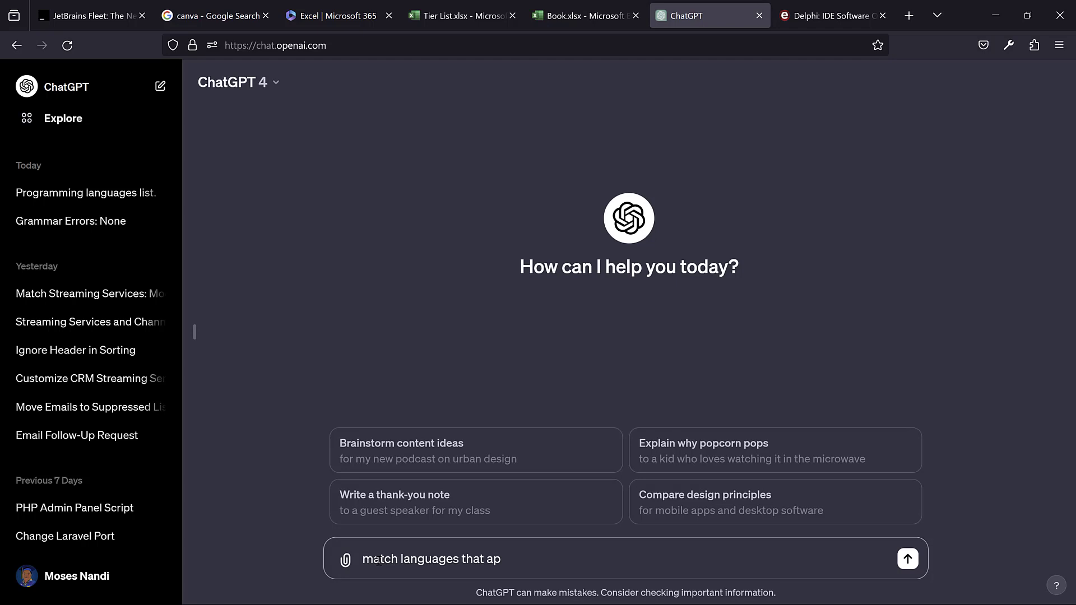
{"action": "type", "text": "pear in each of the fo"}
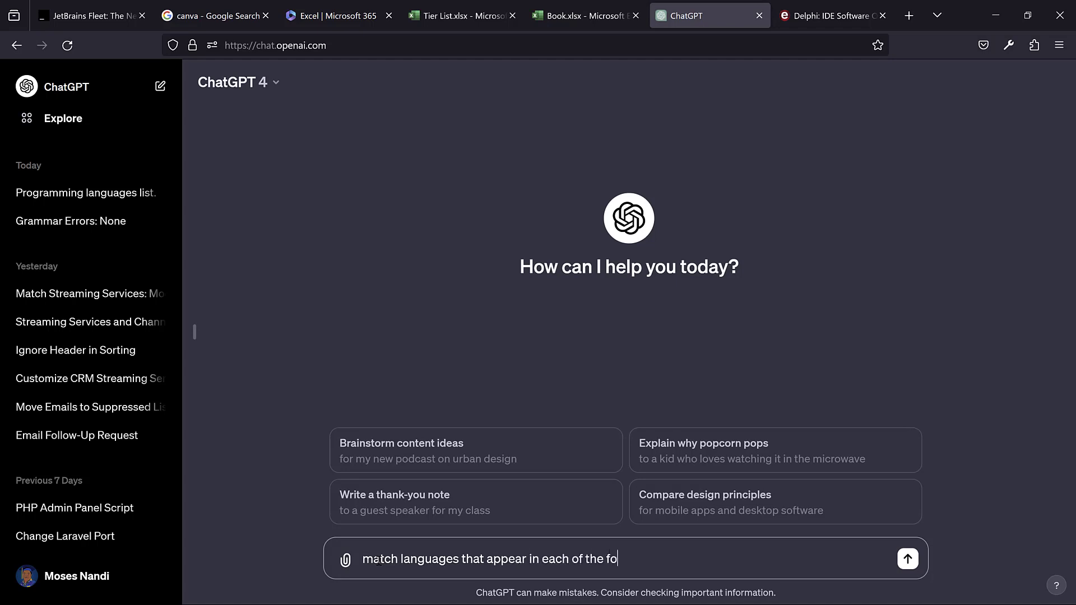
{"action": "type", "text": "llowing lists:"}
{"action": "key", "text": "shift+Return"}
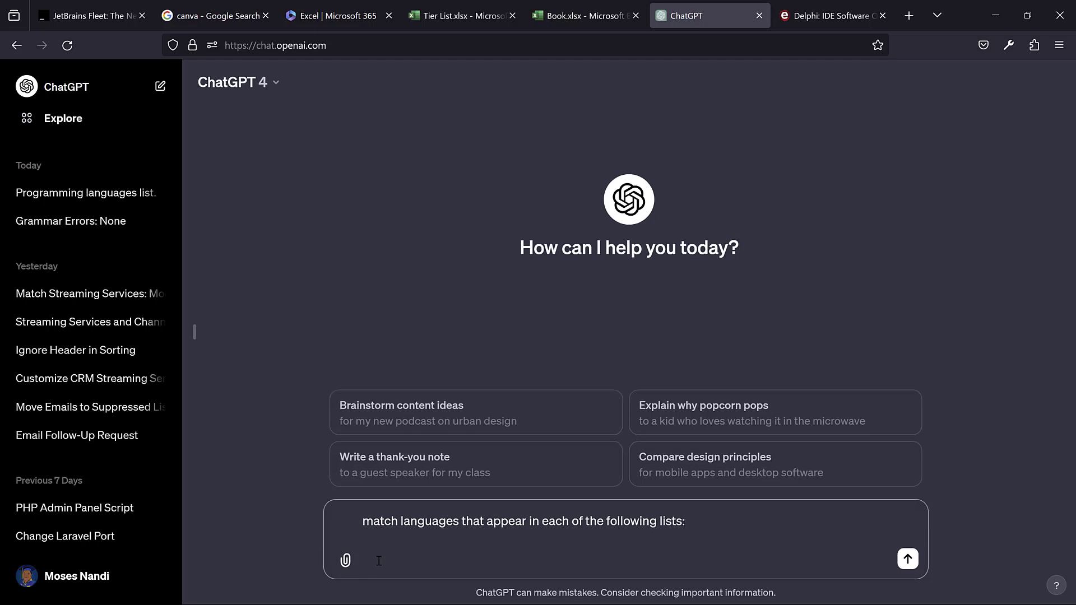
- Paste the copied JetBrains languages into the chat message and add the label "LIST 1:" directly above JavaScript
{"action": "key", "text": "ctrl+v"}
{"action": "scroll", "coordinate": [428, 539], "scroll_direction": "up", "scroll_amount": 5}
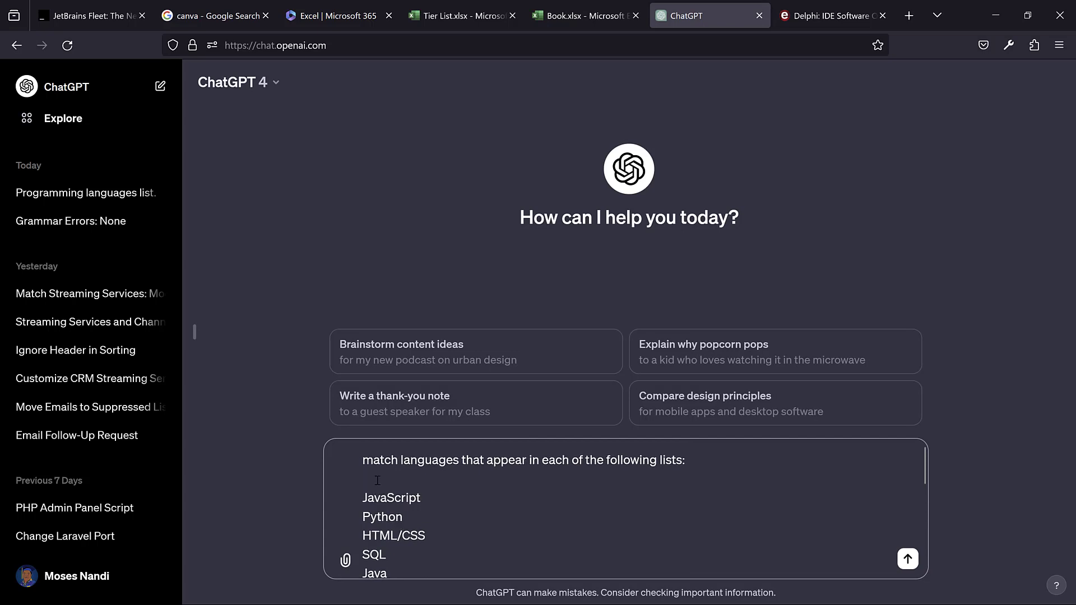
{"action": "key", "text": "shift+Return"}
{"action": "type", "text": "LIST"}
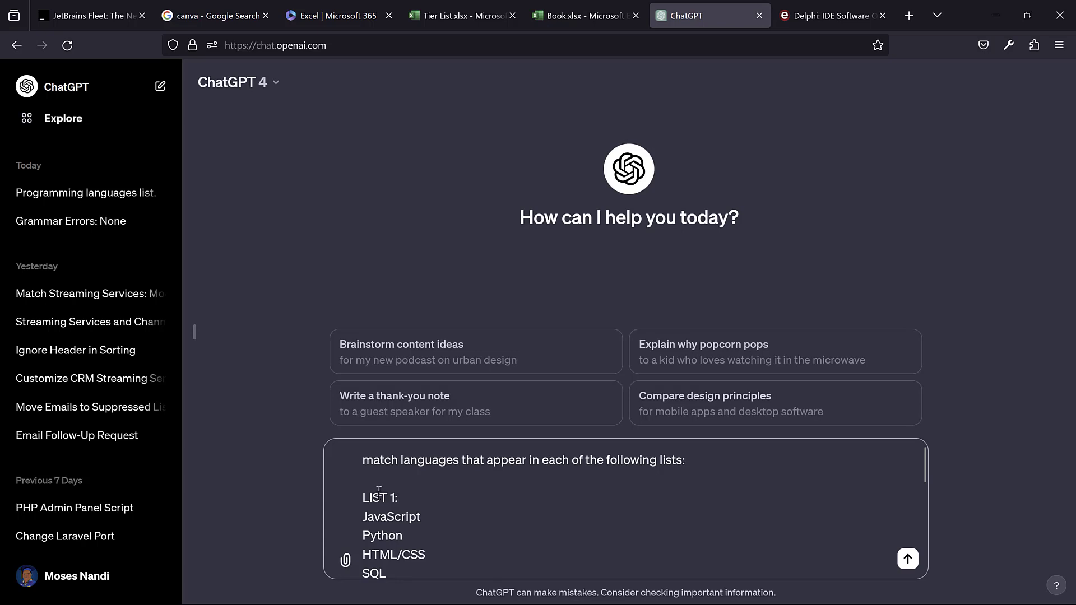
{"action": "type", "text": " 1:"}
- Add the label "LIST 2:" below Objective-C at the end of the message, separated by a blank line
{"action": "scroll", "coordinate": [437, 521], "scroll_direction": "down", "scroll_amount": 5}
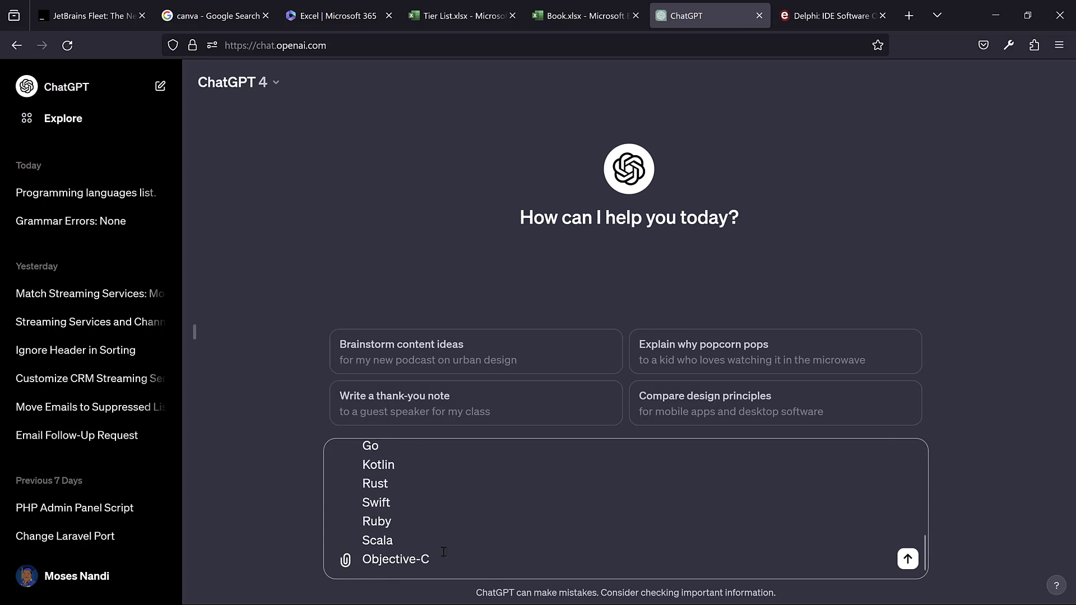
{"action": "key", "text": "shift+Return"}
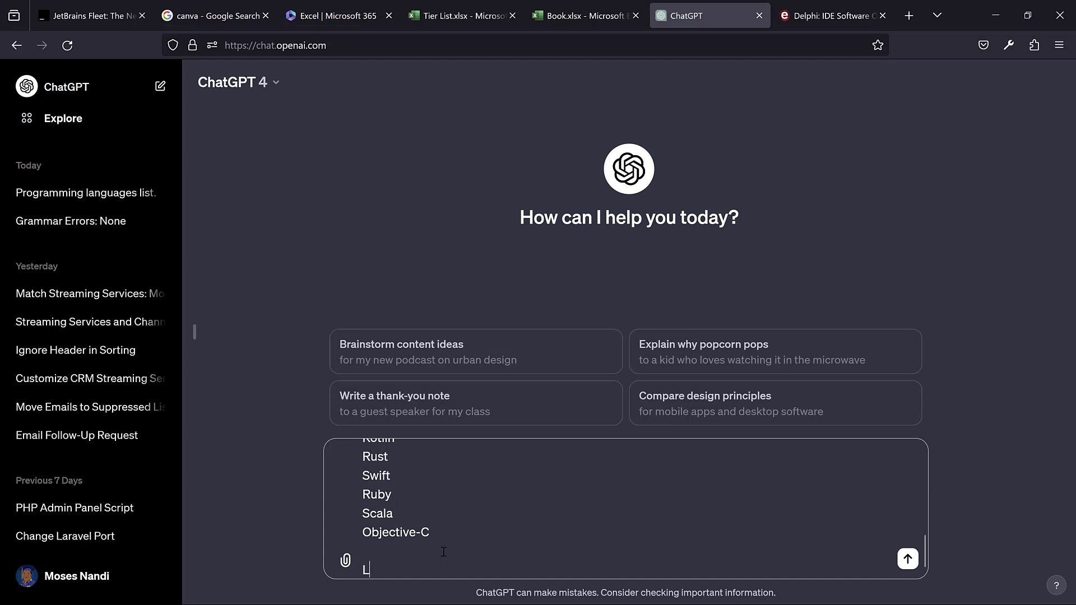
{"action": "type", "text": "LIST 2:"}
- Copy the TIOBE INDEX languages in cells B2:B21 of Sheet2 in the Tier List workbook
{"action": "key", "text": "ctrl+super+Left"}
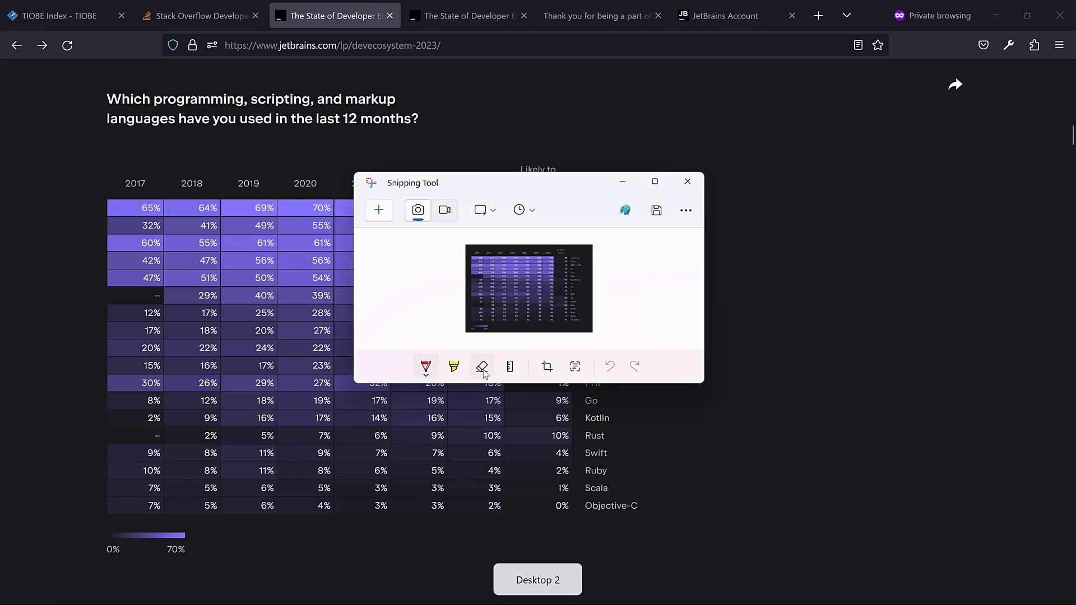
{"action": "key", "text": "ctrl+super+Right"}
{"action": "left_click", "coordinate": [468, 24]}
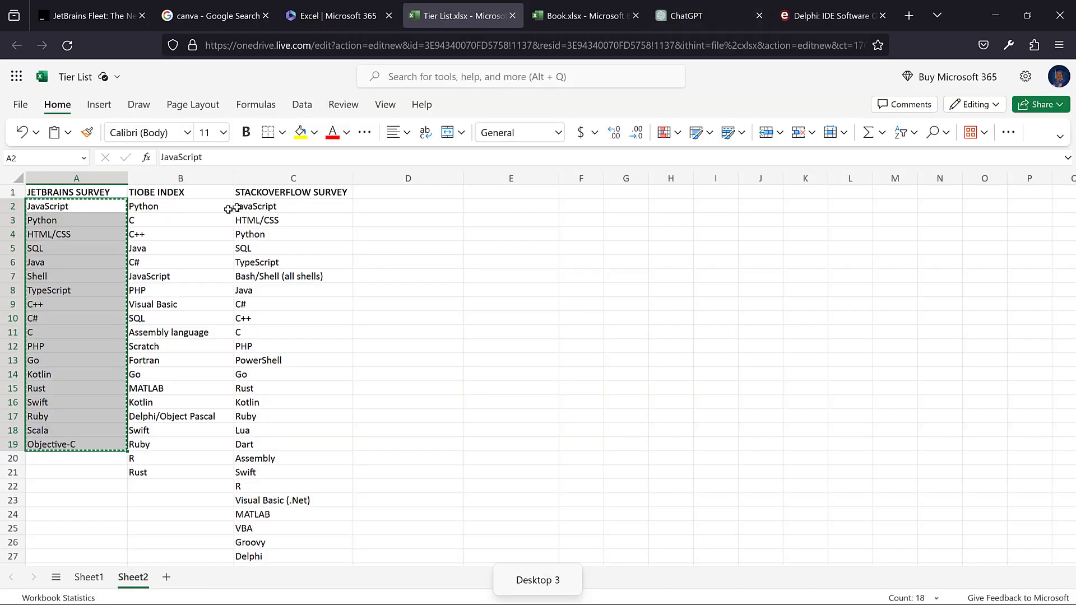
{"action": "left_click", "coordinate": [171, 209]}
{"action": "left_click_drag", "start_coordinate": [171, 209], "coordinate": [180, 474]}
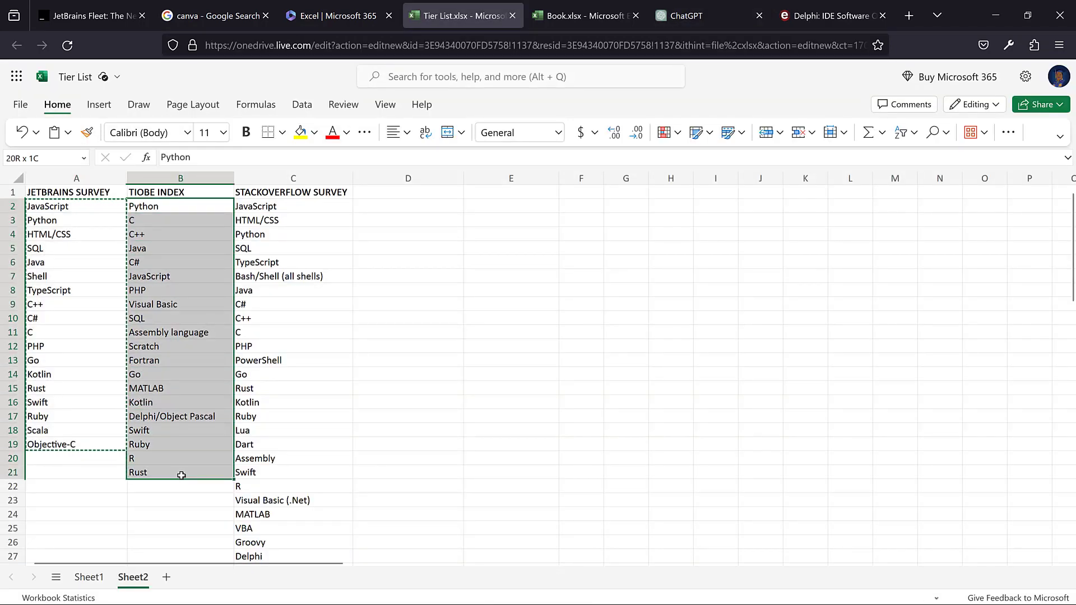
{"action": "key", "text": "ctrl+c"}
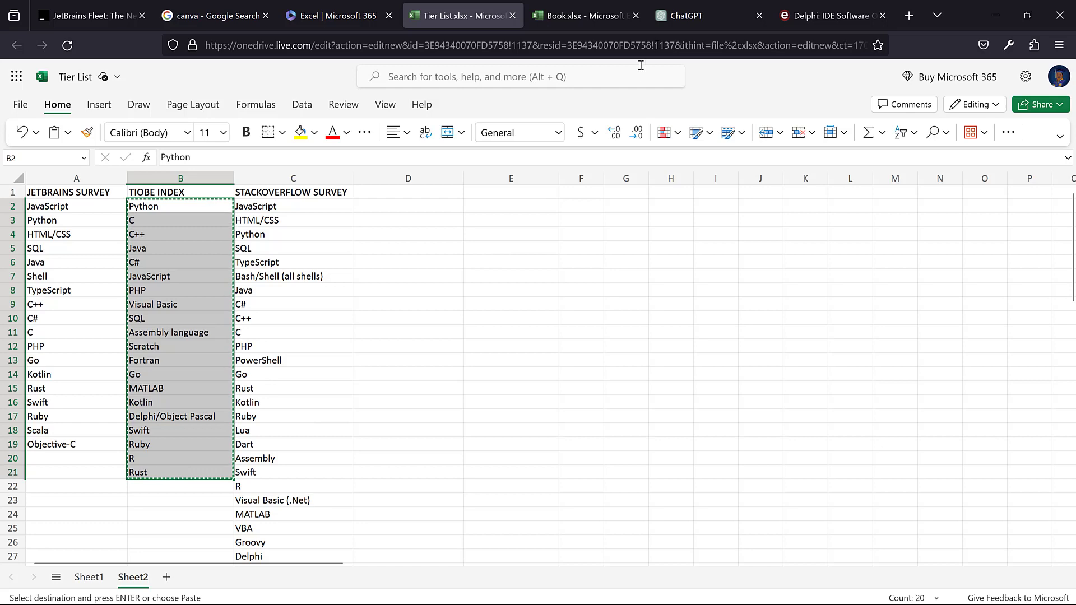
- Paste the copied TIOBE languages under "LIST 2:" in the ChatGPT message and add the label "LIST 3:" below them
{"action": "left_click", "coordinate": [698, 22]}
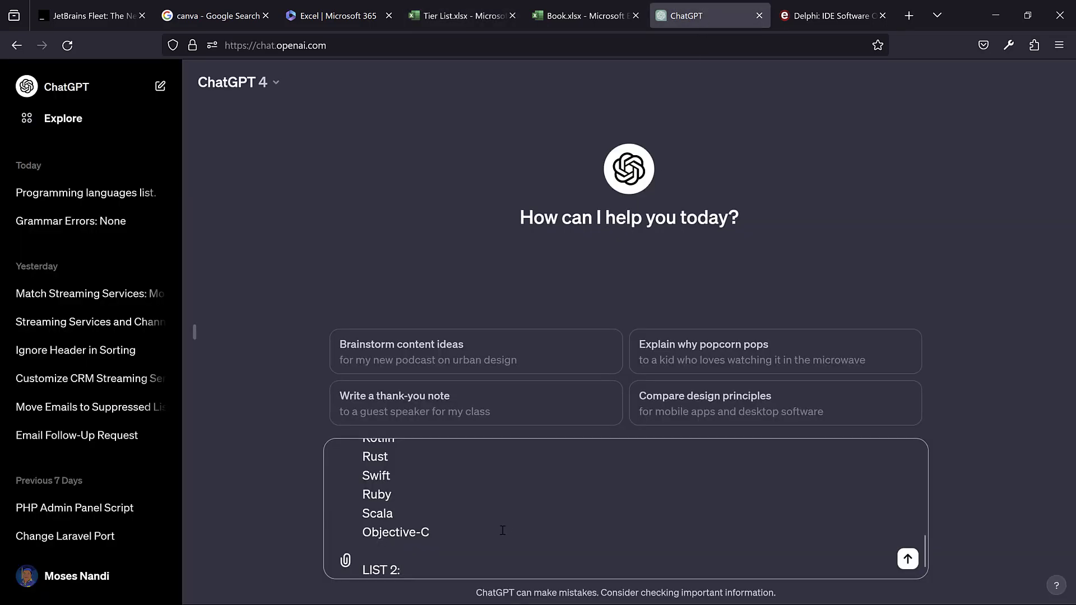
{"action": "key", "text": "shift+Return"}
{"action": "key", "text": "ctrl+v"}
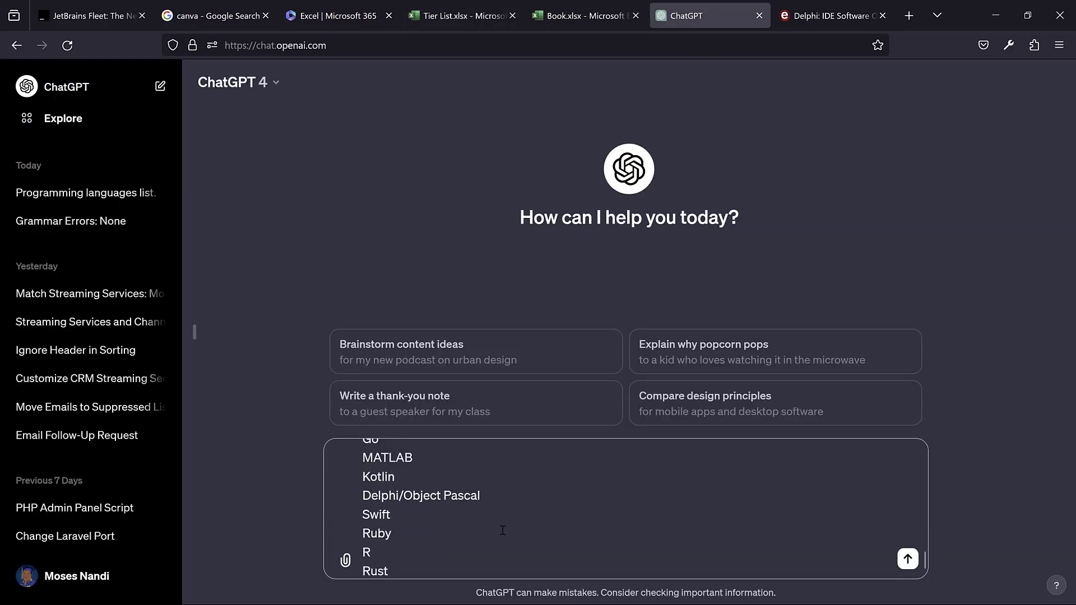
{"action": "key", "text": "shift+Return"}
{"action": "key", "text": "shift+Return"}
{"action": "type", "text": "LI"}
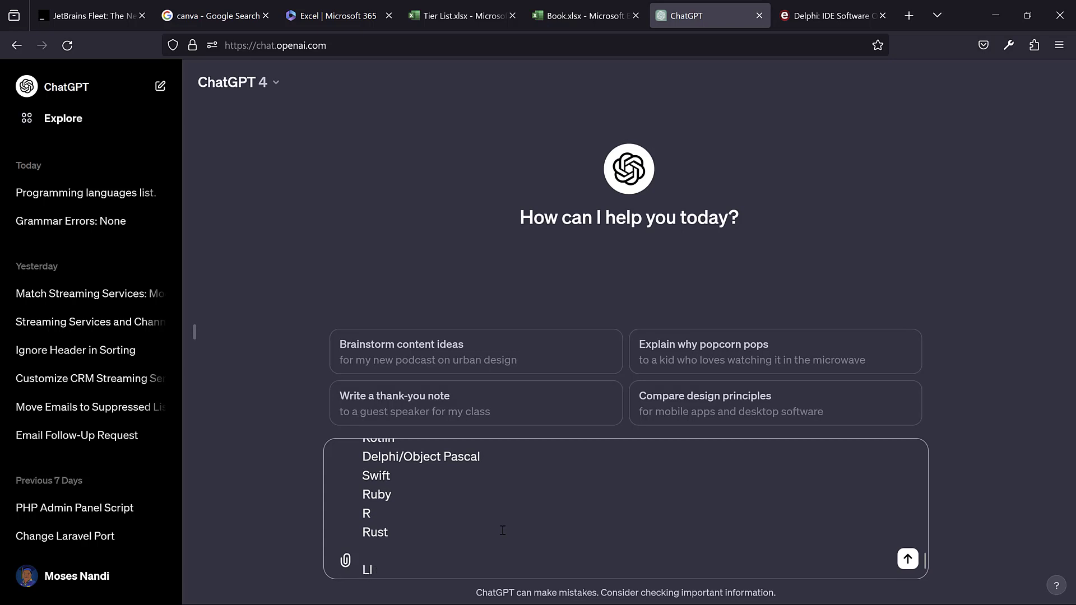
{"action": "type", "text": "ST 3:"}
{"action": "key", "text": "shift+Return"}
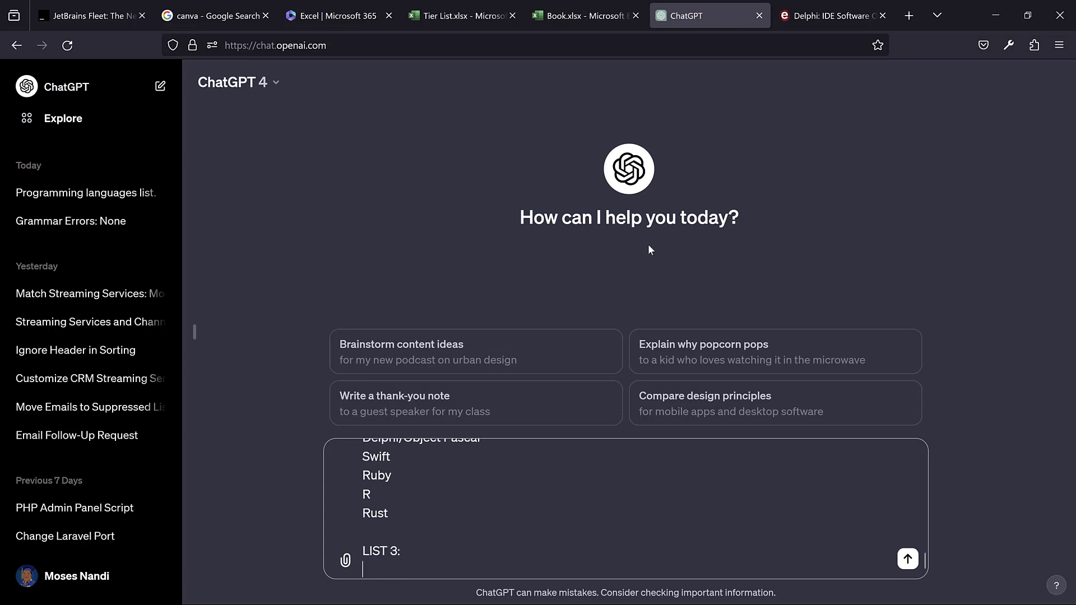
- Copy the STACKOVERFLOW SURVEY languages in cells C2:C52 of Sheet2 in the Tier List workbook
{"action": "left_click", "coordinate": [468, 15]}
{"action": "left_click_drag", "start_coordinate": [320, 206], "coordinate": [286, 352]}
{"action": "key", "text": "ctrl+c"}
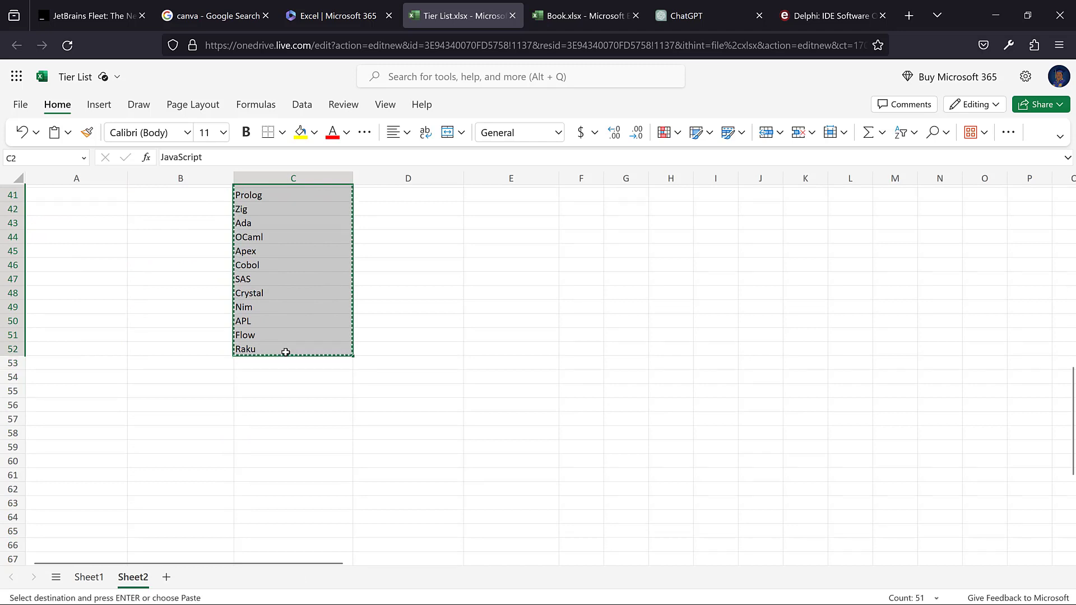
- Paste the copied Stack Overflow languages under "LIST 3:" in the ChatGPT message and send it
{"action": "left_click", "coordinate": [697, 15]}
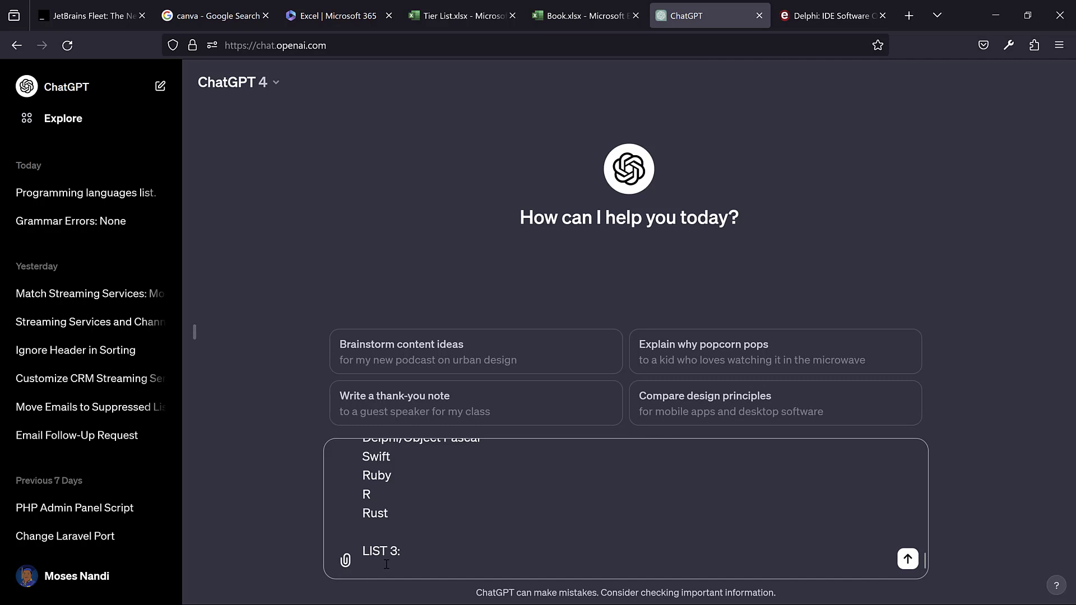
{"action": "key", "text": "ctrl+v"}
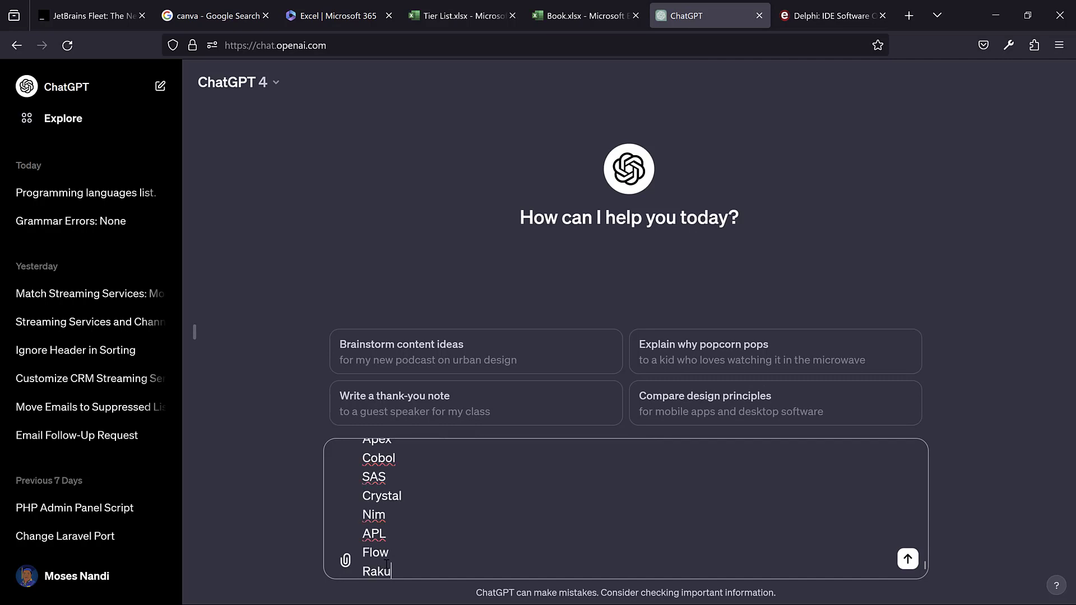
{"action": "key", "text": "Return"}
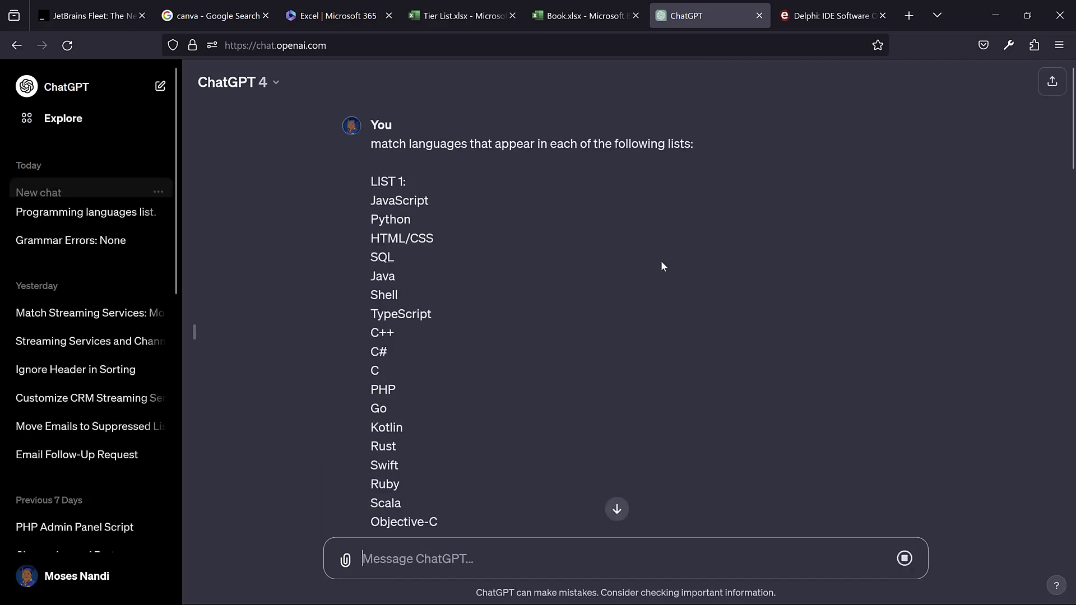
- Read through ChatGPT's reply listing the languages that match across all three lists
{"action": "scroll", "coordinate": [661, 261], "scroll_direction": "down", "scroll_amount": 10}
{"action": "scroll", "coordinate": [662, 262], "scroll_direction": "down", "scroll_amount": 20}
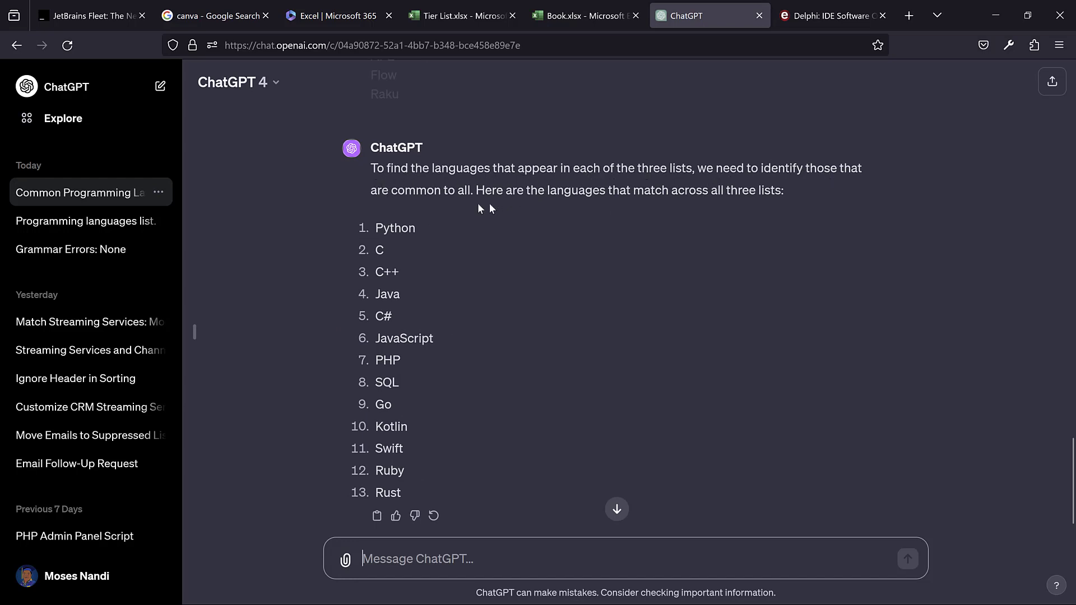
{"action": "left_click_drag", "start_coordinate": [439, 190], "coordinate": [505, 193]}
{"action": "left_click", "coordinate": [505, 193]}
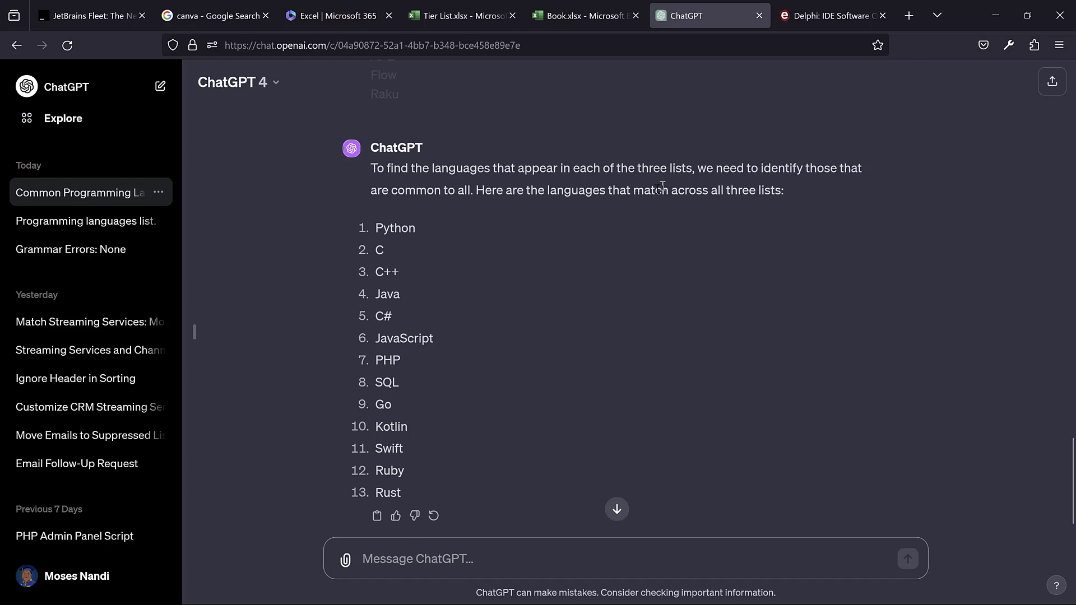
{"action": "left_click_drag", "start_coordinate": [621, 190], "coordinate": [786, 192]}
{"action": "scroll", "coordinate": [694, 281], "scroll_direction": "down", "scroll_amount": 1}
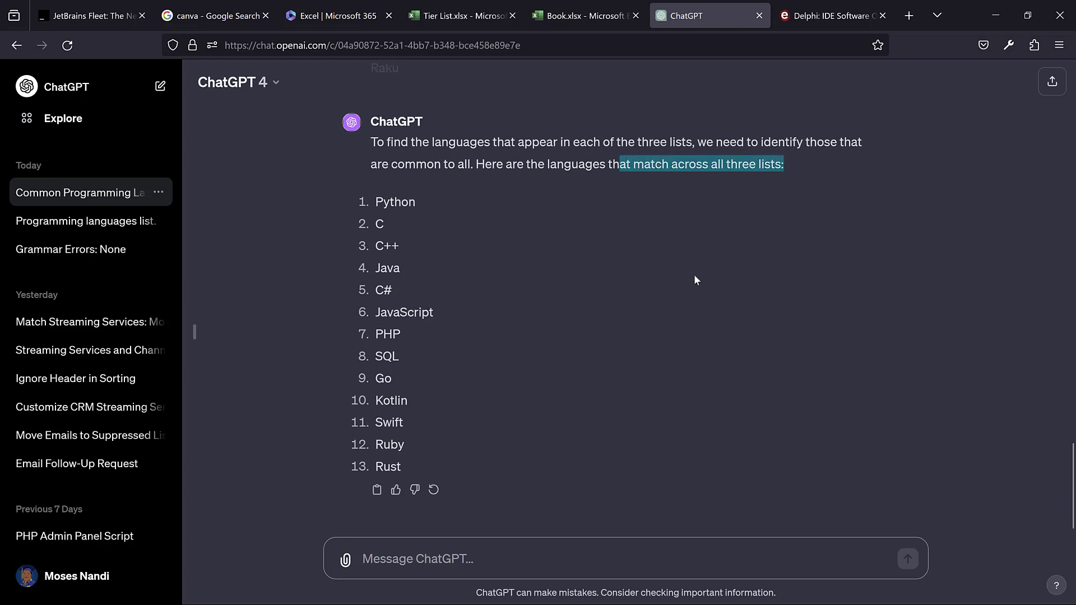
- Send the follow-up prompt "make a table that show common languages in each list"
{"action": "left_click", "coordinate": [425, 554]}
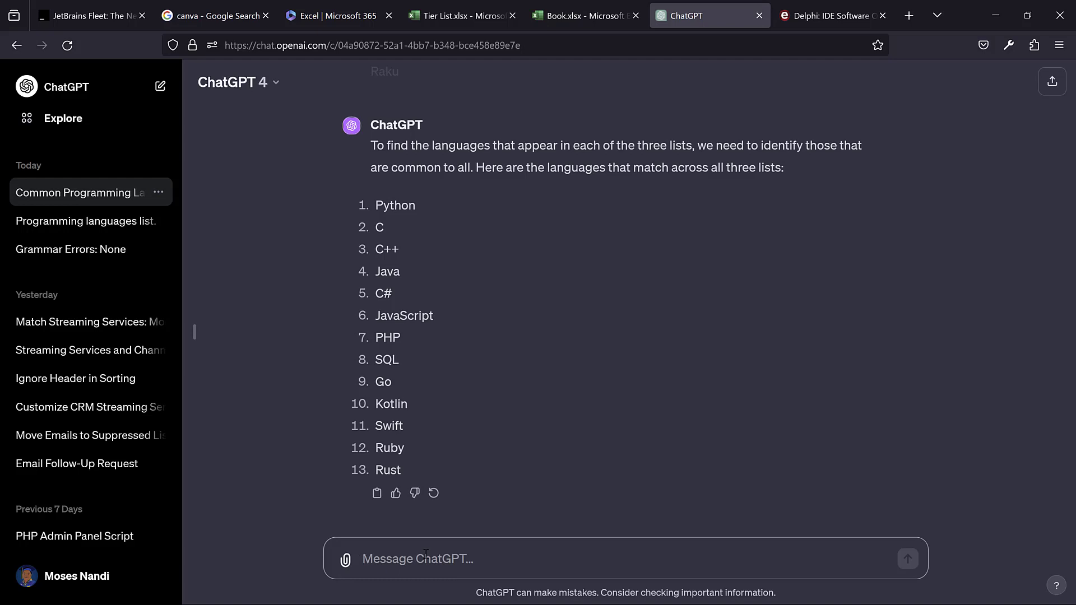
{"action": "type", "text": "make"}
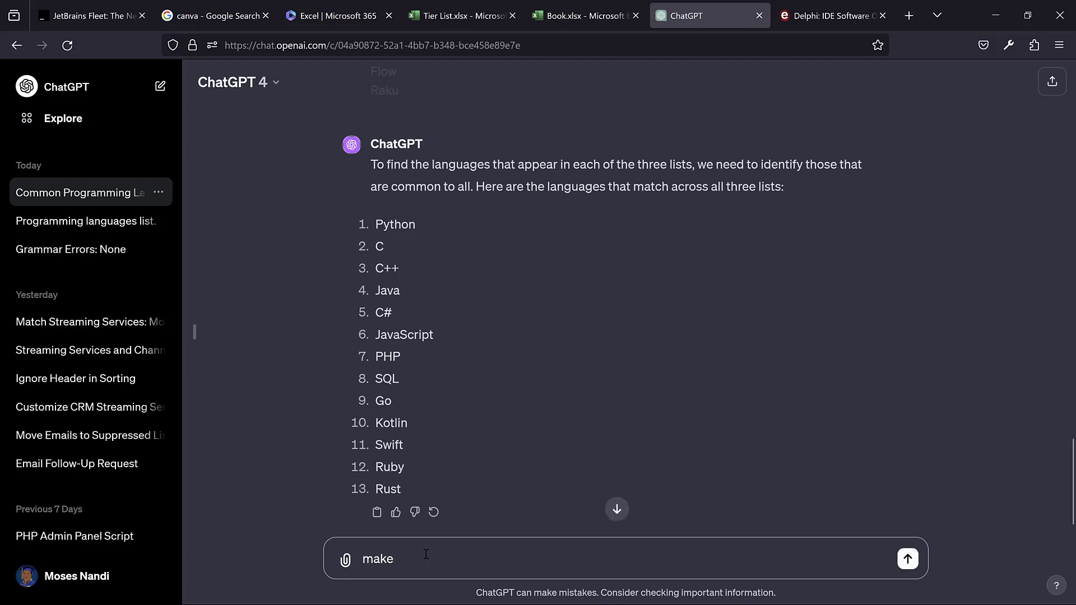
{"action": "type", "text": " a table that show common "}
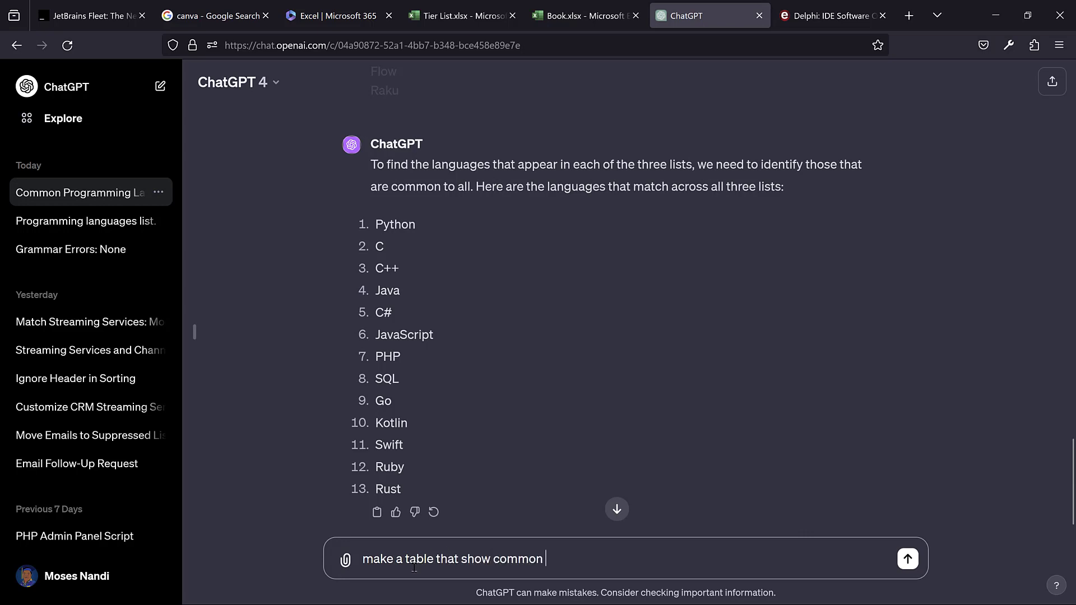
{"action": "type", "text": "langaug"}
{"action": "key", "text": "BackSpace"}
{"action": "key", "text": "BackSpace"}
{"action": "type", "text": "ages in each list"}
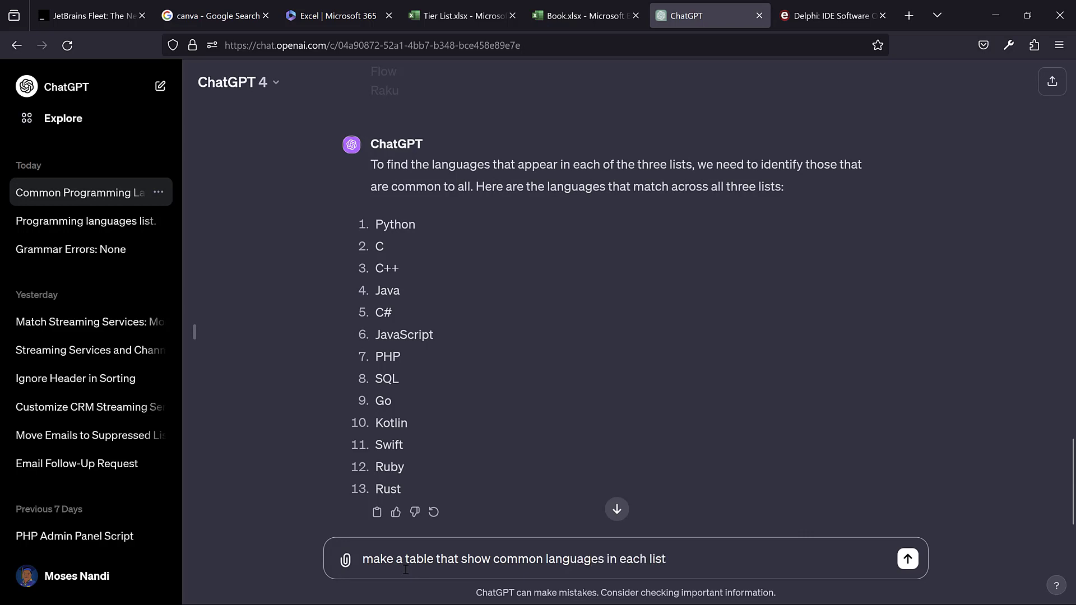
{"action": "key", "text": "Return"}
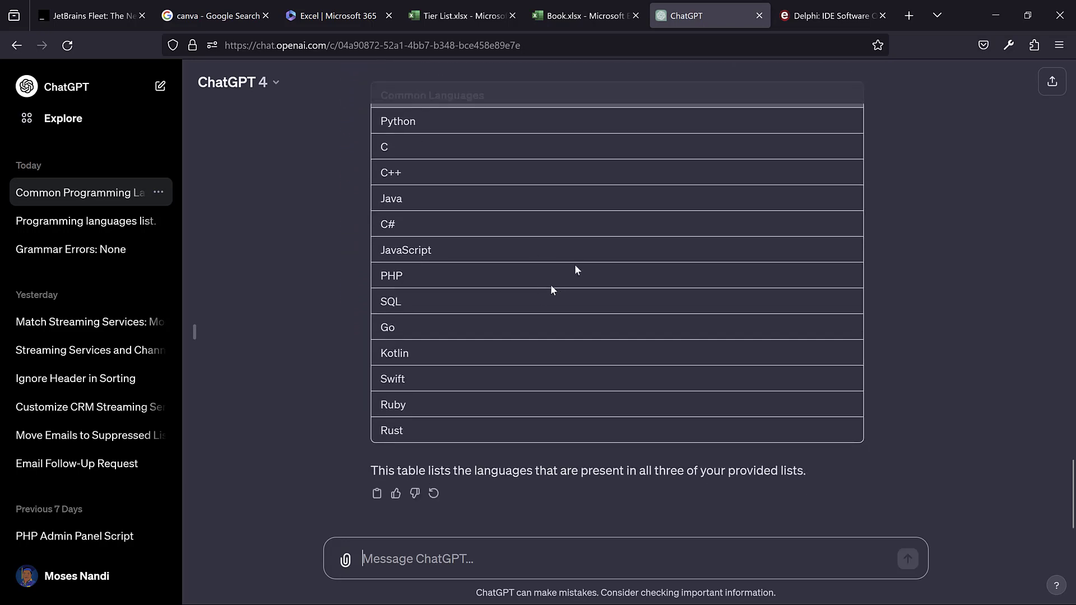
- Examine the Common Languages table that ChatGPT generated, along with its introduction and closing note
{"action": "scroll", "coordinate": [576, 270], "scroll_direction": "up", "scroll_amount": 5}
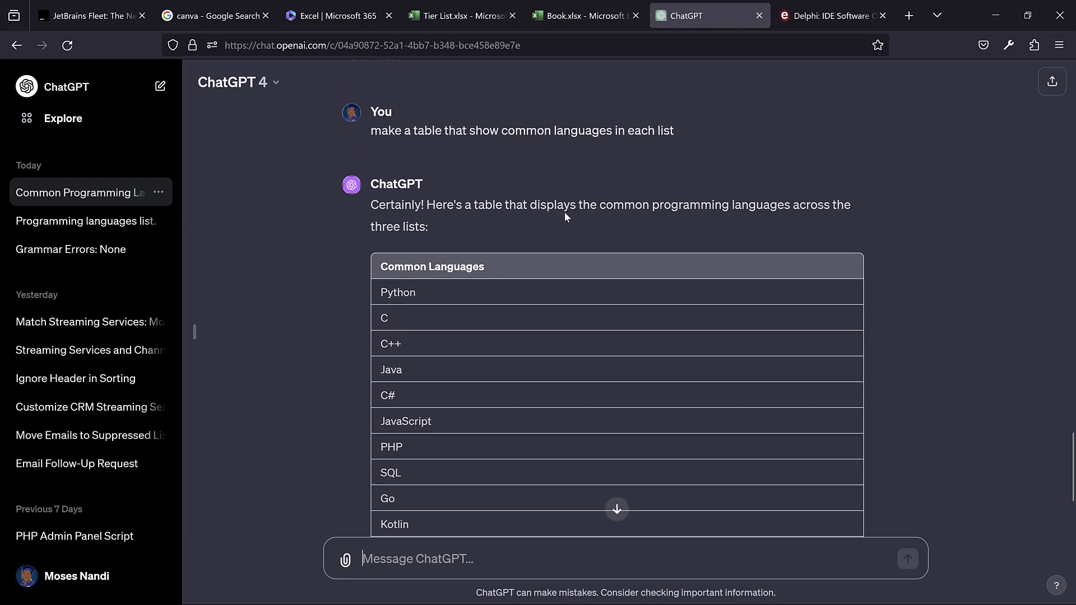
{"action": "scroll", "coordinate": [564, 212], "scroll_direction": "up", "scroll_amount": 1}
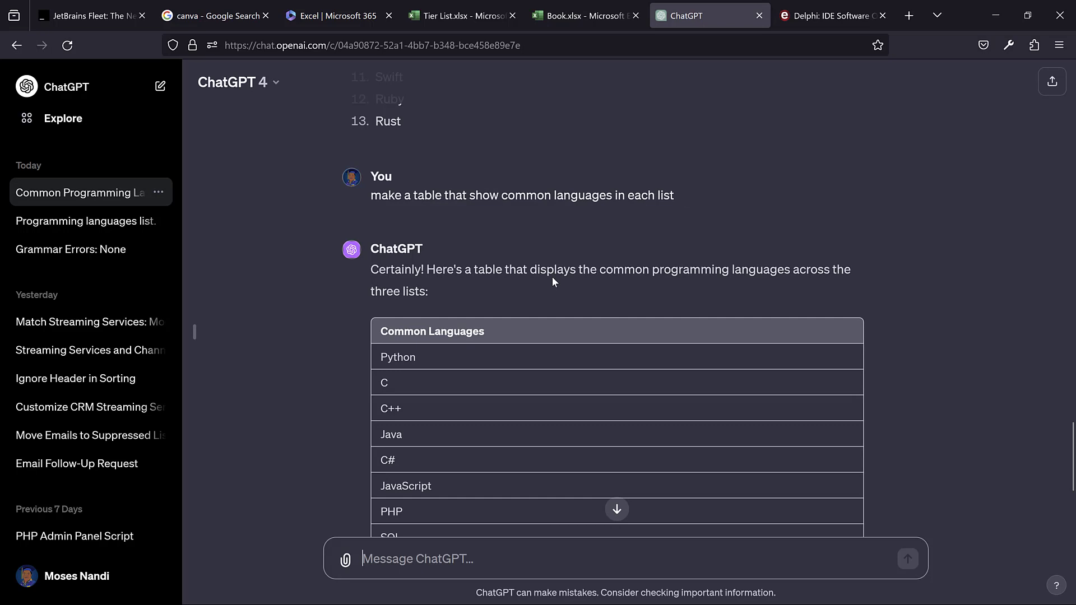
{"action": "scroll", "coordinate": [553, 277], "scroll_direction": "down", "scroll_amount": 4}
{"action": "scroll", "coordinate": [552, 281], "scroll_direction": "up", "scroll_amount": 2}
{"action": "scroll", "coordinate": [538, 247], "scroll_direction": "down", "scroll_amount": 1}
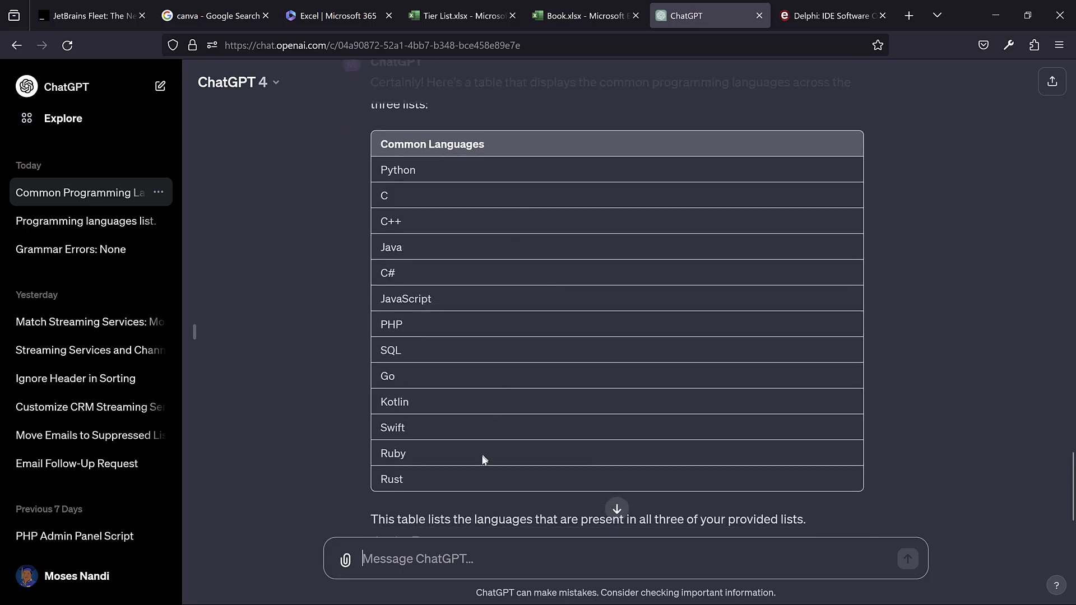
{"action": "scroll", "coordinate": [481, 452], "scroll_direction": "down", "scroll_amount": 1}
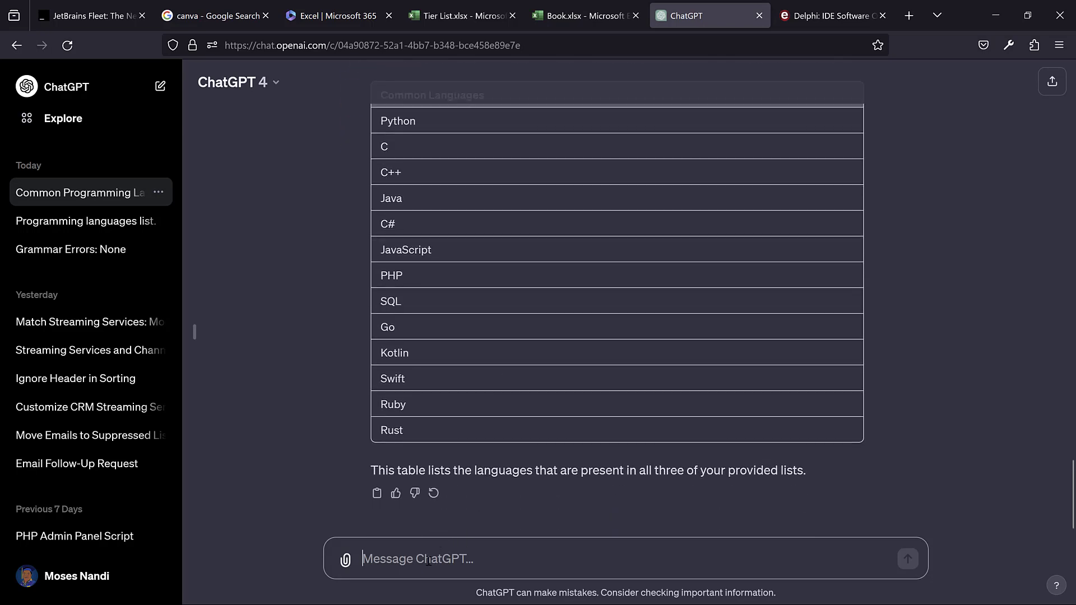
- Send the prompt "create a side by side table, with list 1, 2 and 3 as headers"
{"action": "type", "text": "create a"}
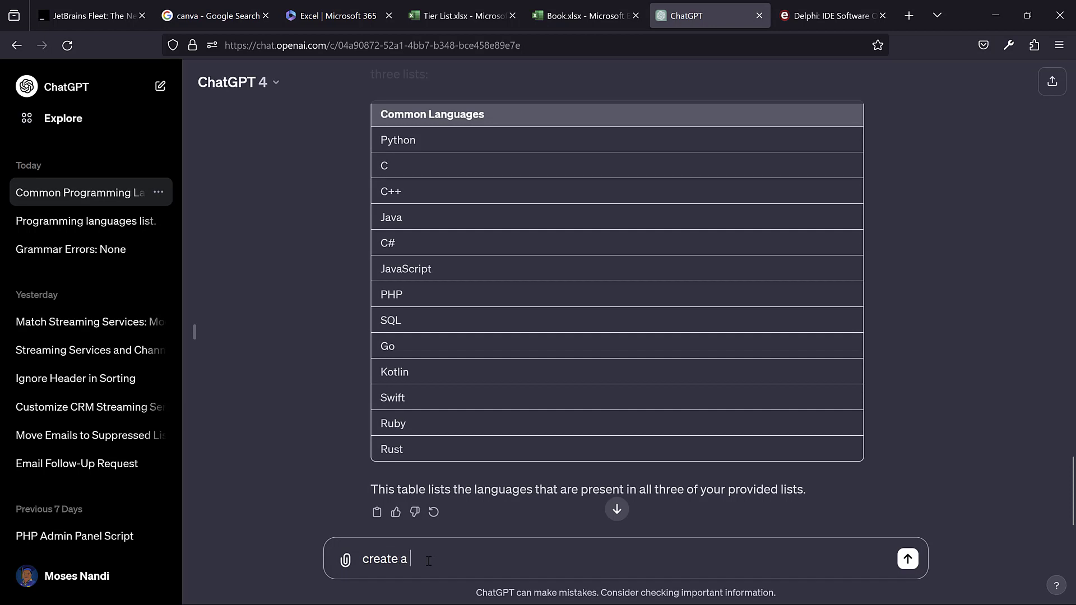
{"action": "type", "text": " side by su"}
{"action": "type", "text": "de tab"}
{"action": "type", "text": "le, shw"}
{"action": "type", "text": "owi"}
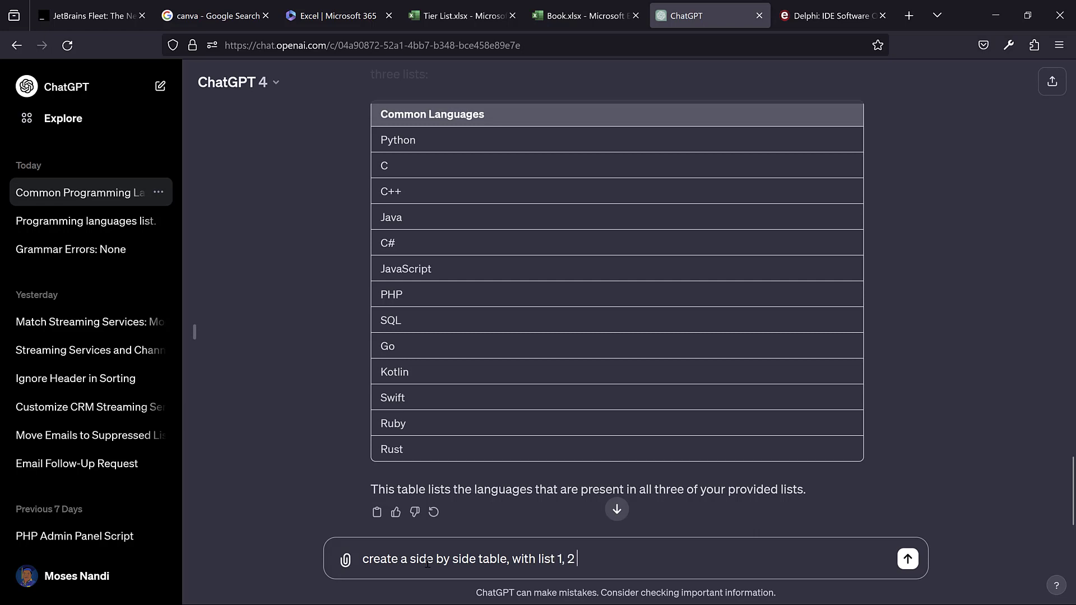
{"action": "type", "text": "and 3 as headers"}
{"action": "key", "text": "Return"}
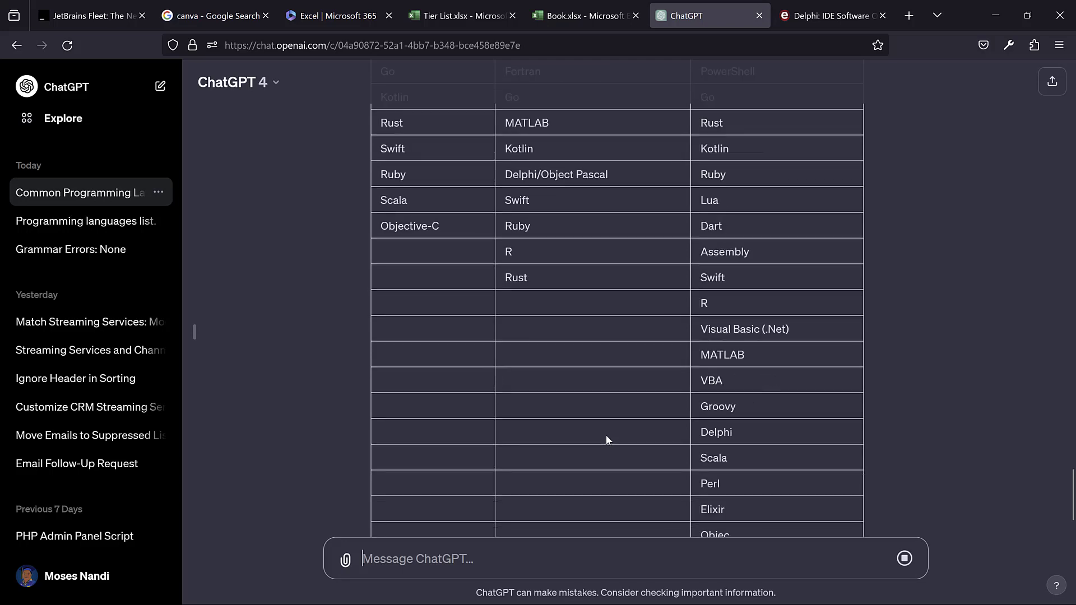
- Send the prompt "now match the languages in each list" and stop ChatGPT's reply while it is generating
{"action": "scroll", "coordinate": [606, 435], "scroll_direction": "up", "scroll_amount": 6}
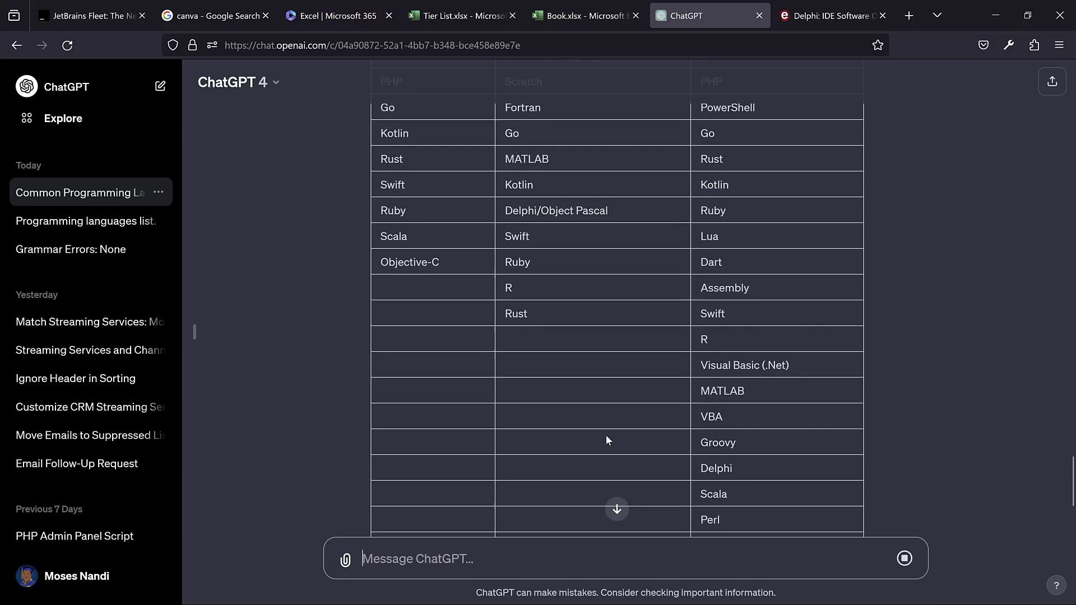
{"action": "scroll", "coordinate": [543, 343], "scroll_direction": "down", "scroll_amount": 8}
{"action": "scroll", "coordinate": [493, 202], "scroll_direction": "up", "scroll_amount": 1}
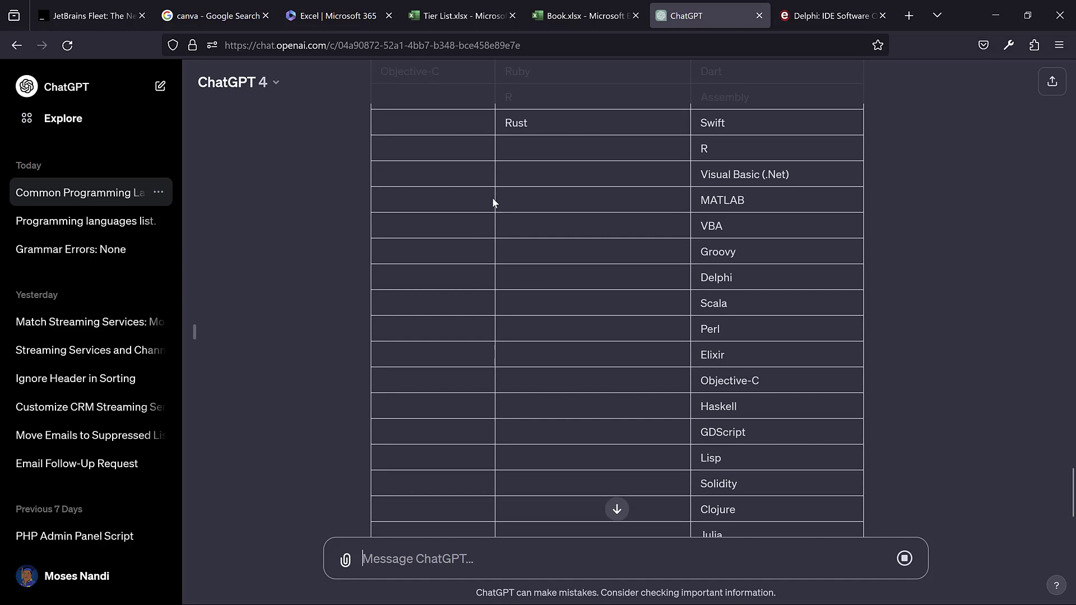
{"action": "scroll", "coordinate": [492, 202], "scroll_direction": "down", "scroll_amount": 3}
{"action": "scroll", "coordinate": [502, 255], "scroll_direction": "down", "scroll_amount": 4}
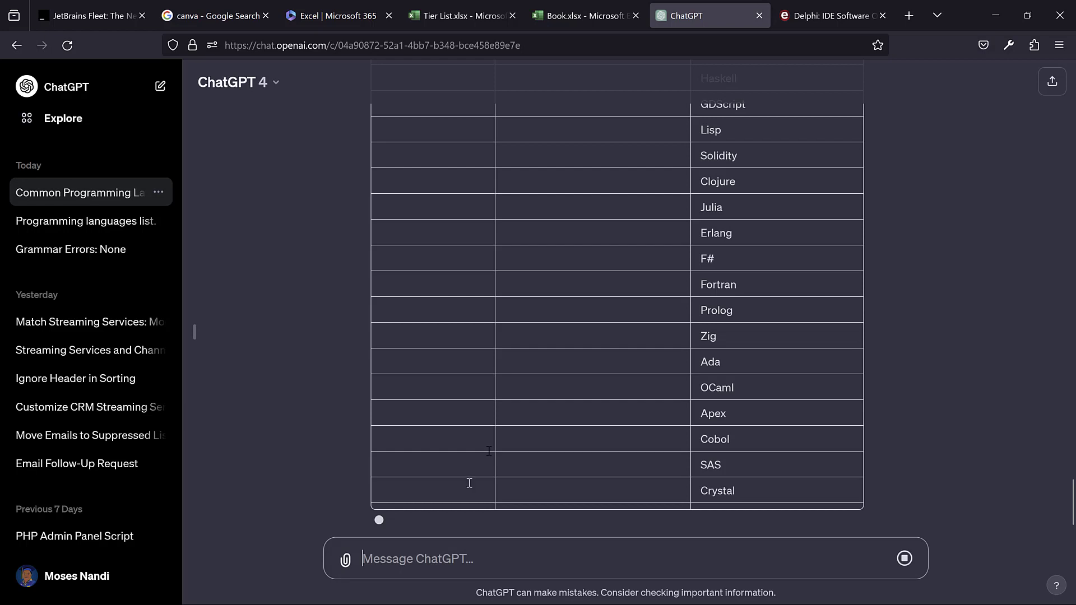
{"action": "type", "text": "n"}
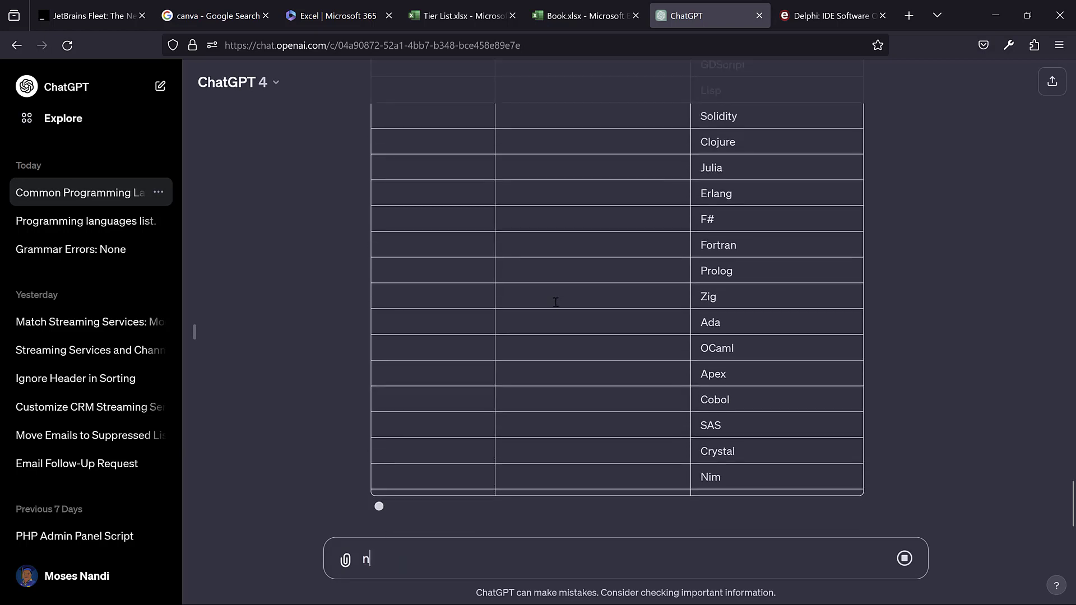
{"action": "type", "text": "ow match"}
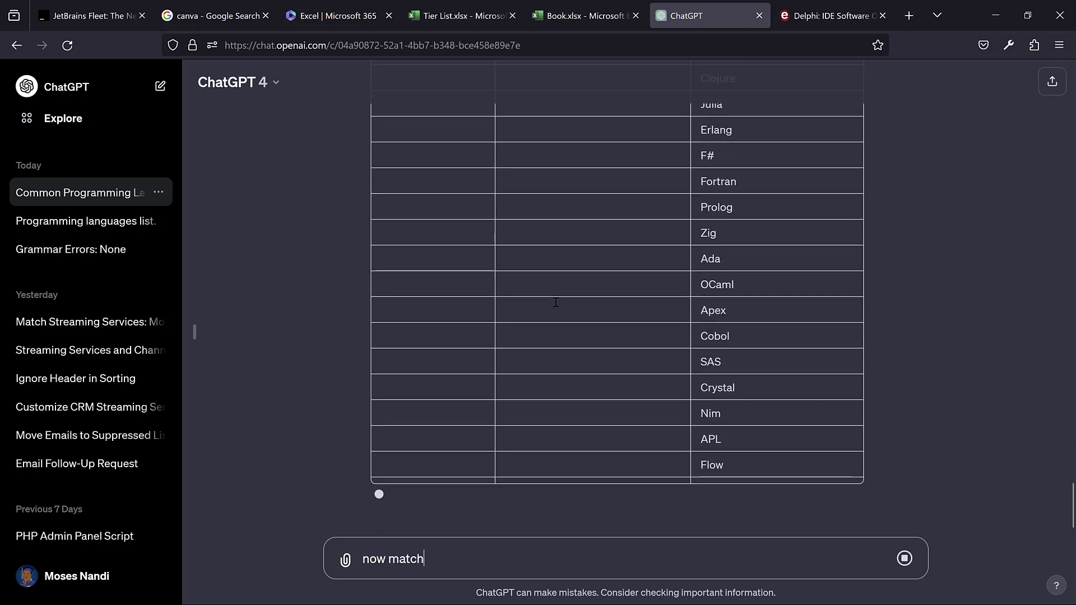
{"action": "type", "text": " the lan"}
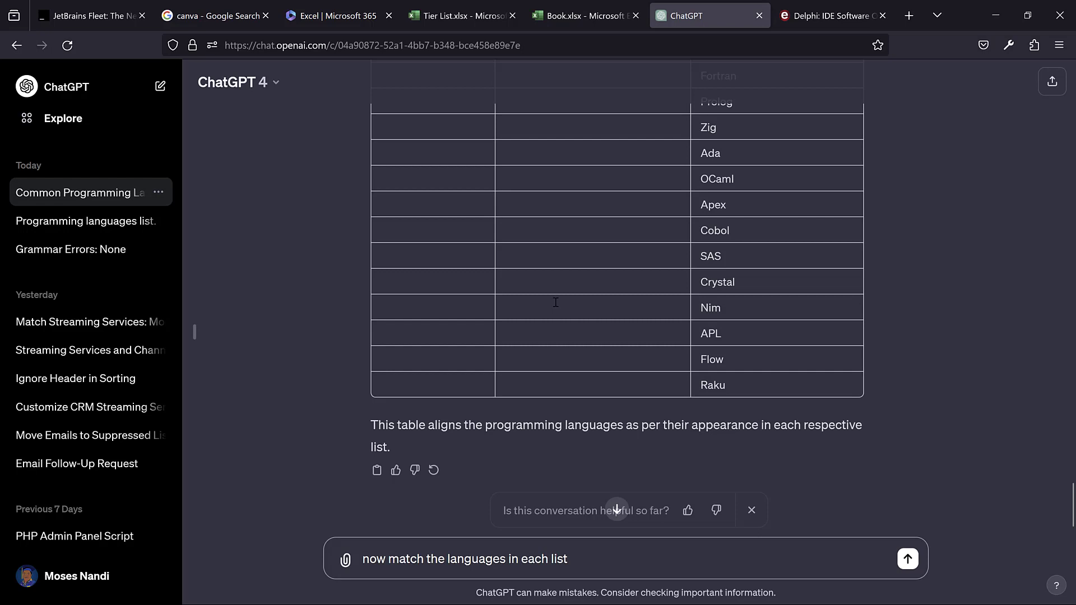
{"action": "type", "text": "guages in each list"}
{"action": "key", "text": "Return"}
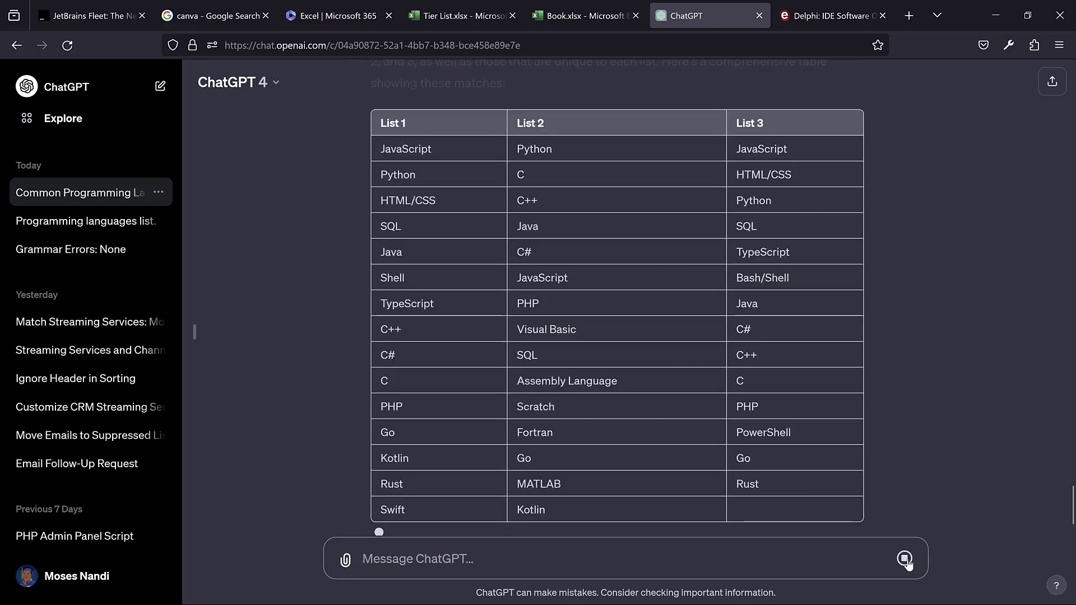
{"action": "left_click", "coordinate": [905, 561]}
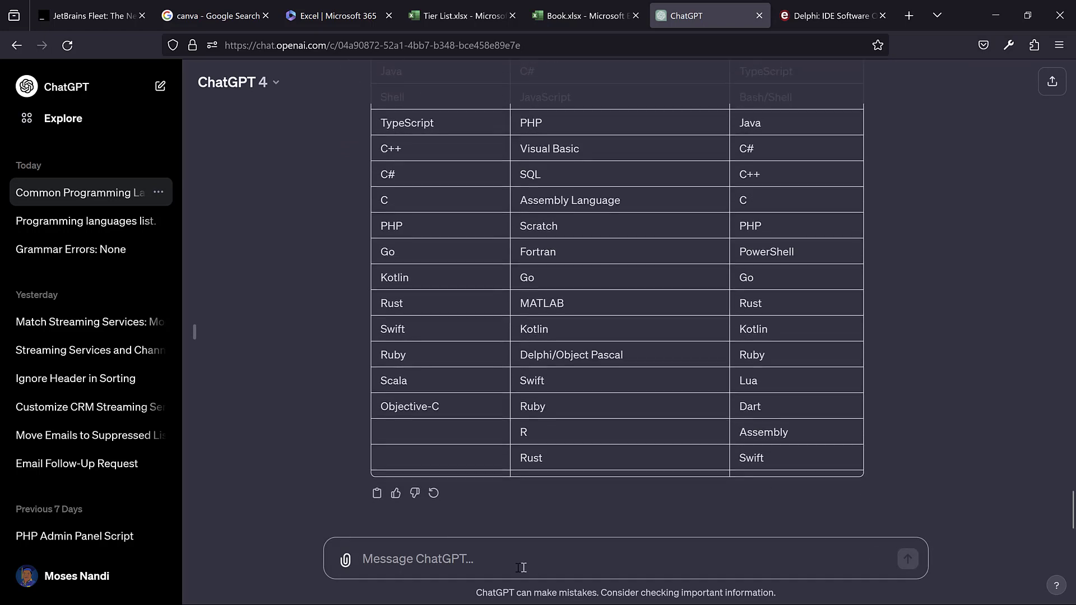
{"action": "type", "text": "make languages"}
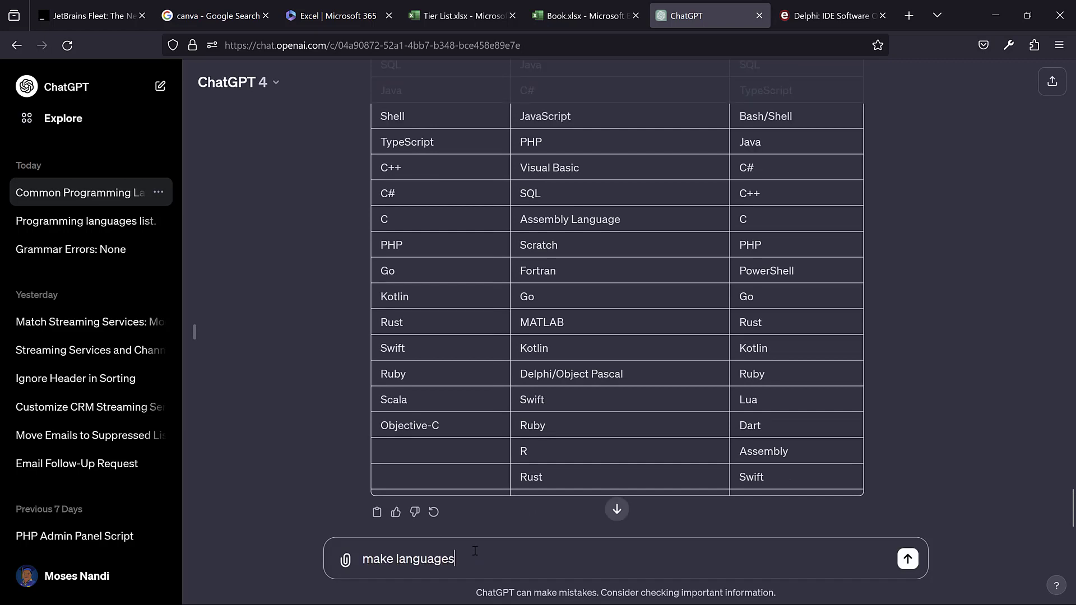
{"action": "key", "text": "BackSpace"}
{"action": "key", "text": "BackSpace"}
{"action": "key", "text": "BackSpace"}
{"action": "key", "text": "BackSpace"}
{"action": "key", "text": "BackSpace"}
{"action": "key", "text": "BackSpace"}
{"action": "key", "text": "BackSpace"}
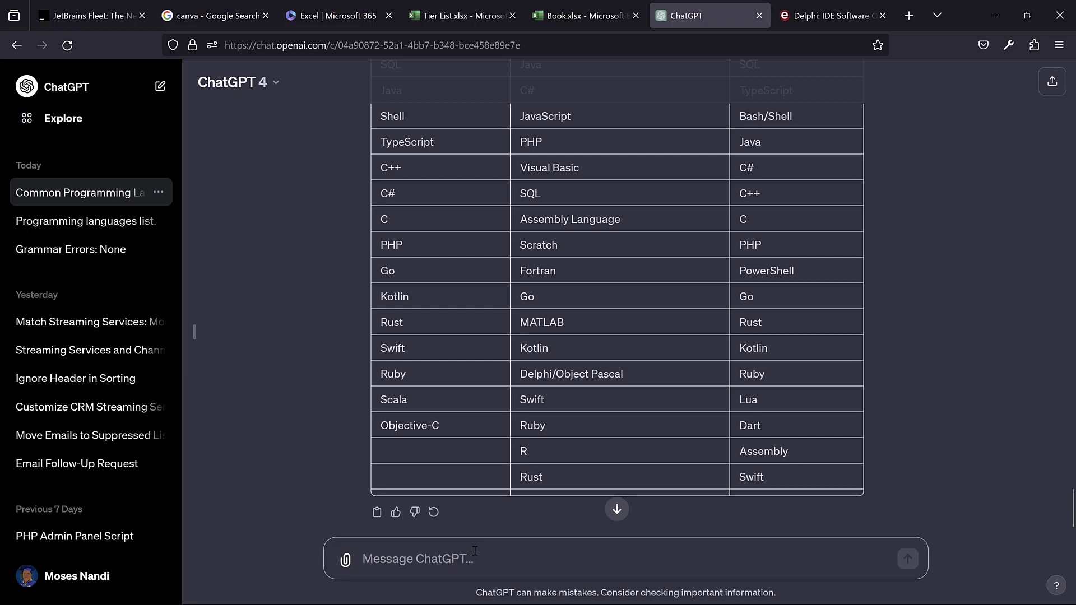
- Send the prompt "put languages that appear in each list in the same row side by side"
{"action": "type", "text": "p"}
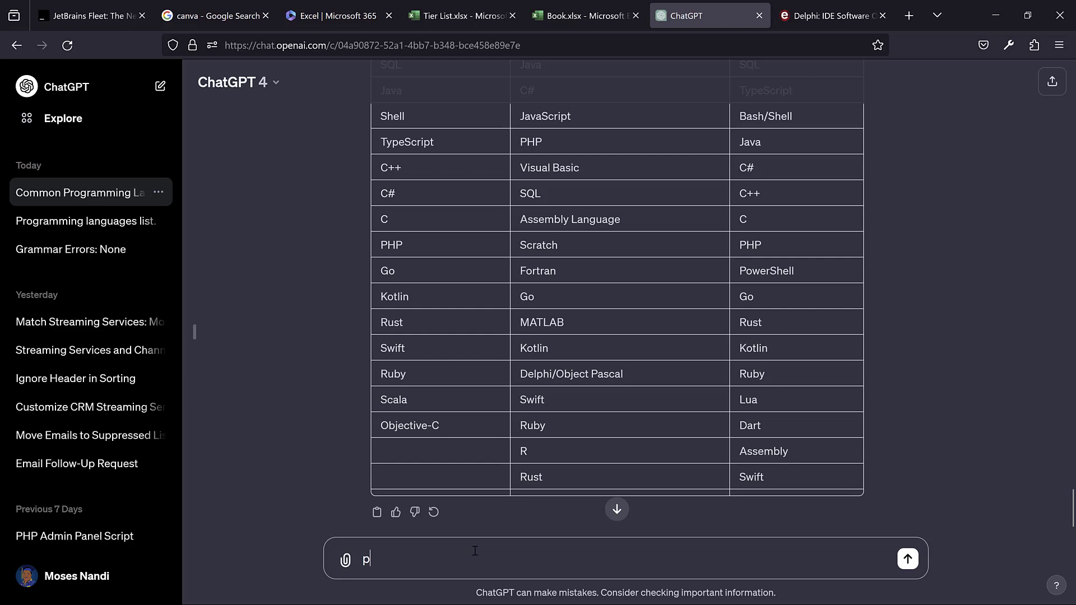
{"action": "type", "text": "ut languages that appear in each"}
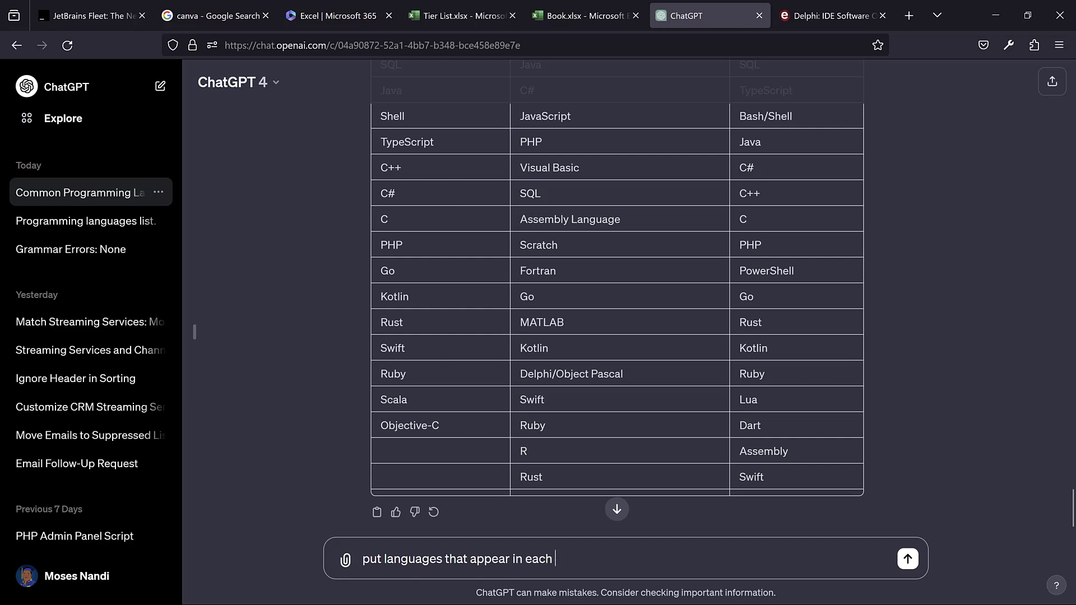
{"action": "type", "text": " list in the same row side by side"}
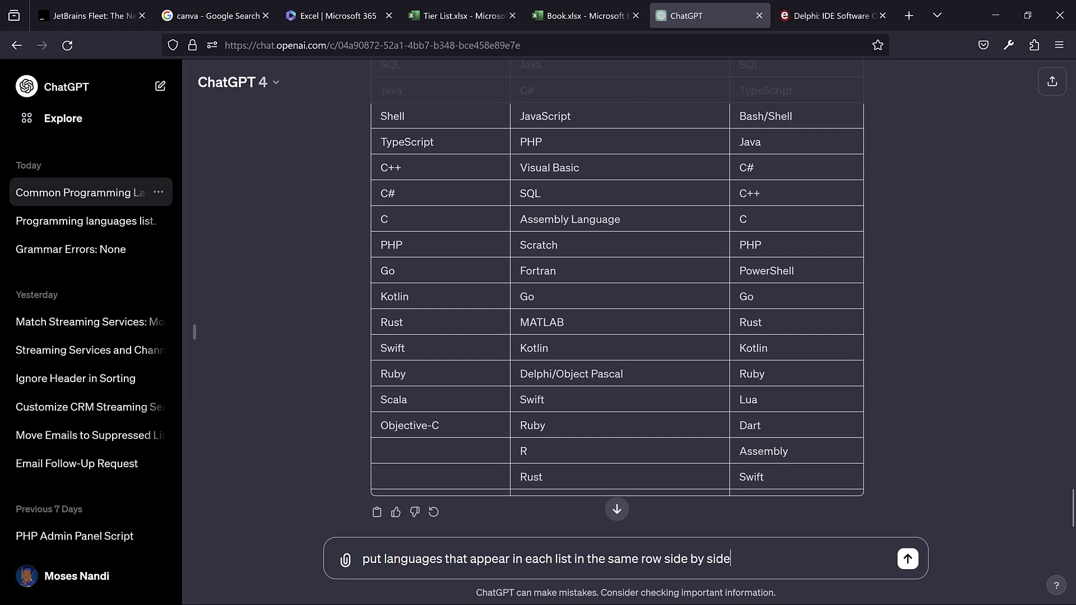
{"action": "key", "text": "Return"}
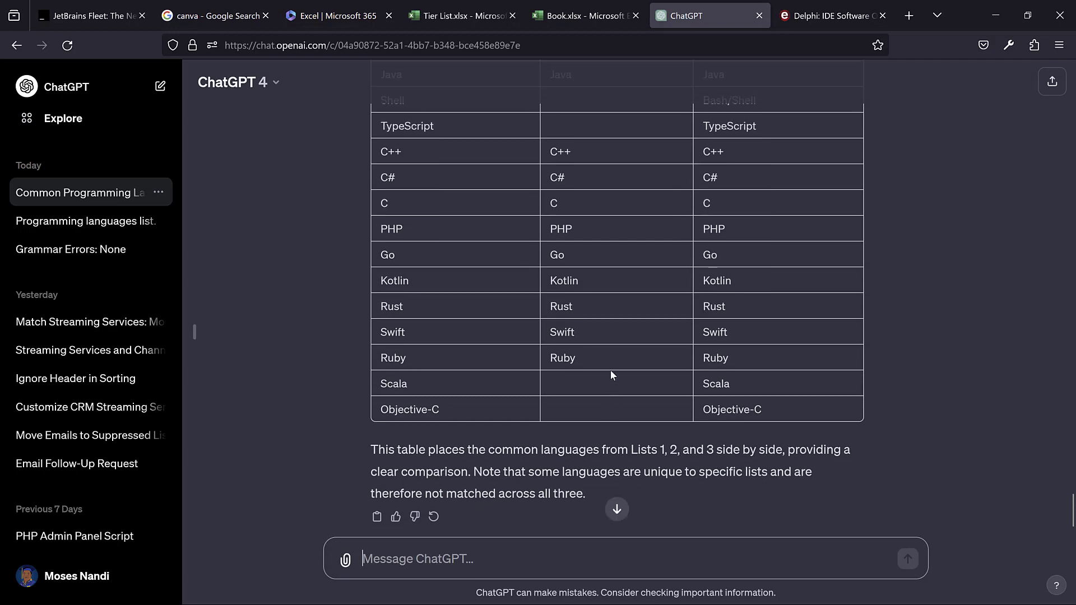
- Review the row-aligned table and send the prompt "include the rest of the languages just below that"
{"action": "scroll", "coordinate": [610, 369], "scroll_direction": "up", "scroll_amount": 3}
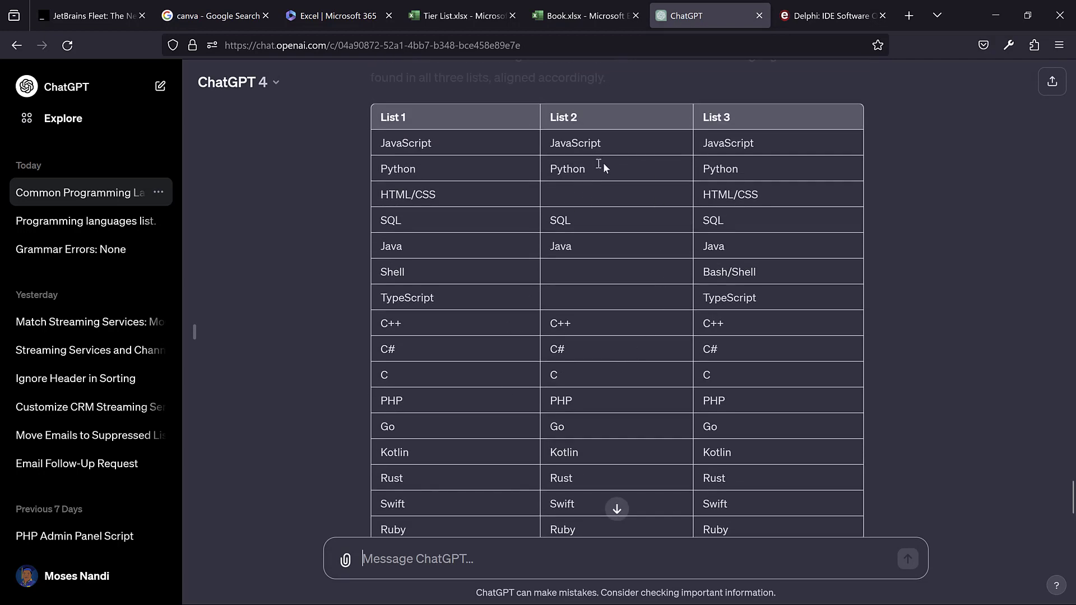
{"action": "scroll", "coordinate": [549, 269], "scroll_direction": "down", "scroll_amount": 3}
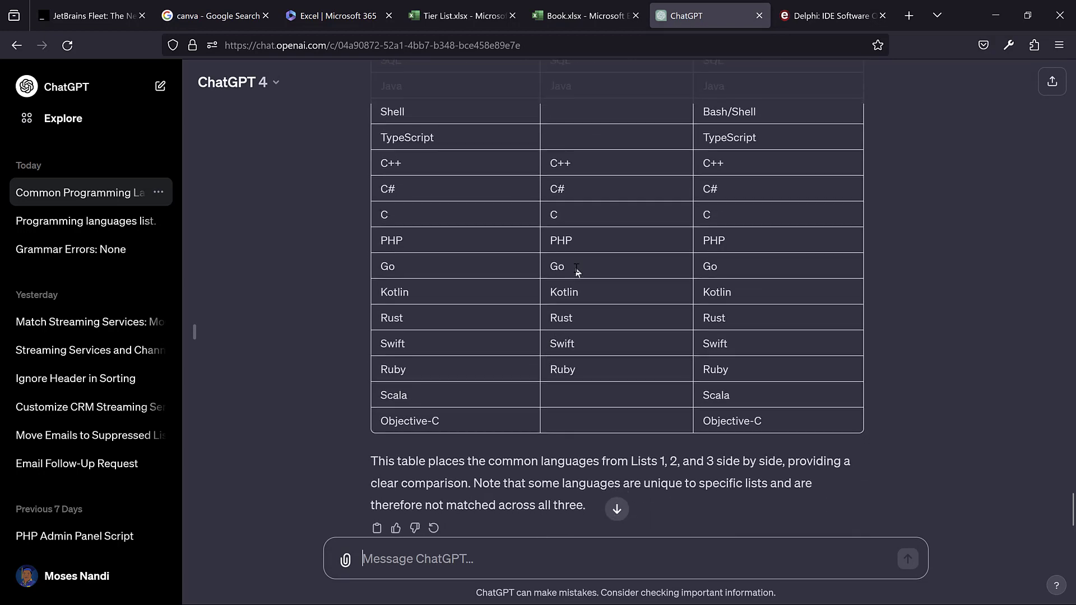
{"action": "scroll", "coordinate": [576, 271], "scroll_direction": "up", "scroll_amount": 4}
{"action": "scroll", "coordinate": [684, 189], "scroll_direction": "down", "scroll_amount": 4}
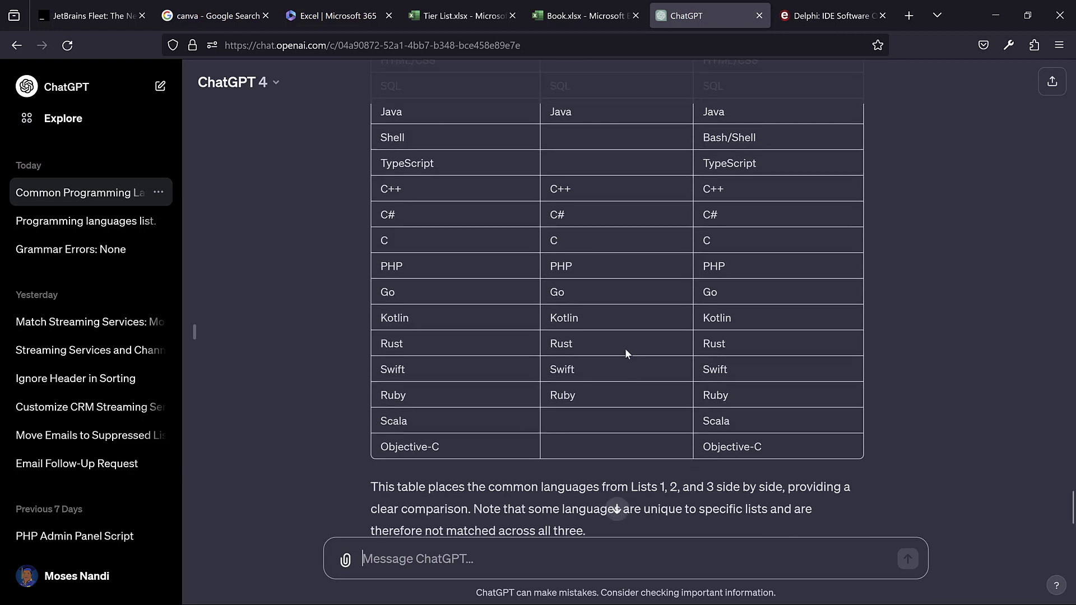
{"action": "scroll", "coordinate": [624, 348], "scroll_direction": "down", "scroll_amount": 1}
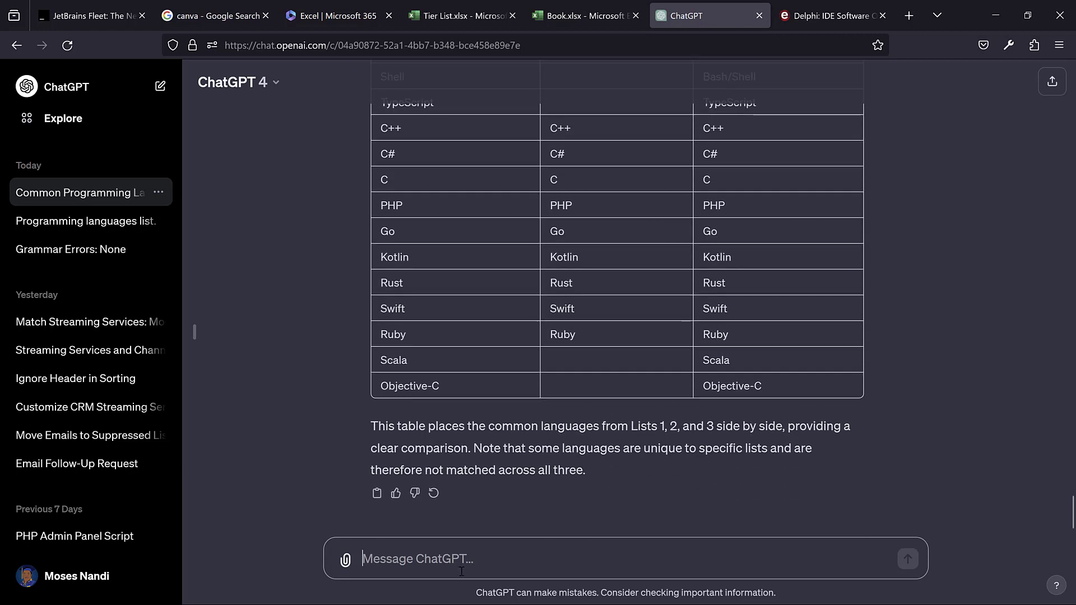
{"action": "type", "text": "include the"}
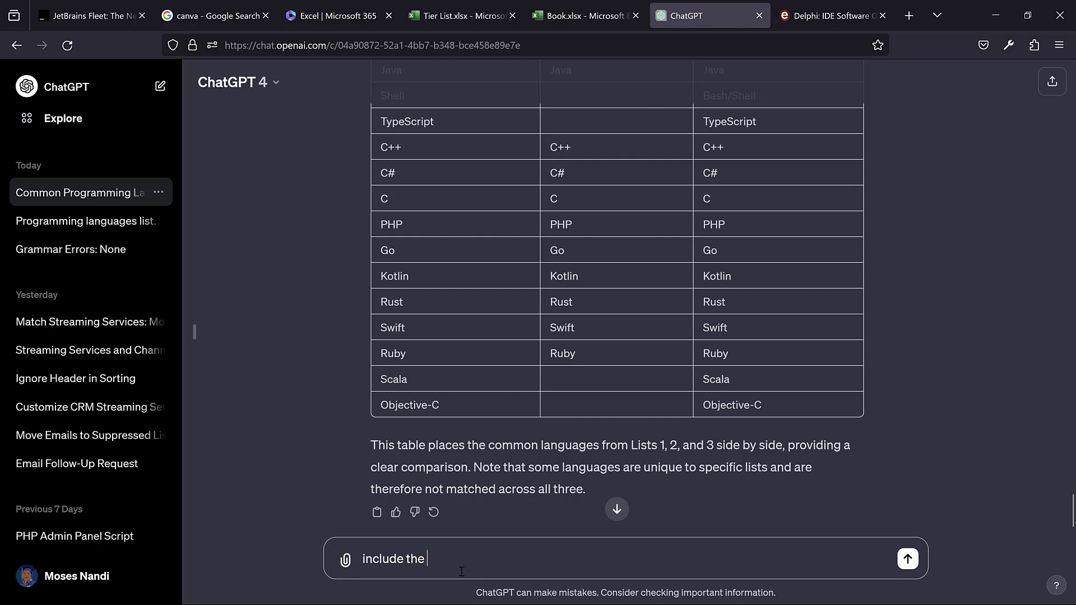
{"action": "type", "text": " languages"}
{"action": "key", "text": "BackSpace"}
{"action": "key", "text": "BackSpace"}
{"action": "key", "text": "BackSpace"}
{"action": "key", "text": "BackSpace"}
{"action": "key", "text": "BackSpace"}
{"action": "key", "text": "BackSpace"}
{"action": "key", "text": "BackSpace"}
{"action": "key", "text": "BackSpace"}
{"action": "key", "text": "BackSpace"}
{"action": "key", "text": "BackSpace"}
{"action": "key", "text": "BackSpace"}
{"action": "type", "text": "f the languages jus"}
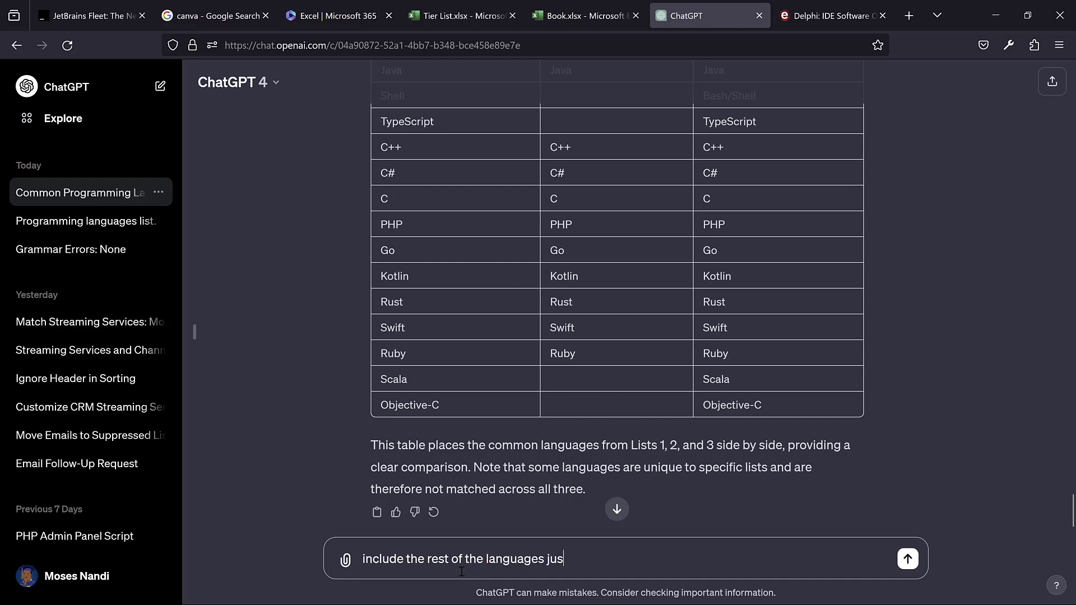
{"action": "type", "text": "t below that"}
{"action": "key", "text": "Return"}
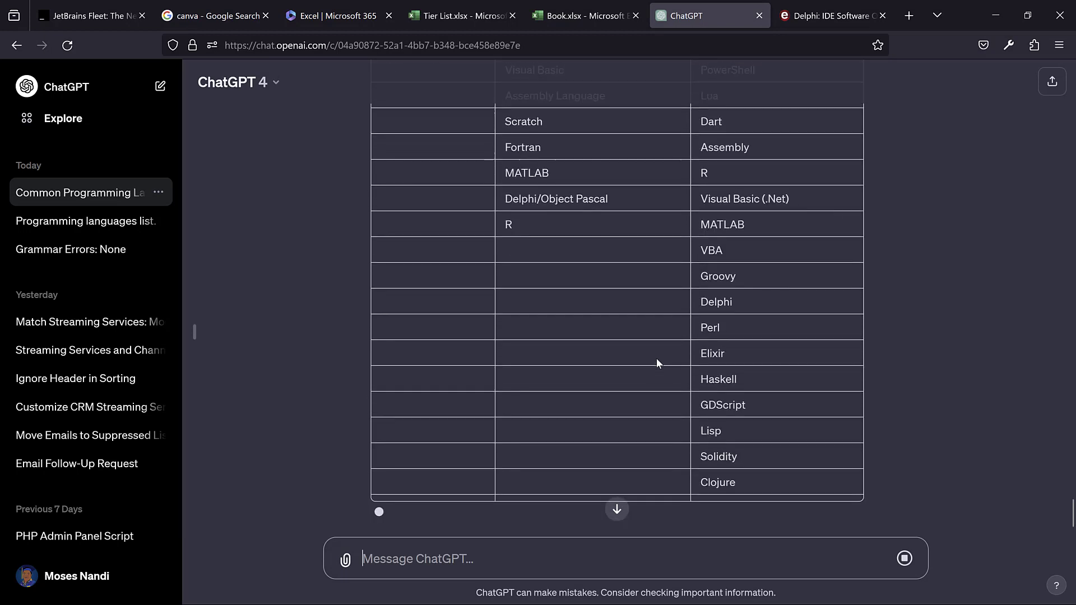
- Check the extended three-list table as ChatGPT generates it, including its matched rows
{"action": "scroll", "coordinate": [657, 358], "scroll_direction": "up", "scroll_amount": 2}
{"action": "scroll", "coordinate": [657, 358], "scroll_direction": "down", "scroll_amount": 5}
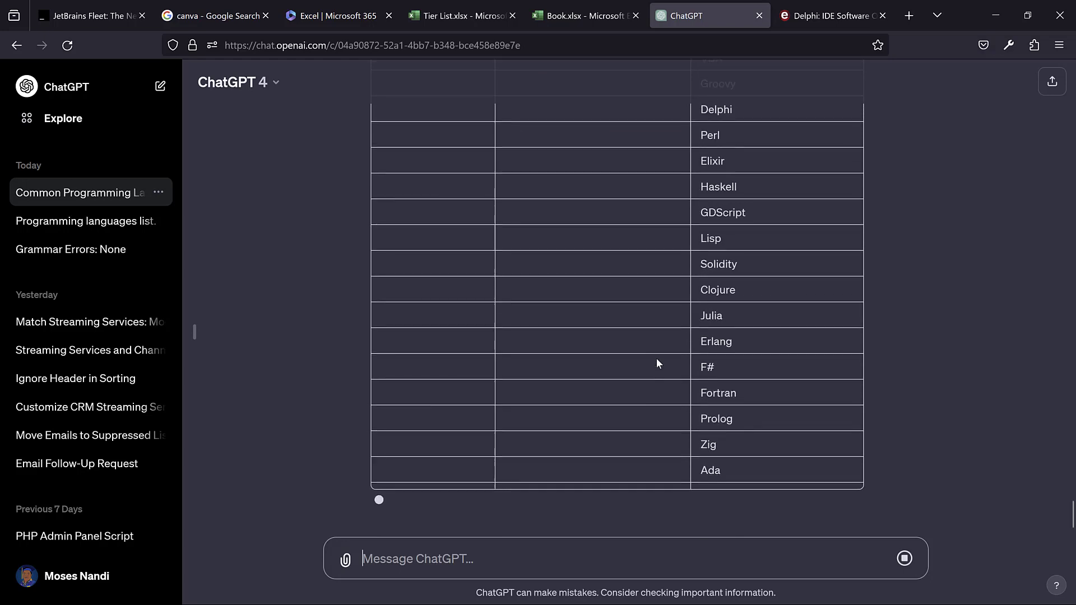
{"action": "scroll", "coordinate": [657, 358], "scroll_direction": "up", "scroll_amount": 12}
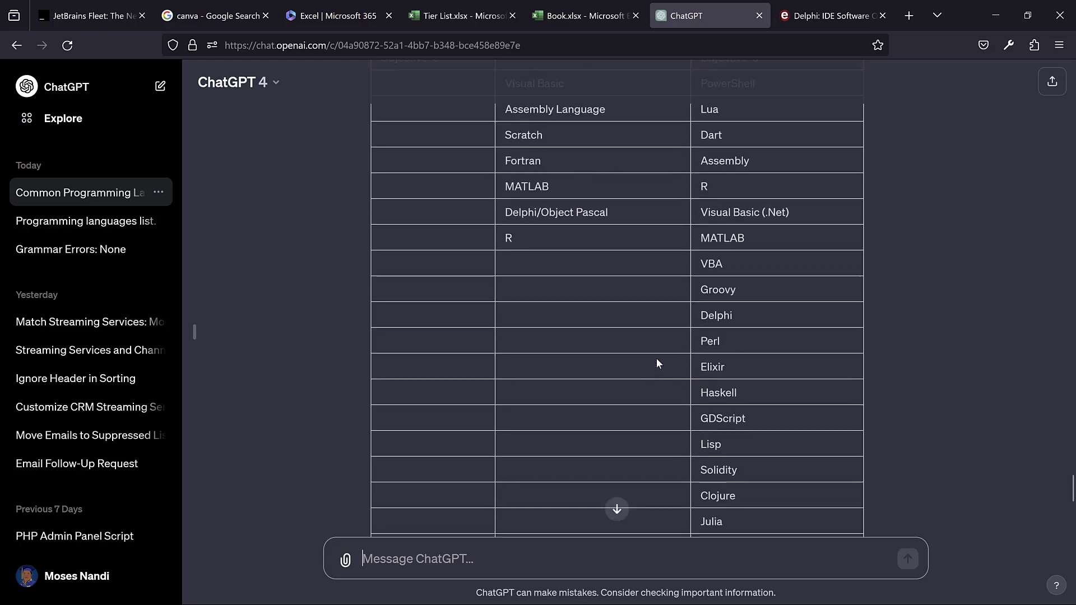
{"action": "scroll", "coordinate": [657, 358], "scroll_direction": "up", "scroll_amount": 1}
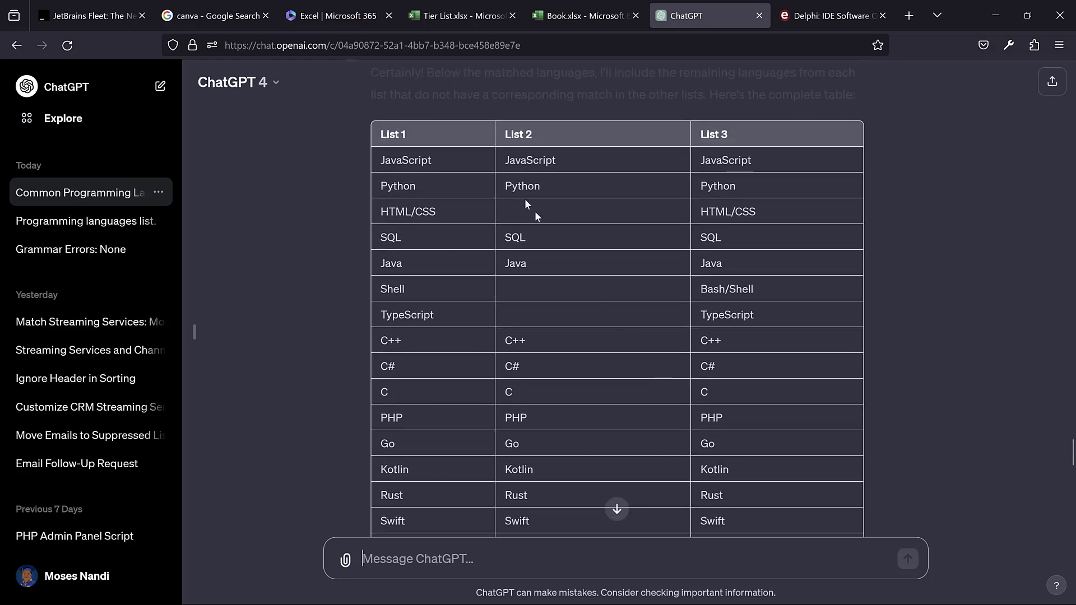
{"action": "scroll", "coordinate": [659, 412], "scroll_direction": "down", "scroll_amount": 2}
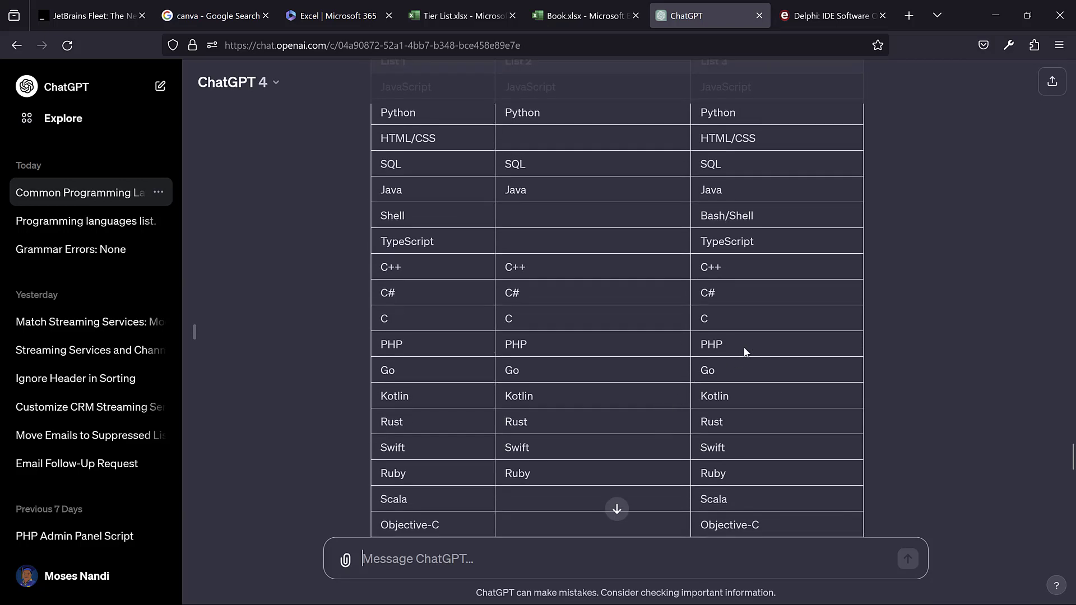
- Switch to the Tier List workbook in Excel, check the three survey columns on Sheet2, and select cell D2
{"action": "key", "text": "ctrl+super+Left"}
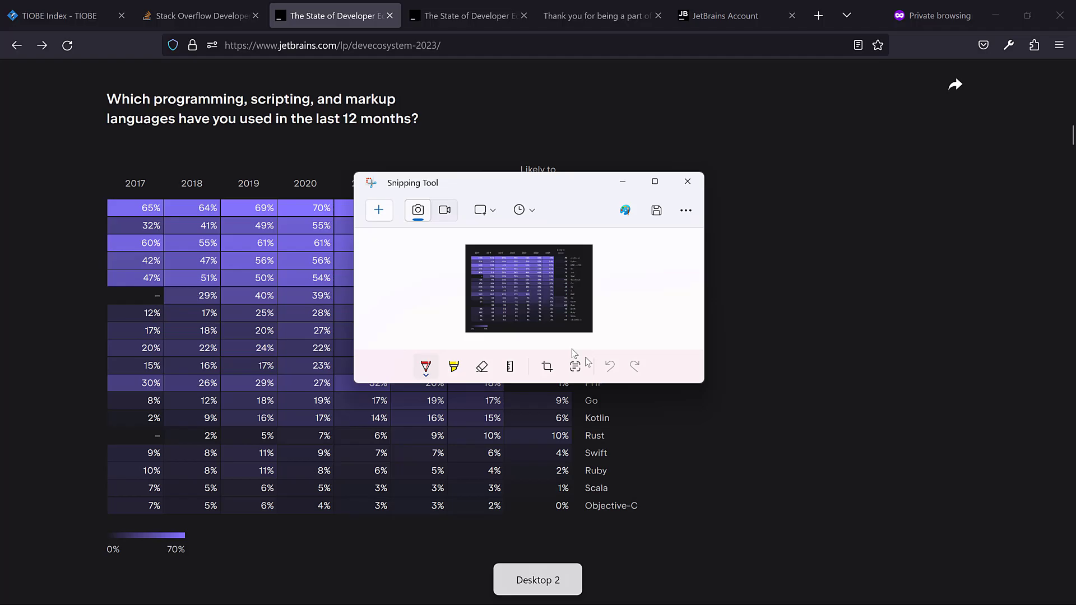
{"action": "key", "text": "ctrl+super+Right"}
{"action": "left_click", "coordinate": [458, 15]}
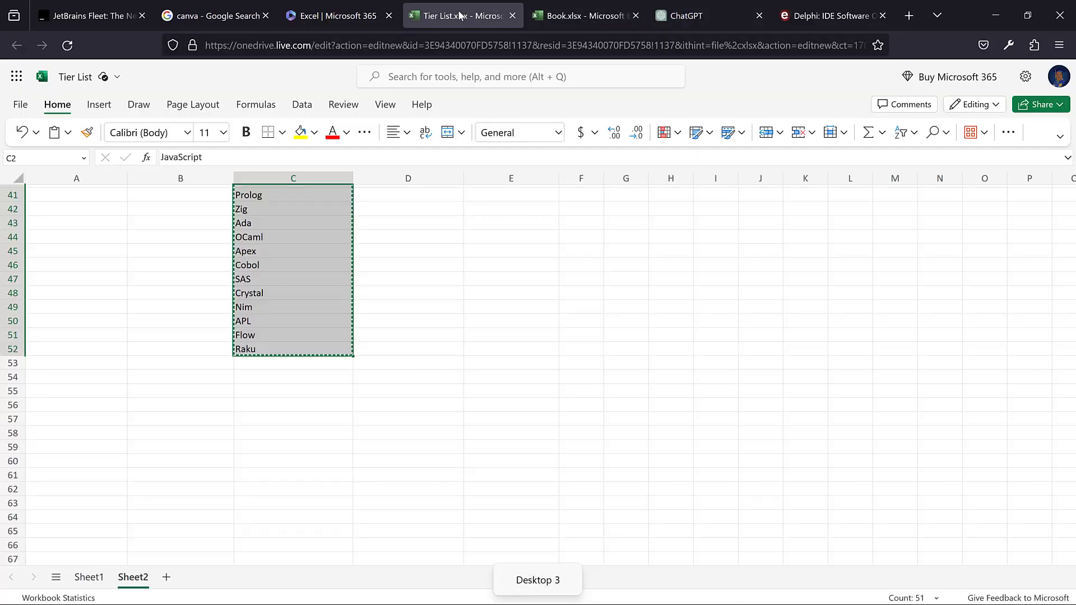
{"action": "scroll", "coordinate": [283, 293], "scroll_direction": "up", "scroll_amount": 10}
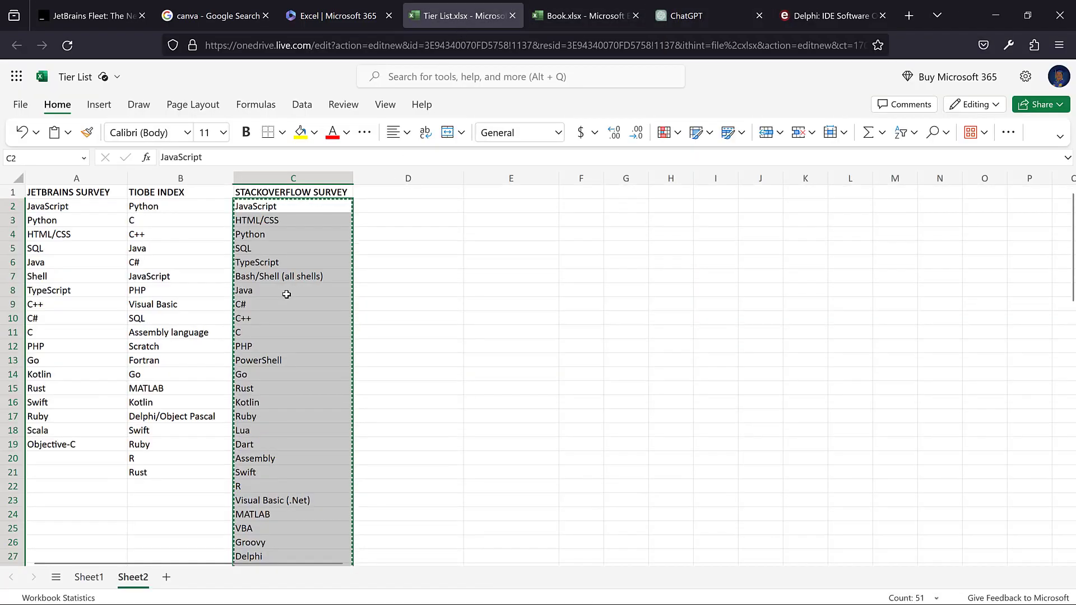
{"action": "left_click", "coordinate": [393, 263]}
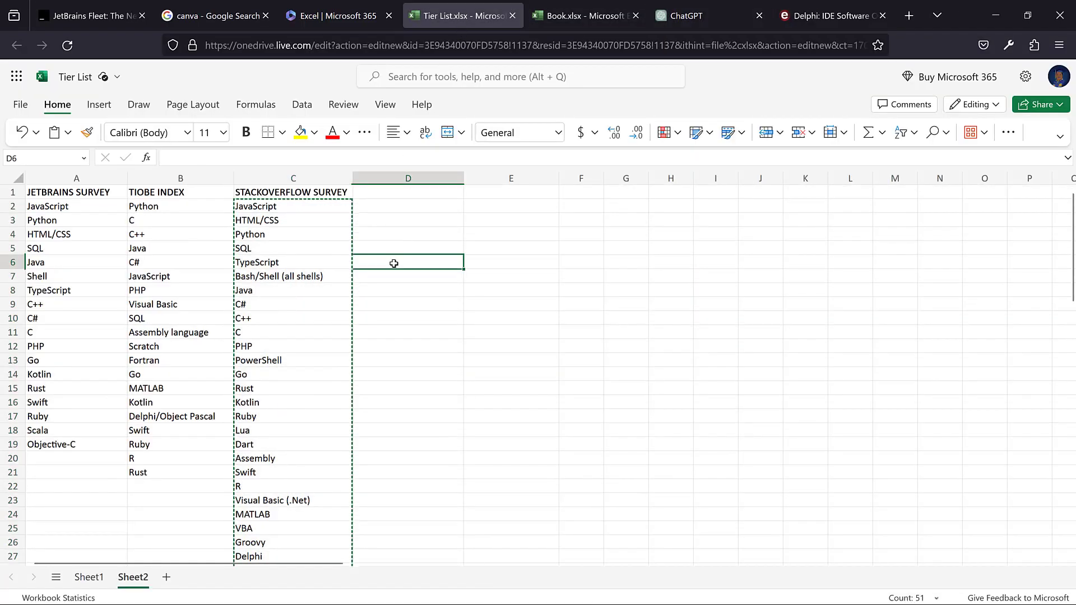
{"action": "left_click", "coordinate": [431, 212]}
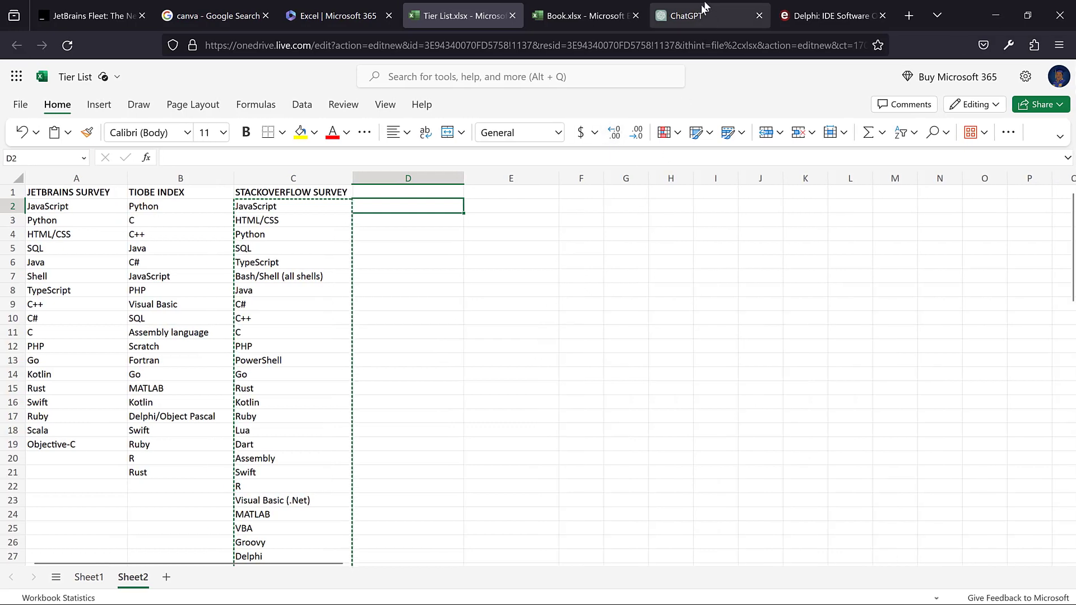
- Return to ChatGPT and examine the complete table from the matched languages down to the unmatched ones, including its closing note
{"action": "left_click", "coordinate": [686, 15]}
{"action": "scroll", "coordinate": [595, 263], "scroll_direction": "up", "scroll_amount": 6}
{"action": "scroll", "coordinate": [596, 266], "scroll_direction": "down", "scroll_amount": 5}
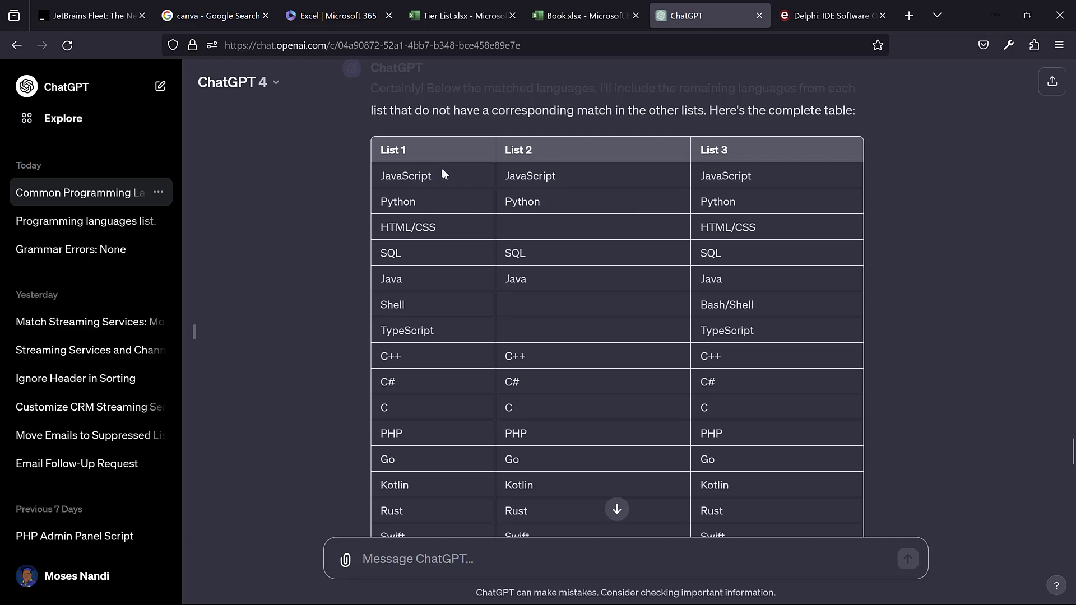
{"action": "scroll", "coordinate": [418, 157], "scroll_direction": "down", "scroll_amount": 1}
{"action": "scroll", "coordinate": [478, 222], "scroll_direction": "down", "scroll_amount": 15}
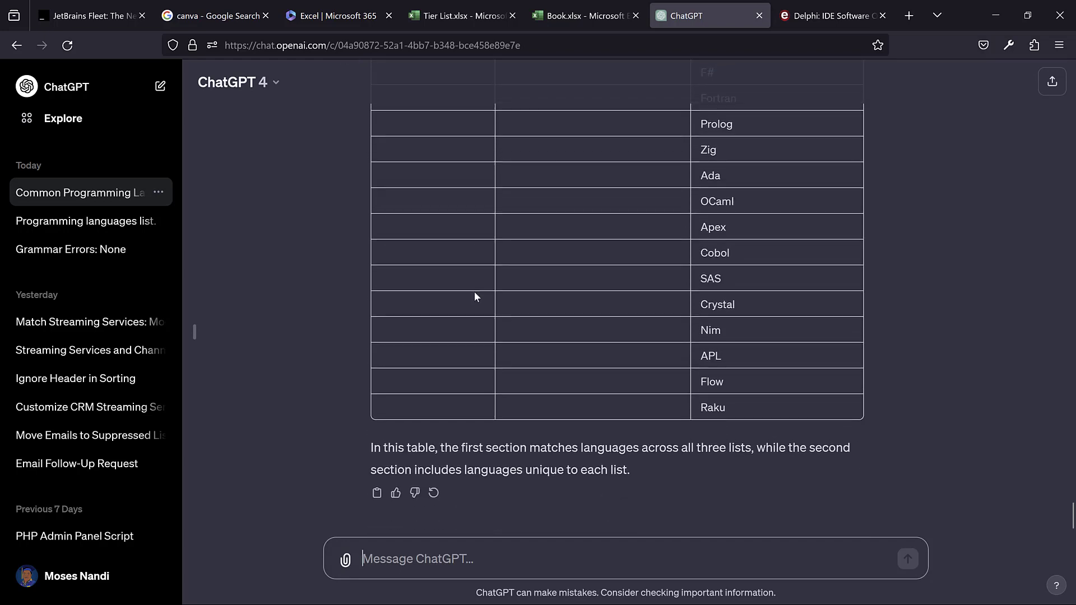
{"action": "scroll", "coordinate": [474, 291], "scroll_direction": "up", "scroll_amount": 6}
{"action": "scroll", "coordinate": [561, 436], "scroll_direction": "down", "scroll_amount": 7}
{"action": "scroll", "coordinate": [611, 471], "scroll_direction": "up", "scroll_amount": 15}
{"action": "scroll", "coordinate": [607, 468], "scroll_direction": "down", "scroll_amount": 3}
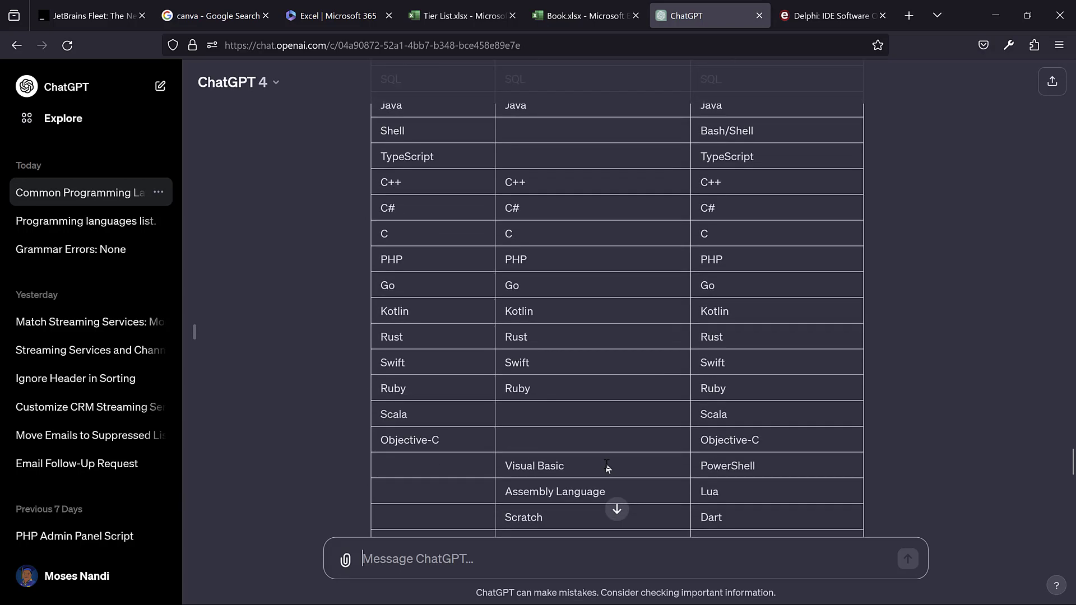
{"action": "scroll", "coordinate": [607, 467], "scroll_direction": "up", "scroll_amount": 9}
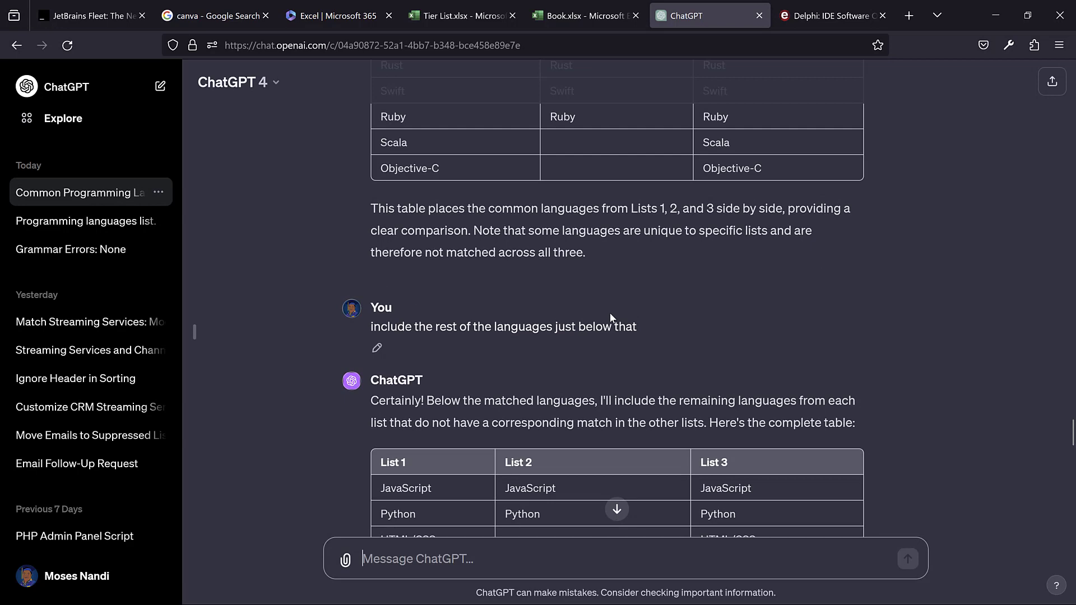
{"action": "scroll", "coordinate": [598, 289], "scroll_direction": "down", "scroll_amount": 3}
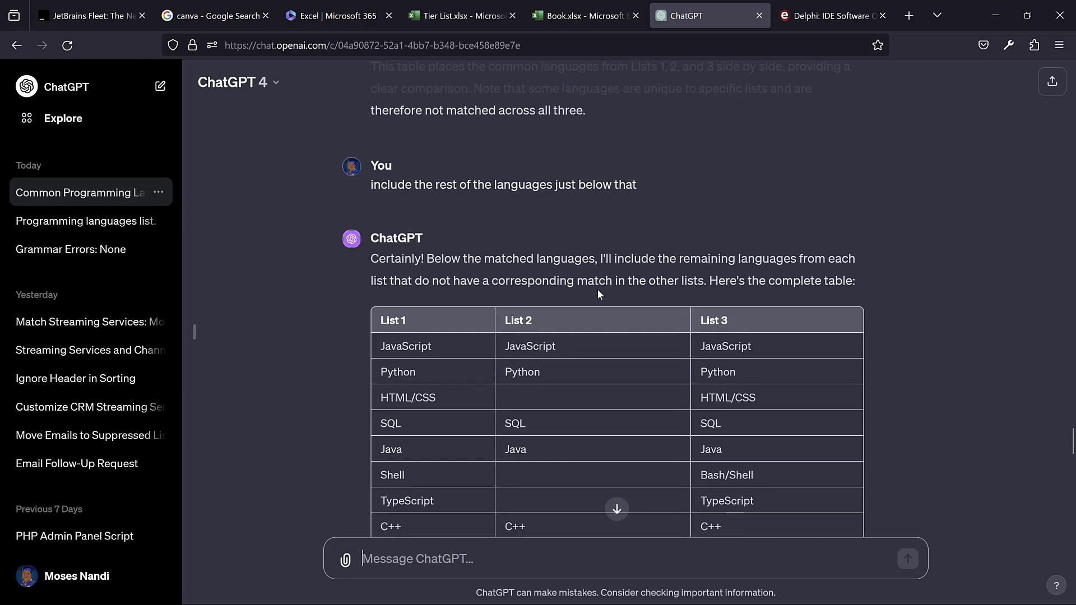
{"action": "scroll", "coordinate": [597, 290], "scroll_direction": "down", "scroll_amount": 4}
{"action": "scroll", "coordinate": [597, 289], "scroll_direction": "down", "scroll_amount": 5}
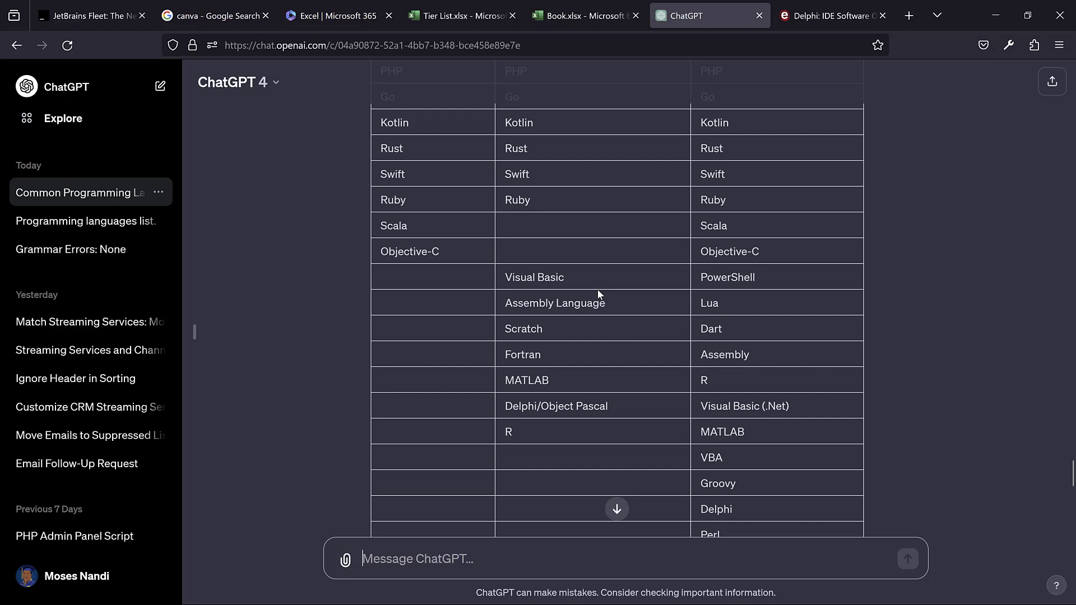
{"action": "scroll", "coordinate": [597, 291], "scroll_direction": "down", "scroll_amount": 6}
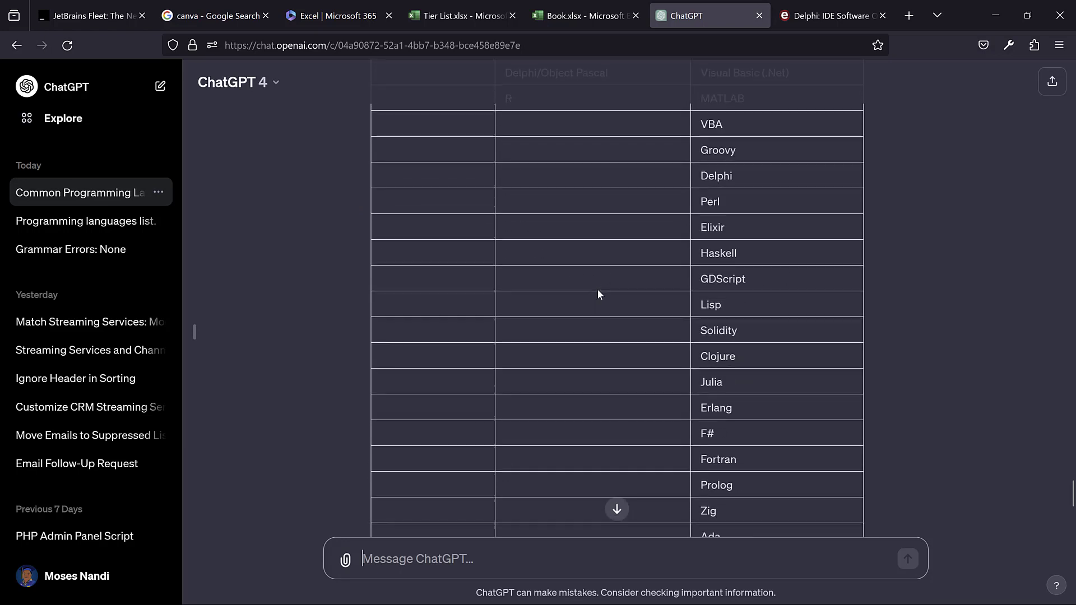
{"action": "scroll", "coordinate": [597, 289], "scroll_direction": "down", "scroll_amount": 5}
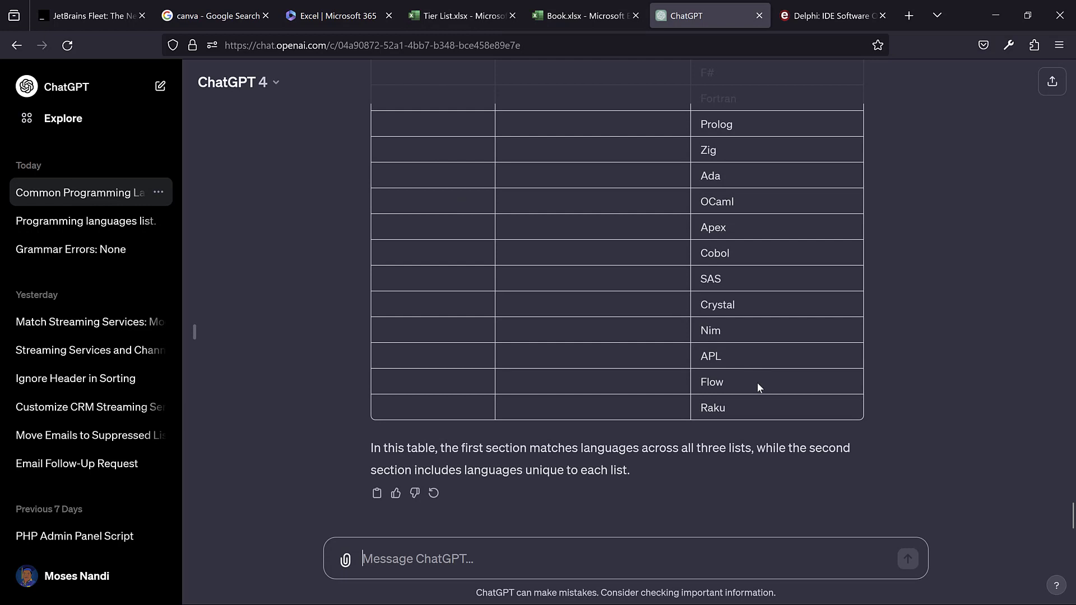
{"action": "mouse_move", "coordinate": [760, 603]}
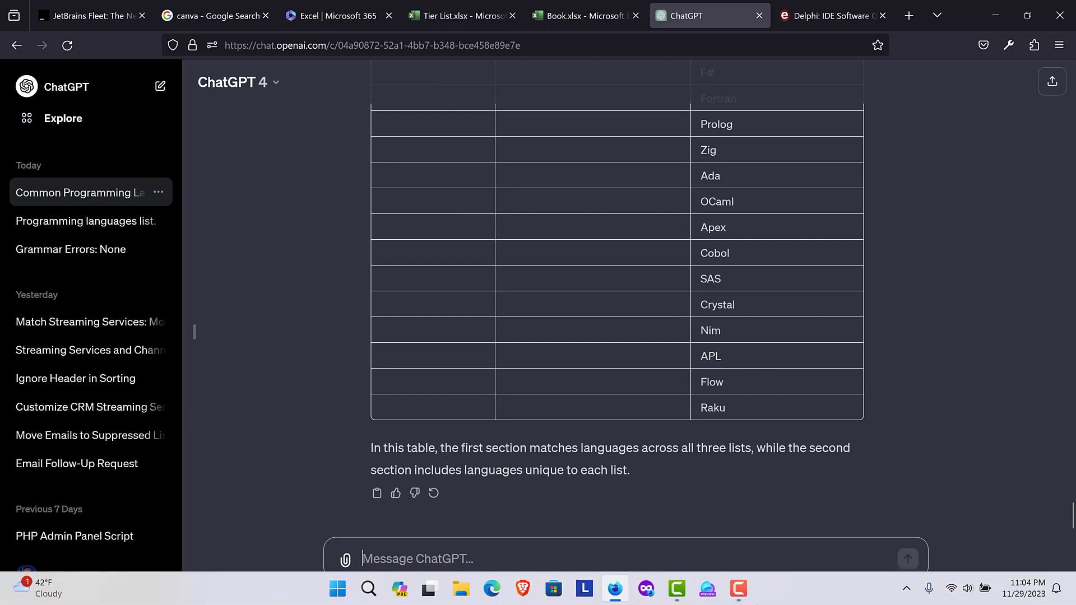
{"action": "left_click", "coordinate": [743, 597]}
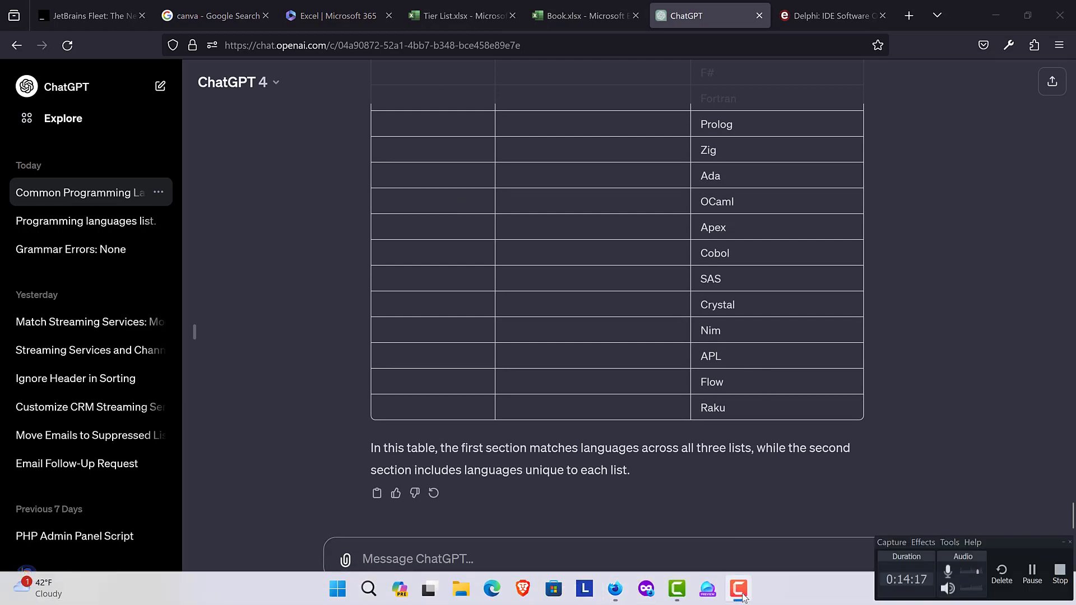